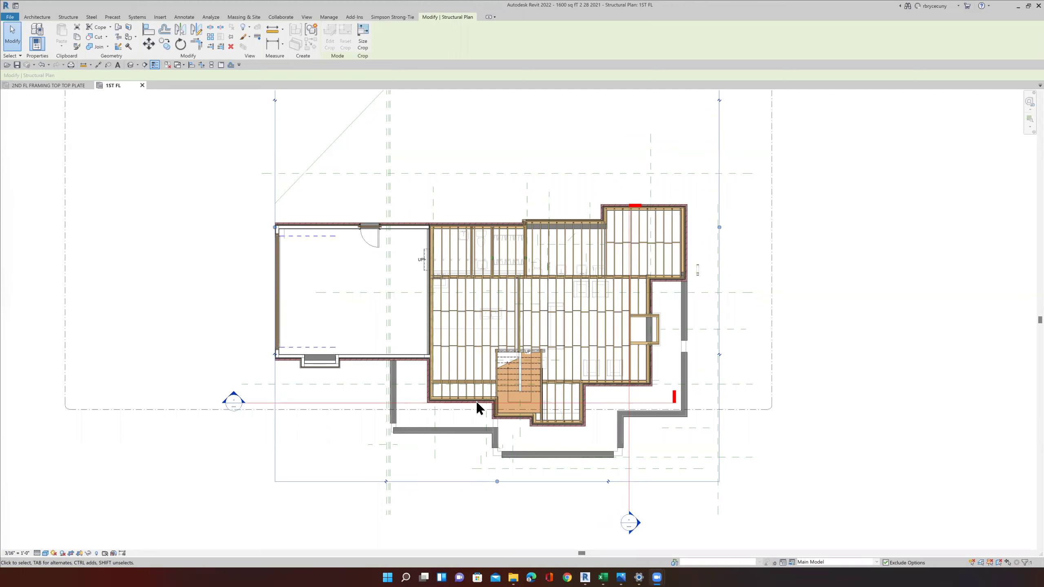
Step: Examine the joist hangers along the front exterior wall on both sides of the stairs in the first-floor framing plan
{"action": "scroll", "coordinate": [477, 404], "scroll_direction": "up", "scroll_amount": 5}
{"action": "scroll", "coordinate": [457, 422], "scroll_direction": "up", "scroll_amount": 2}
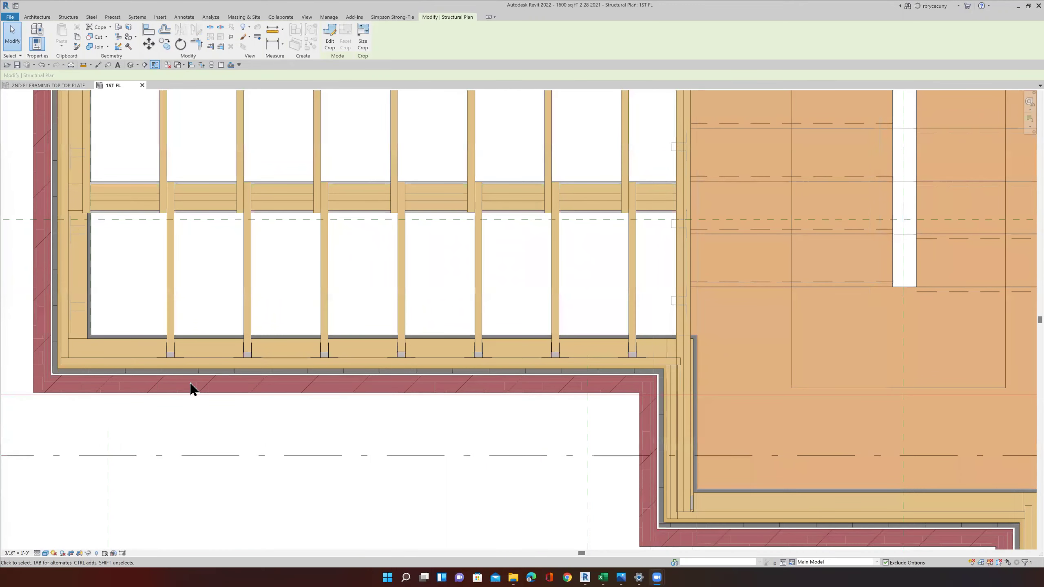
{"action": "scroll", "coordinate": [191, 389], "scroll_direction": "down", "scroll_amount": 3}
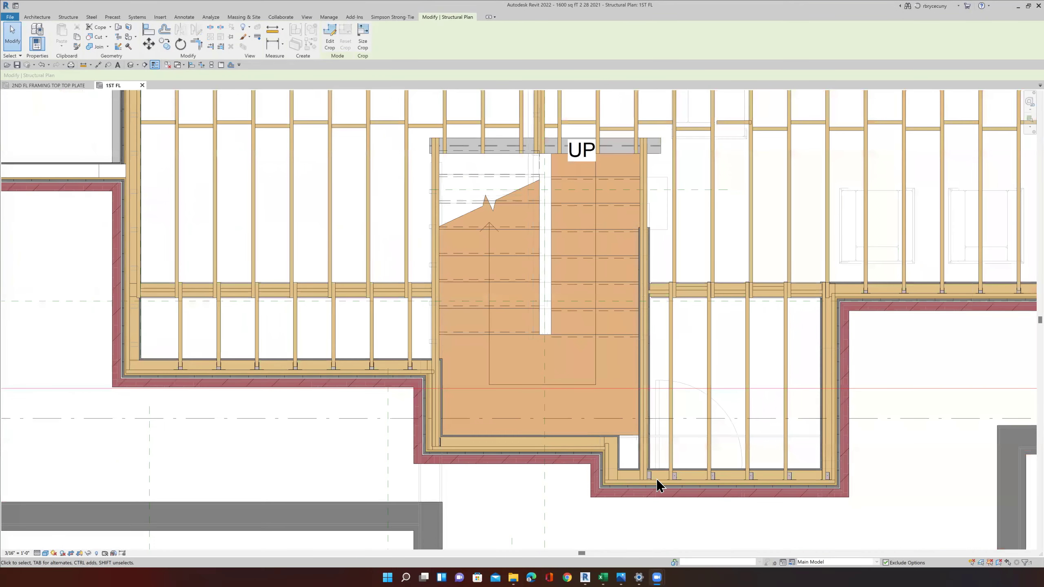
{"action": "scroll", "coordinate": [657, 482], "scroll_direction": "up", "scroll_amount": 5}
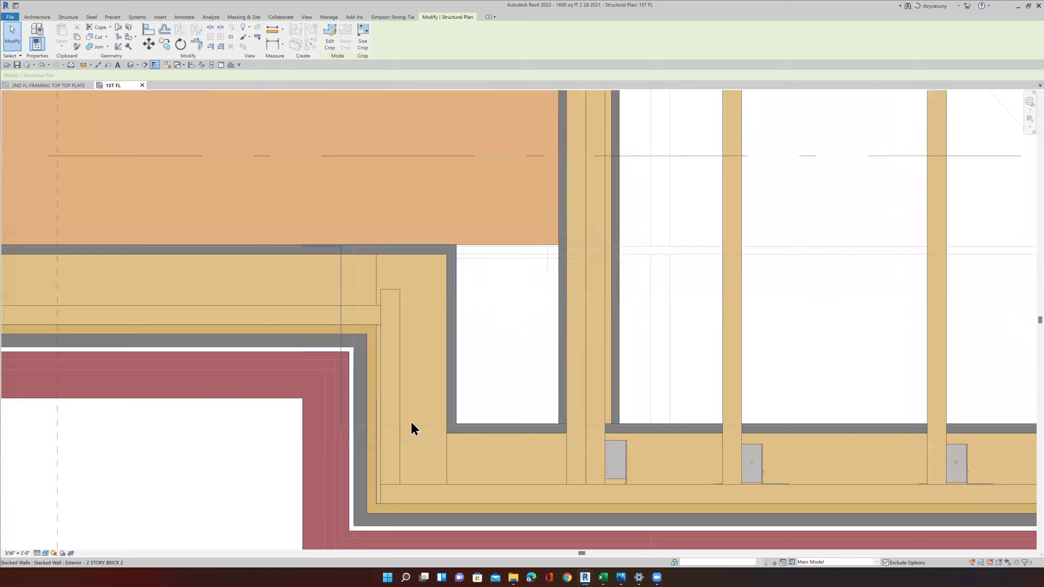
{"action": "scroll", "coordinate": [457, 431], "scroll_direction": "up", "scroll_amount": 6}
{"action": "scroll", "coordinate": [556, 430], "scroll_direction": "down", "scroll_amount": 5}
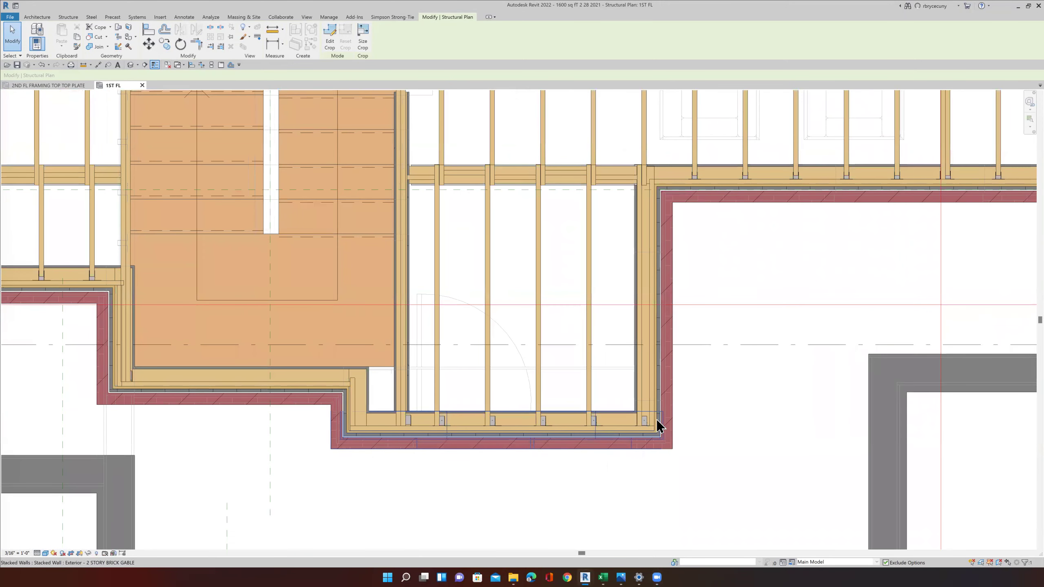
{"action": "scroll", "coordinate": [543, 422], "scroll_direction": "up", "scroll_amount": 3}
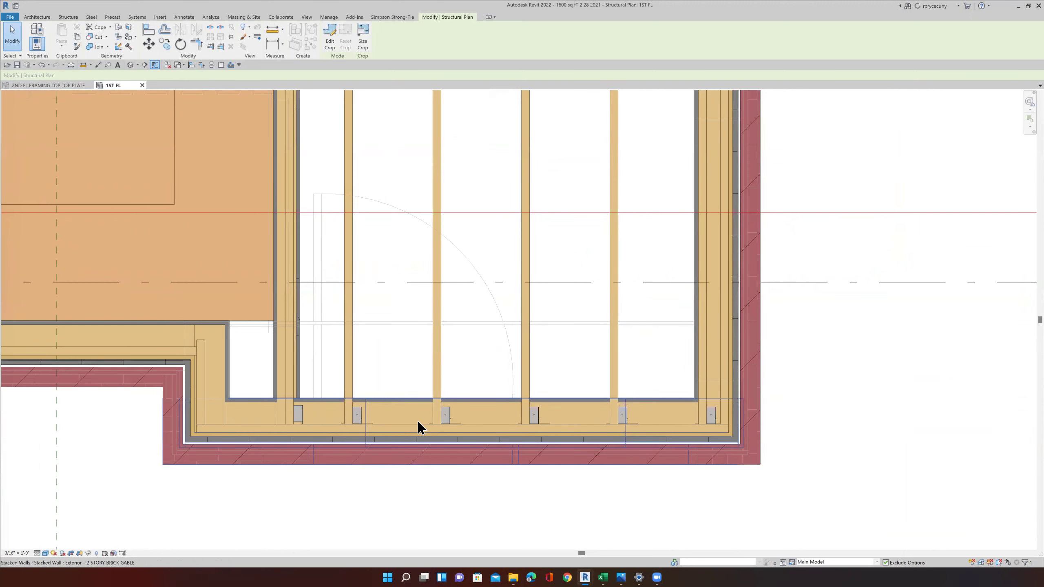
{"action": "left_click", "coordinate": [363, 416]}
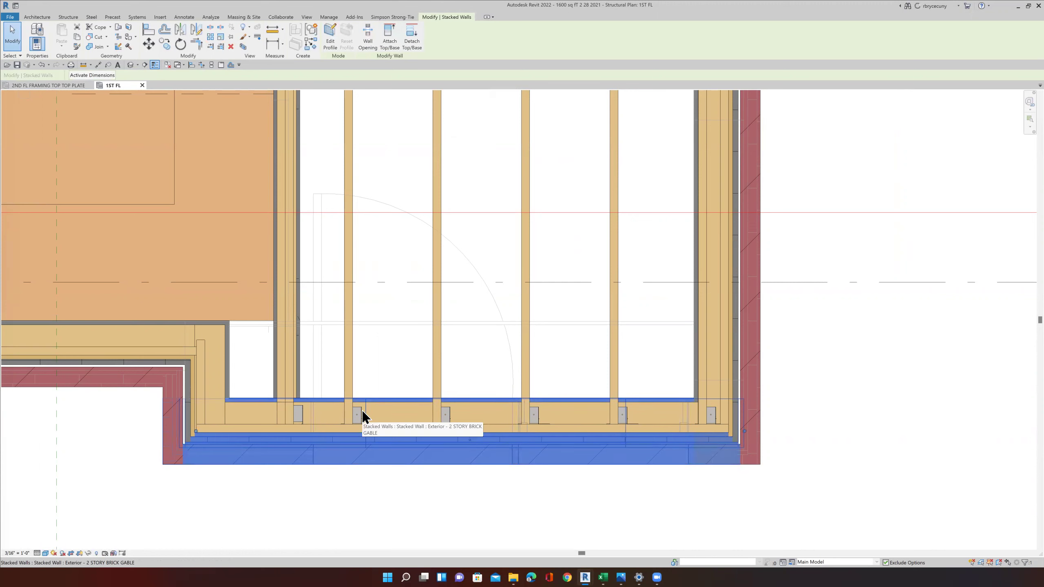
{"action": "key", "text": "Escape"}
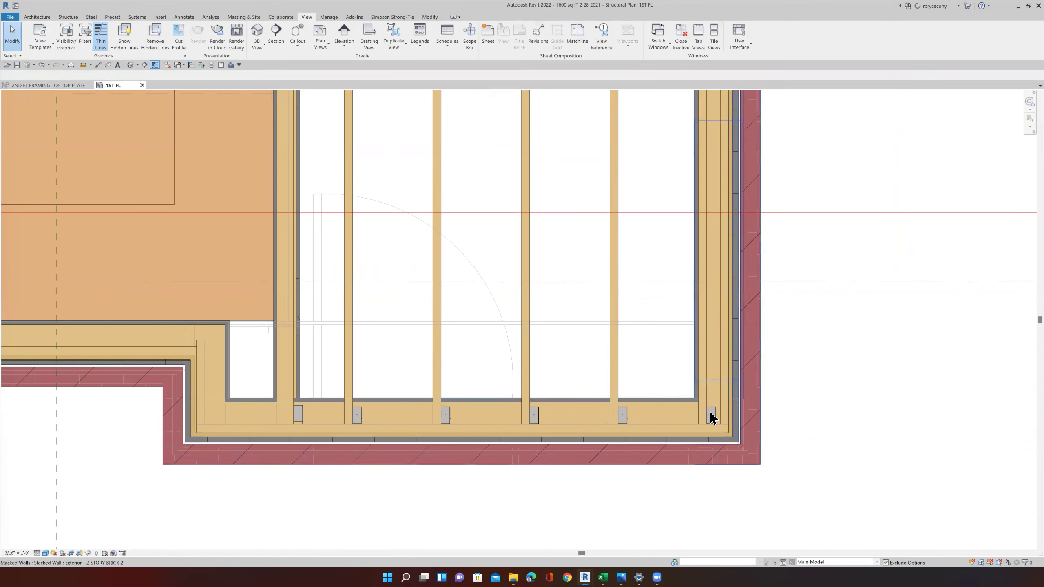
Step: Select all instances of the HUS210 joist hanger visible in the first-floor plan, starting from one in the front entry bay
{"action": "scroll", "coordinate": [360, 418], "scroll_direction": "up", "scroll_amount": 4}
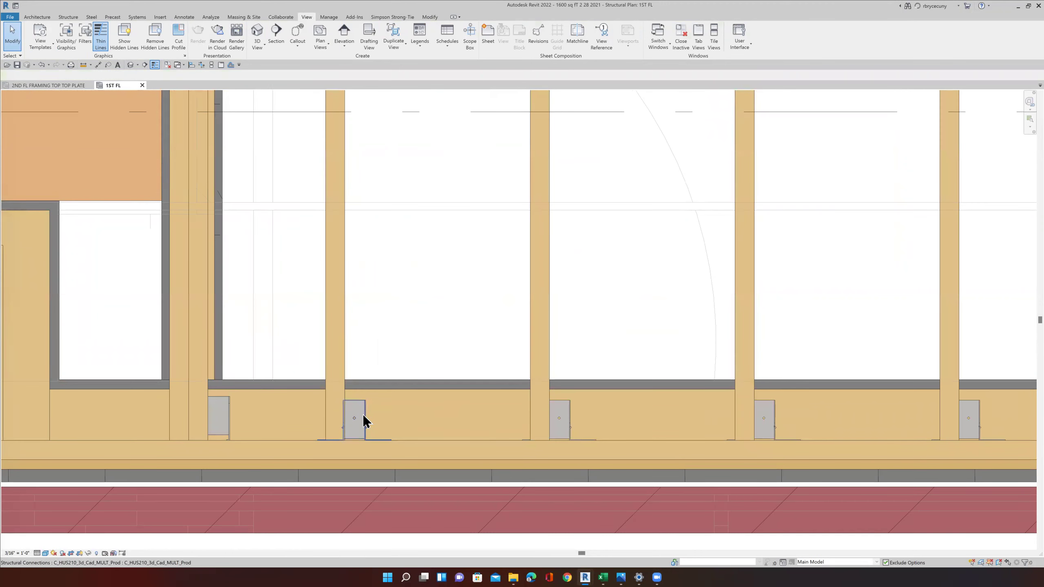
{"action": "left_click", "coordinate": [363, 416]}
{"action": "right_click", "coordinate": [363, 419]}
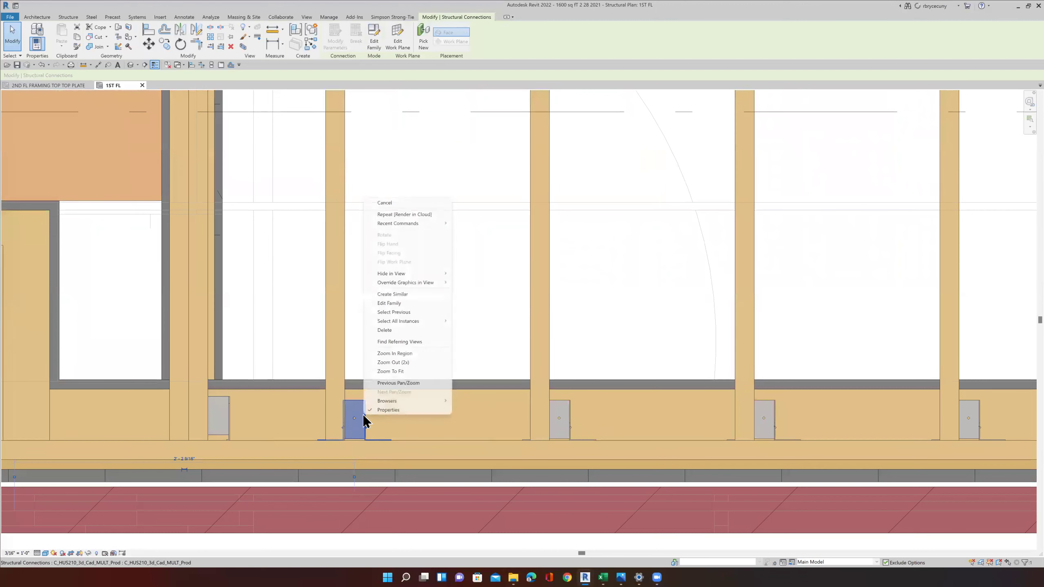
{"action": "mouse_move", "coordinate": [403, 323]}
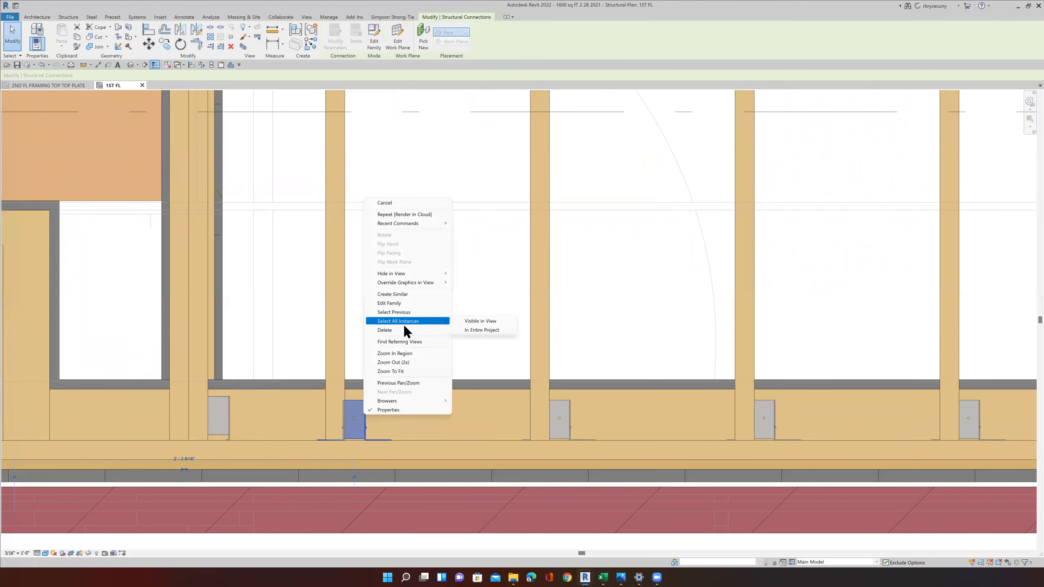
{"action": "left_click", "coordinate": [473, 323]}
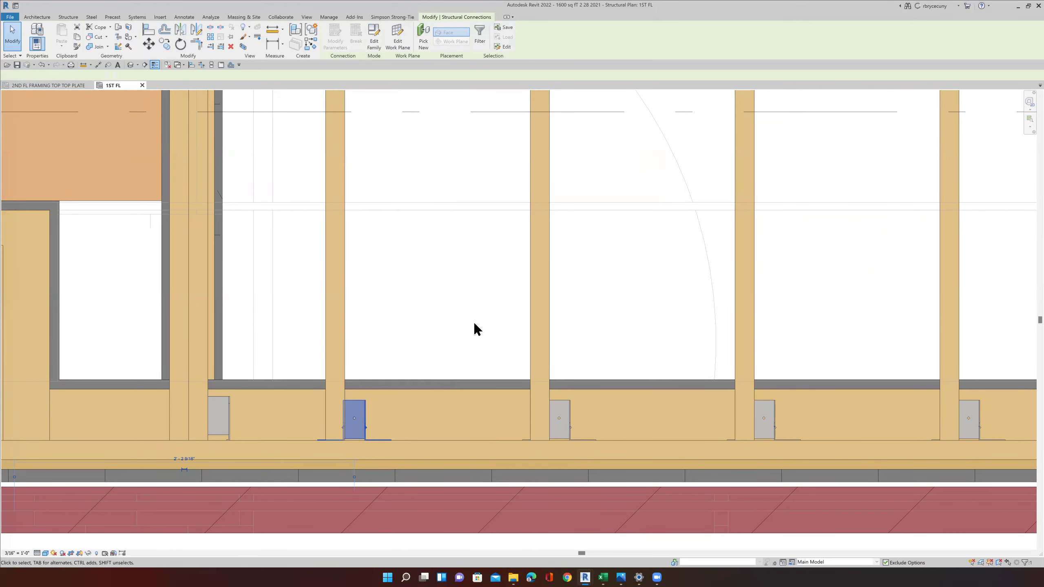
Step: Inspect the selected joist hangers along the front and rear walls of the whole floor plan
{"action": "scroll", "coordinate": [474, 322], "scroll_direction": "down", "scroll_amount": 3}
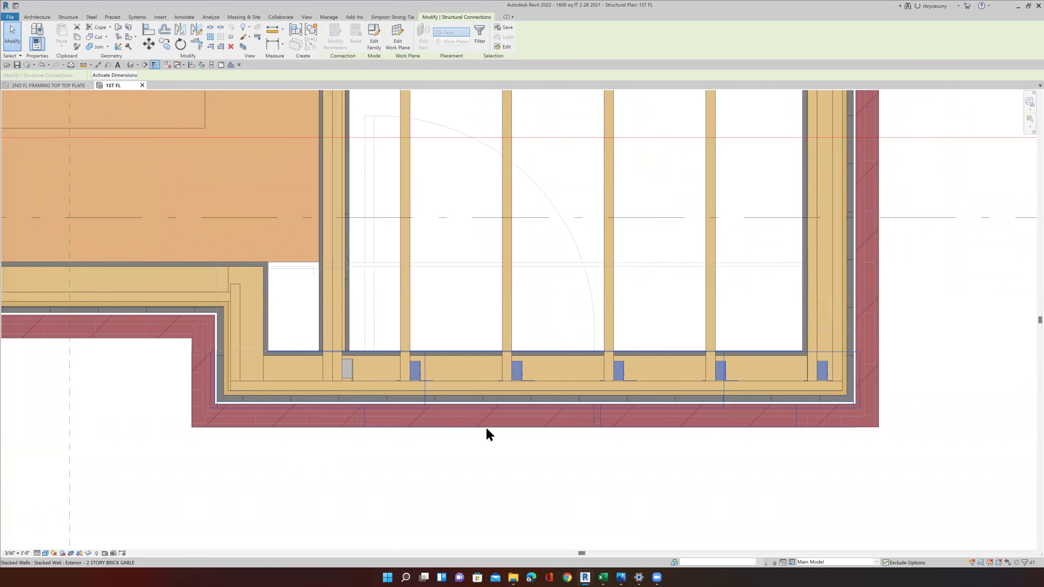
{"action": "scroll", "coordinate": [487, 429], "scroll_direction": "down", "scroll_amount": 3}
{"action": "scroll", "coordinate": [487, 427], "scroll_direction": "down", "scroll_amount": 6}
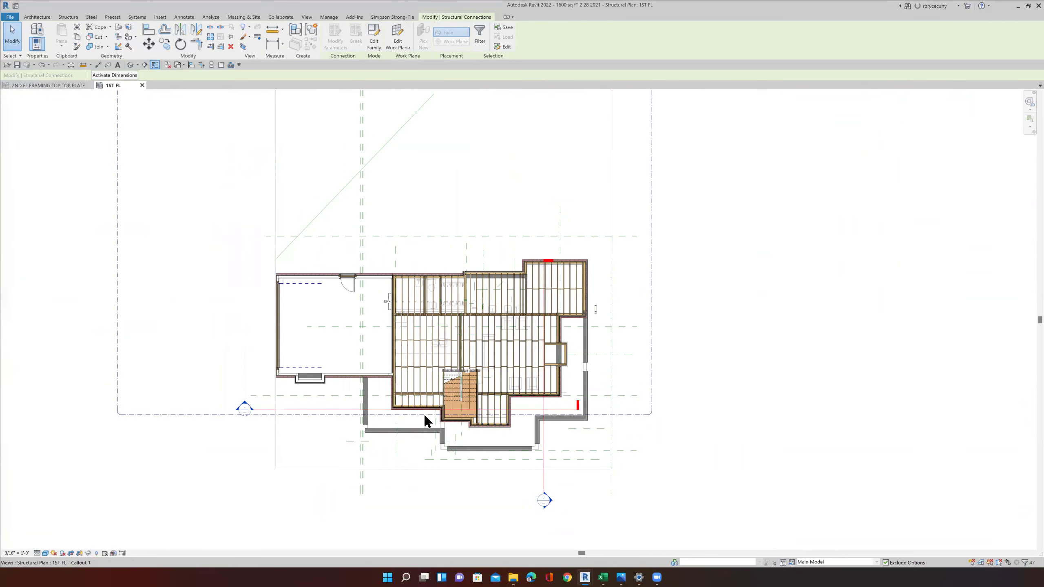
{"action": "scroll", "coordinate": [424, 409], "scroll_direction": "up", "scroll_amount": 6}
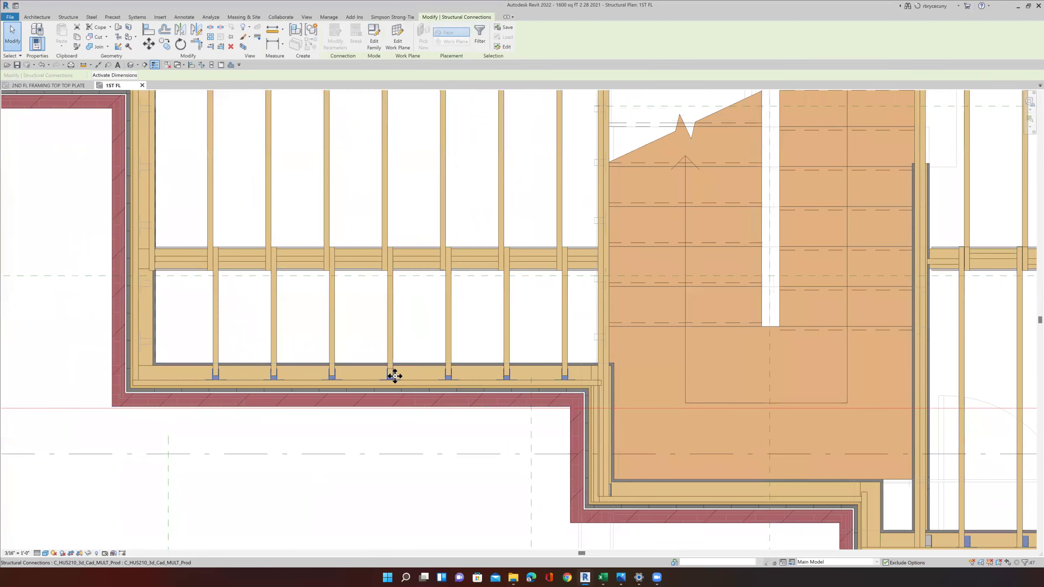
{"action": "scroll", "coordinate": [394, 377], "scroll_direction": "down", "scroll_amount": 5}
{"action": "middle_click_drag", "start_coordinate": [395, 350], "coordinate": [386, 272]}
{"action": "scroll", "coordinate": [381, 263], "scroll_direction": "up", "scroll_amount": 2}
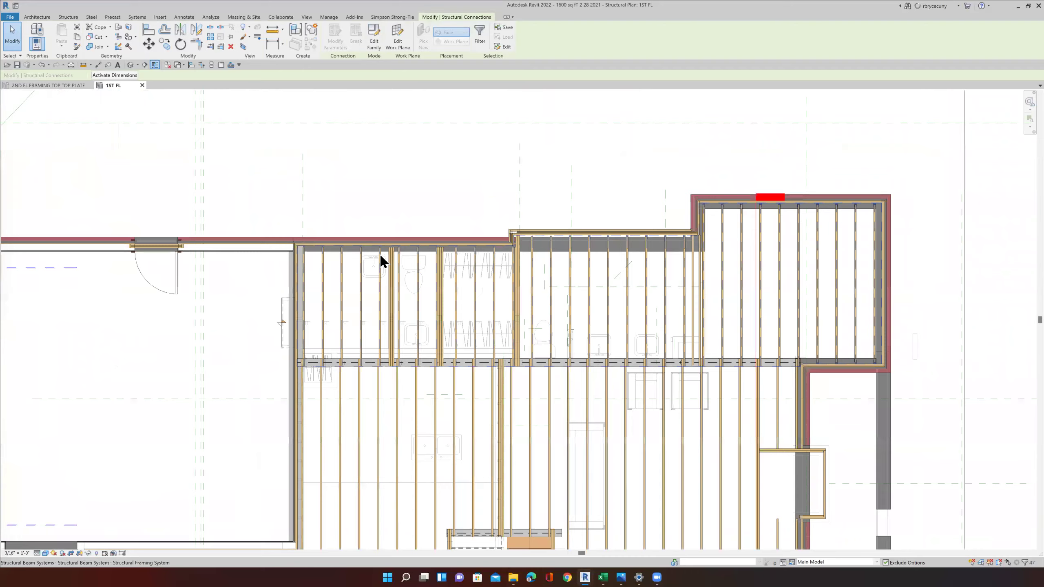
{"action": "scroll", "coordinate": [423, 230], "scroll_direction": "up", "scroll_amount": 7}
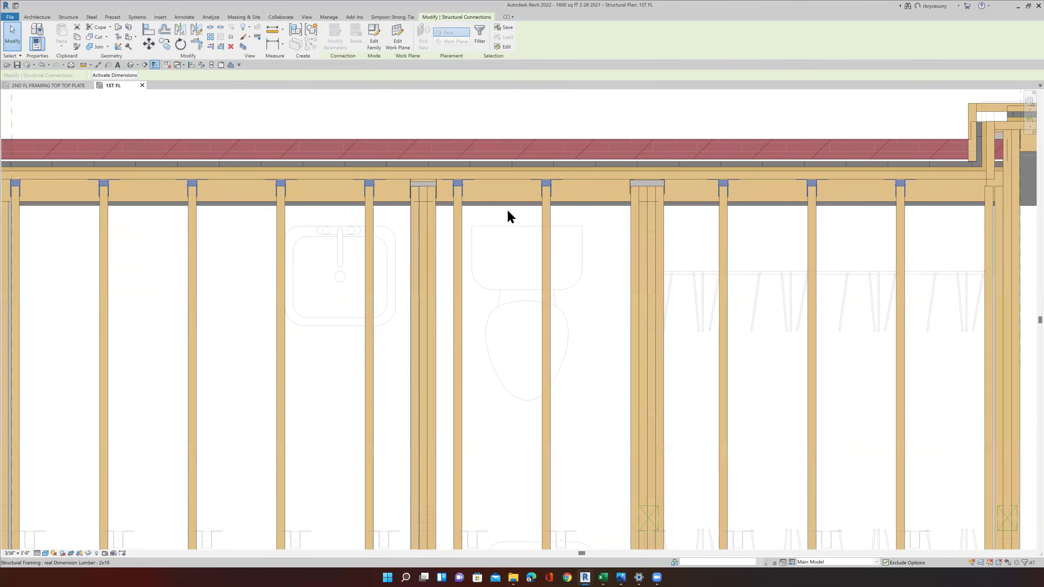
{"action": "scroll", "coordinate": [516, 251], "scroll_direction": "down", "scroll_amount": 1}
{"action": "scroll", "coordinate": [516, 249], "scroll_direction": "down", "scroll_amount": 8}
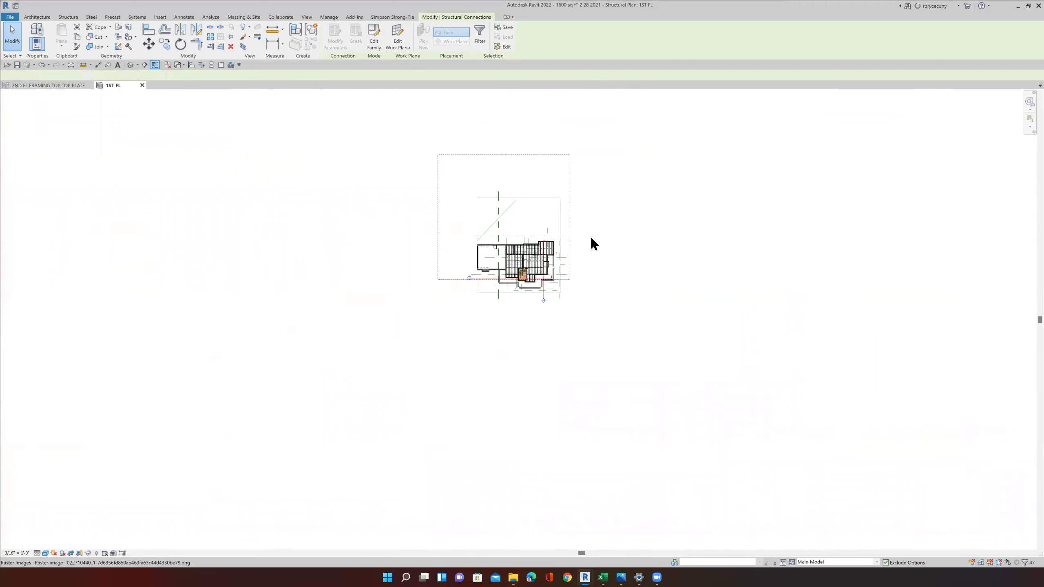
Step: Shrink the plan's crop region around the front entry bay beside the stairs, with its right edge against the brick wall
{"action": "left_click", "coordinate": [591, 239]}
{"action": "scroll", "coordinate": [588, 235], "scroll_direction": "up", "scroll_amount": 5}
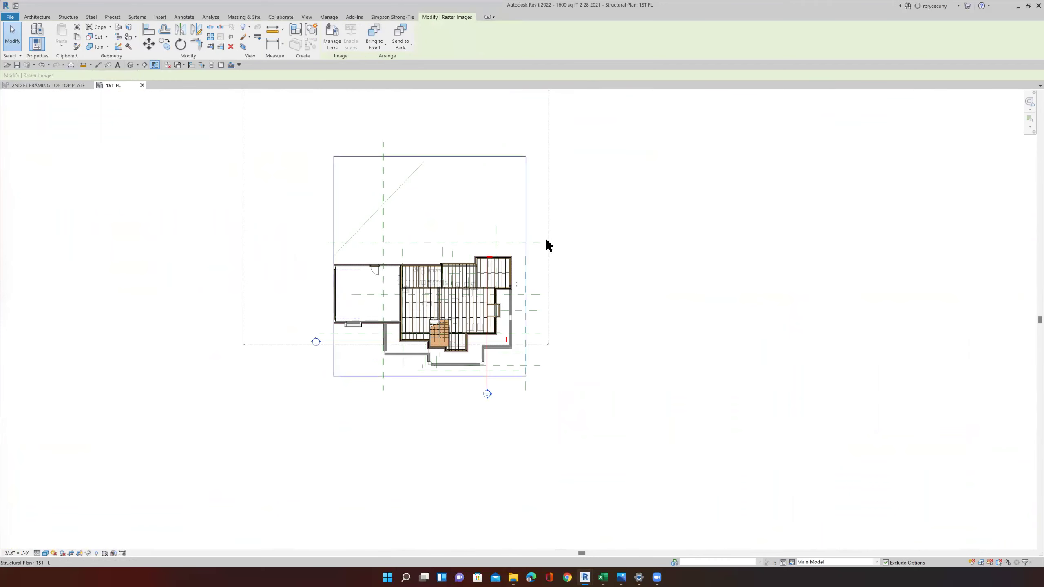
{"action": "left_click", "coordinate": [527, 238]}
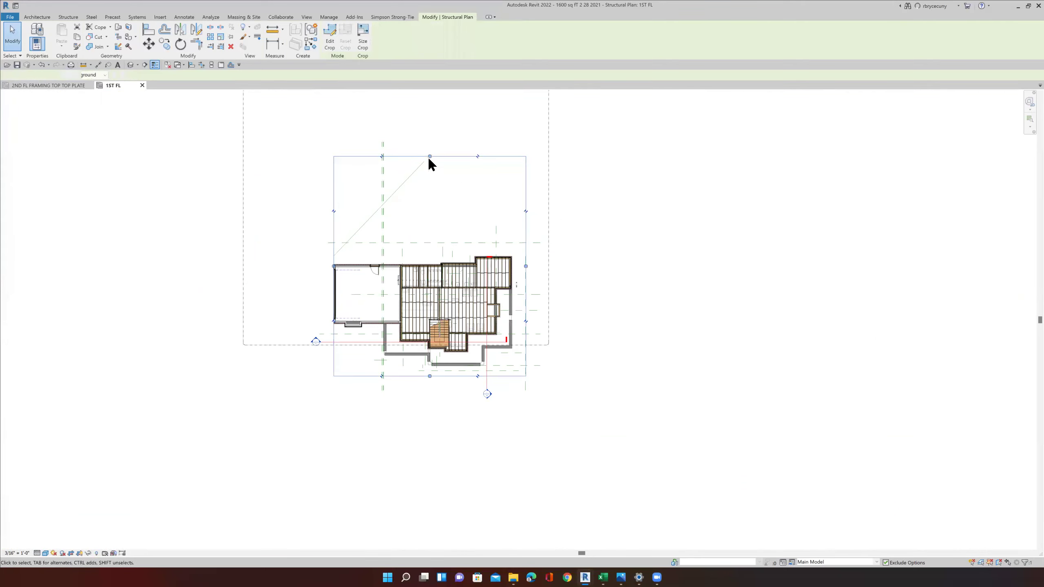
{"action": "left_click_drag", "start_coordinate": [428, 159], "coordinate": [418, 322]}
{"action": "left_click_drag", "start_coordinate": [365, 352], "coordinate": [441, 358]}
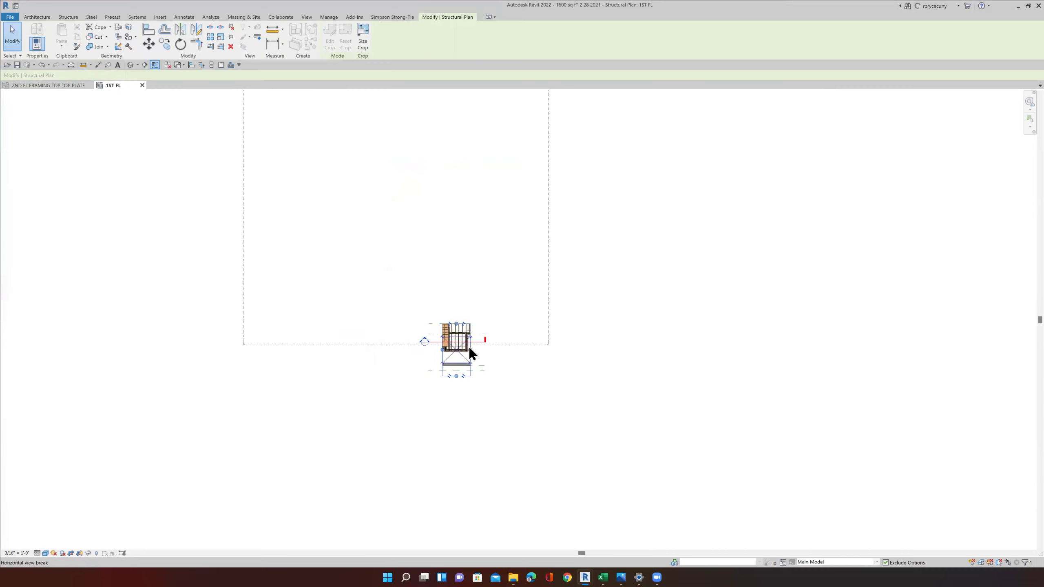
{"action": "scroll", "coordinate": [464, 344], "scroll_direction": "up", "scroll_amount": 5}
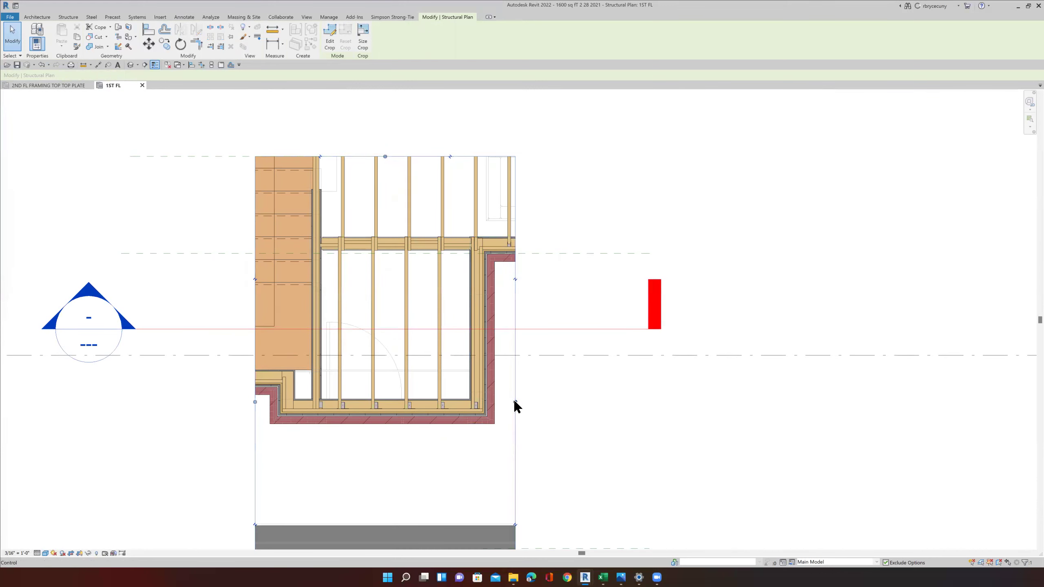
{"action": "left_click_drag", "start_coordinate": [514, 403], "coordinate": [494, 402]}
Step: Select all instances of the HUS210 joist hanger visible in the cropped view and check which hangers are included
{"action": "scroll", "coordinate": [478, 259], "scroll_direction": "up", "scroll_amount": 6}
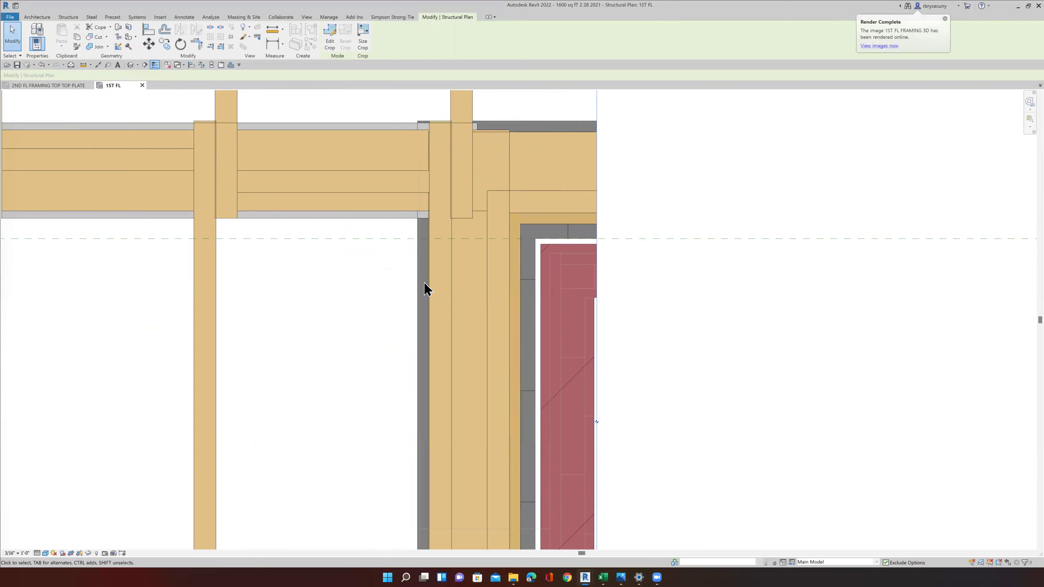
{"action": "scroll", "coordinate": [426, 288], "scroll_direction": "down", "scroll_amount": 6}
{"action": "scroll", "coordinate": [404, 376], "scroll_direction": "up", "scroll_amount": 3}
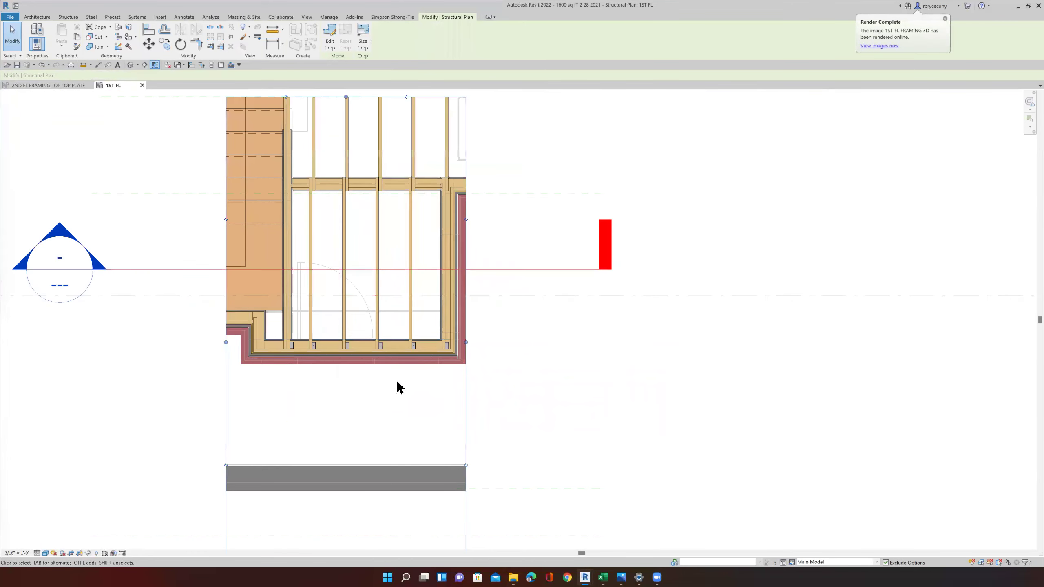
{"action": "scroll", "coordinate": [351, 341], "scroll_direction": "up", "scroll_amount": 5}
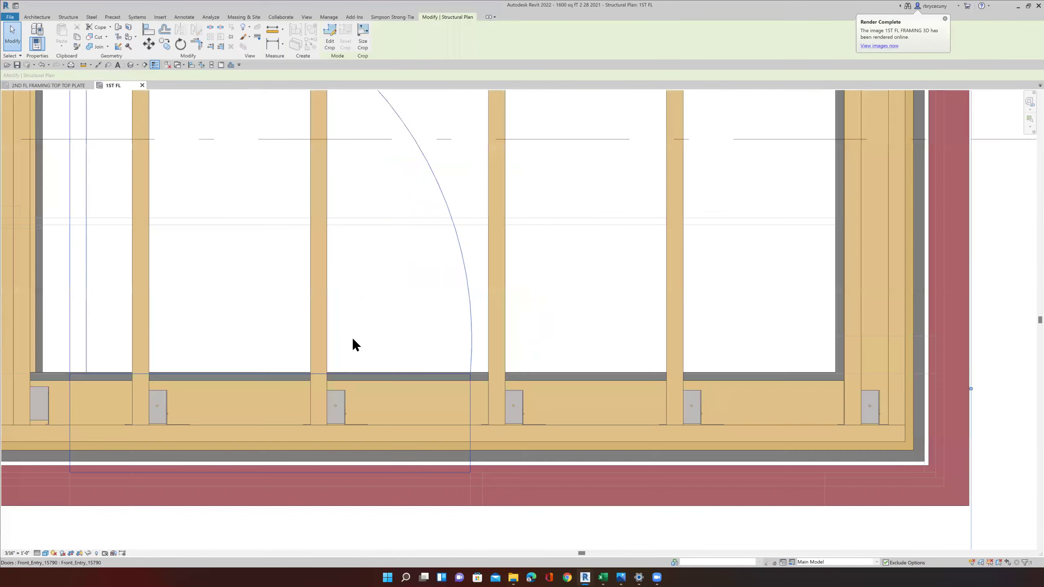
{"action": "right_click", "coordinate": [350, 412]}
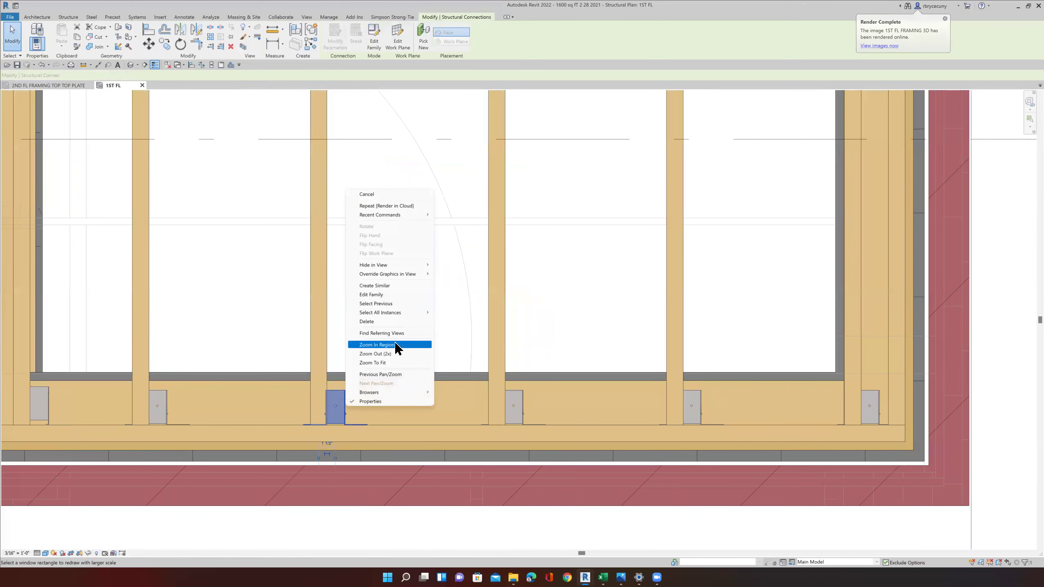
{"action": "mouse_move", "coordinate": [391, 314]}
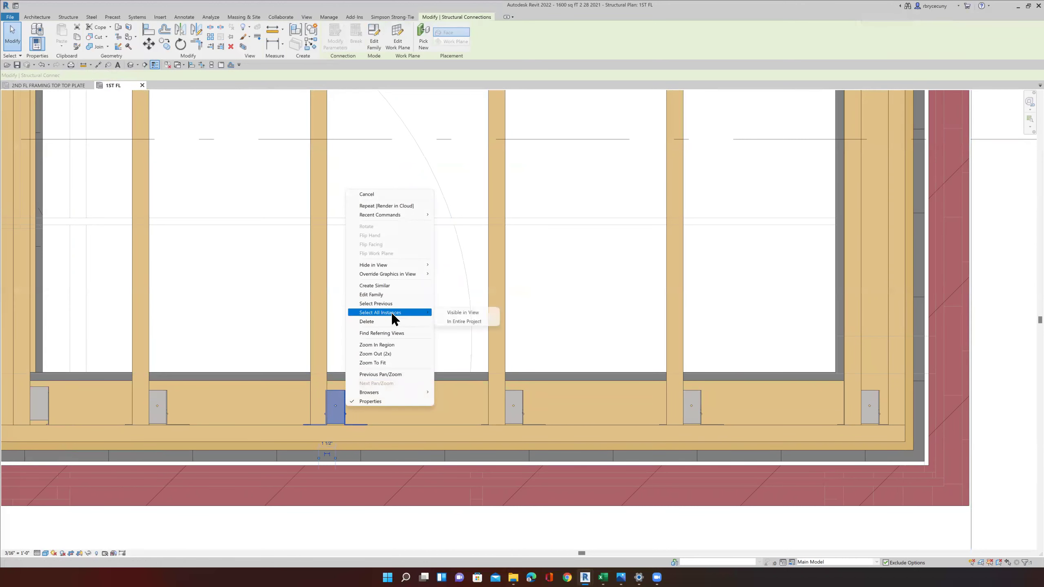
{"action": "left_click", "coordinate": [457, 312]}
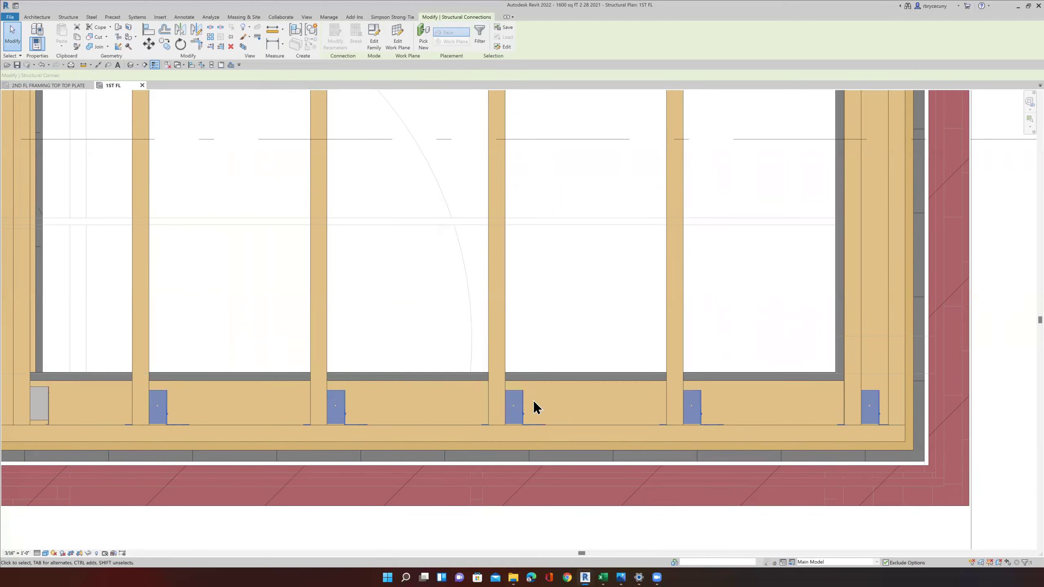
{"action": "scroll", "coordinate": [865, 399], "scroll_direction": "down", "scroll_amount": 3}
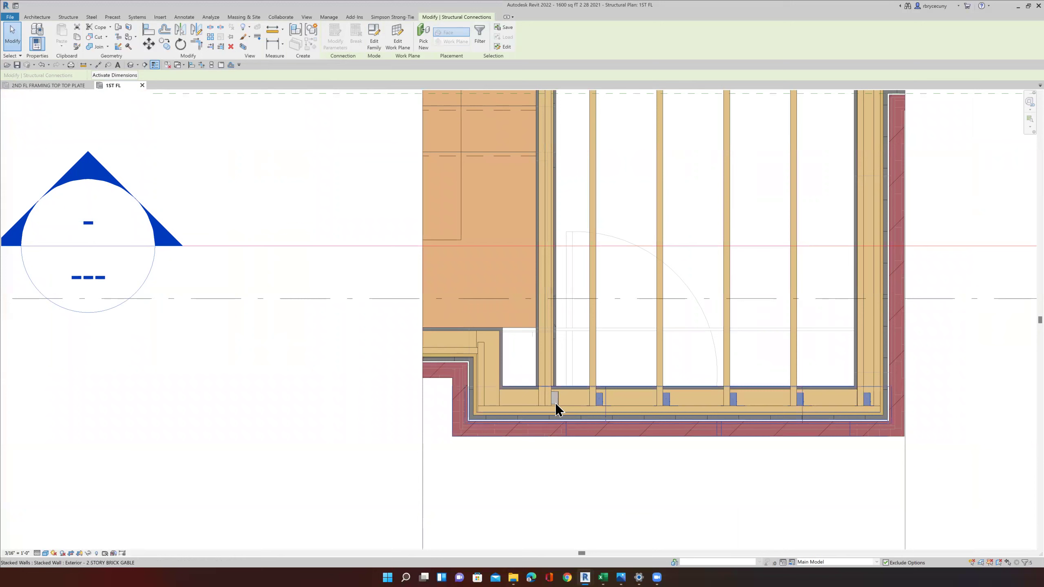
{"action": "scroll", "coordinate": [543, 405], "scroll_direction": "down", "scroll_amount": 5}
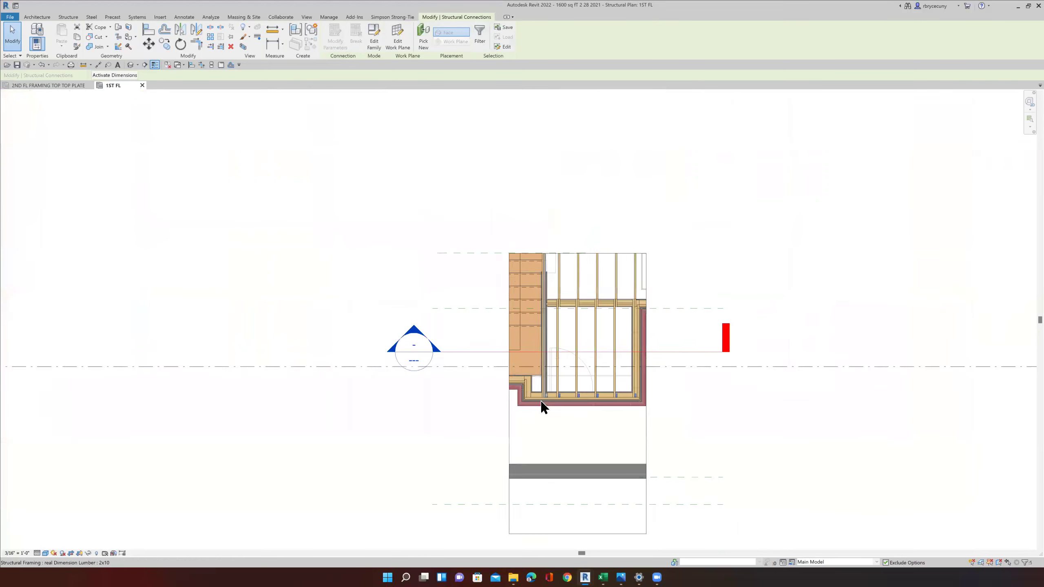
{"action": "scroll", "coordinate": [542, 405], "scroll_direction": "down", "scroll_amount": 1}
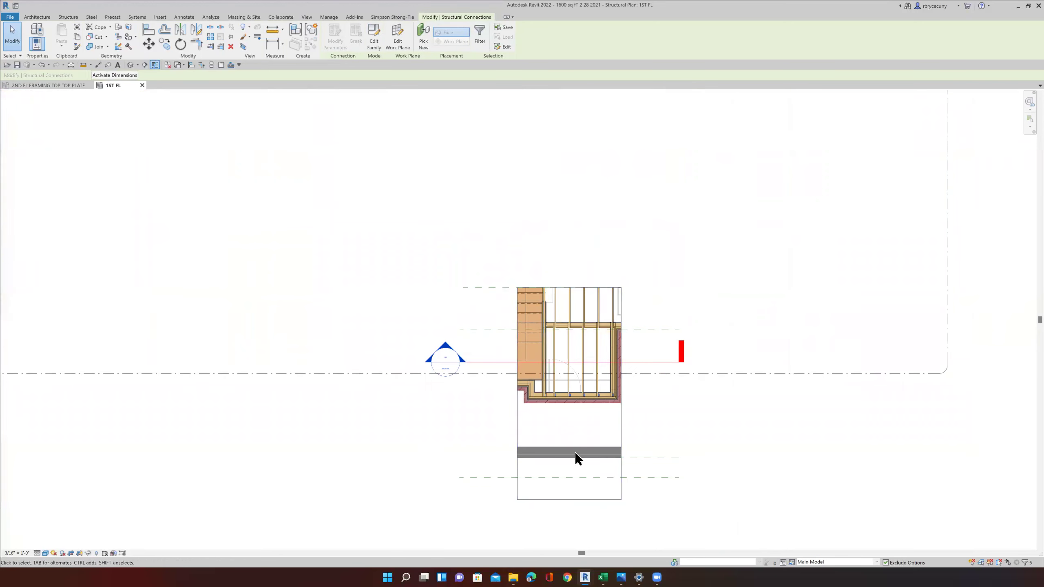
{"action": "scroll", "coordinate": [566, 394], "scroll_direction": "up", "scroll_amount": 7}
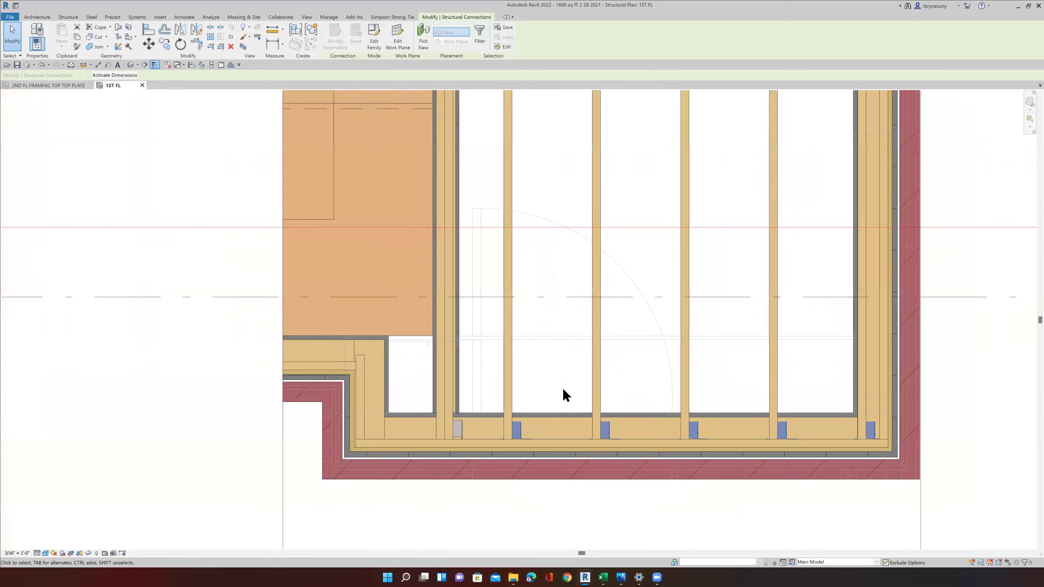
Step: Extend the crop region's left edge well past the stairs to widen the cropped plan
{"action": "scroll", "coordinate": [564, 391], "scroll_direction": "down", "scroll_amount": 5}
{"action": "scroll", "coordinate": [565, 391], "scroll_direction": "down", "scroll_amount": 3}
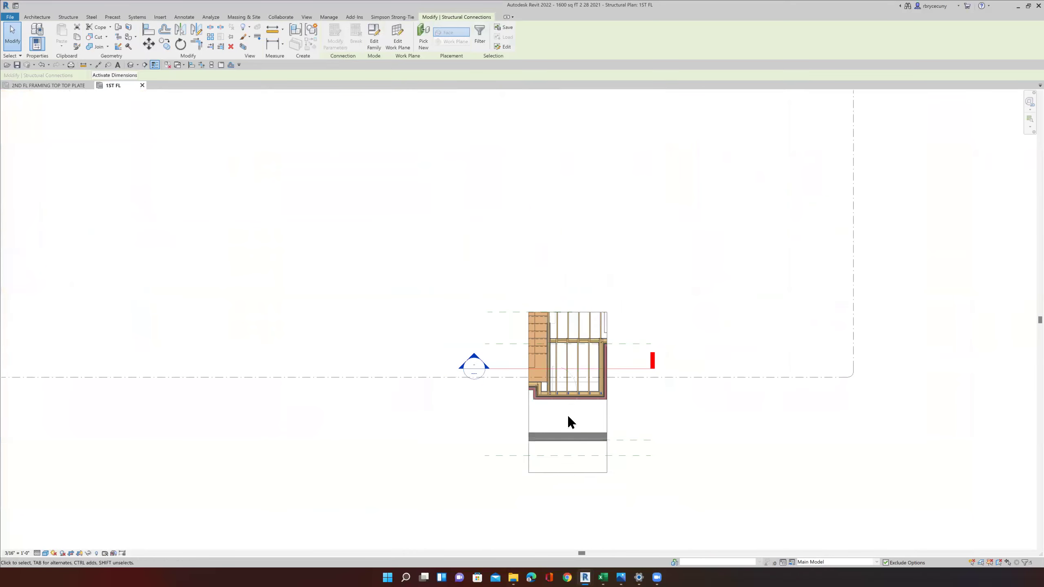
{"action": "left_click", "coordinate": [571, 474]}
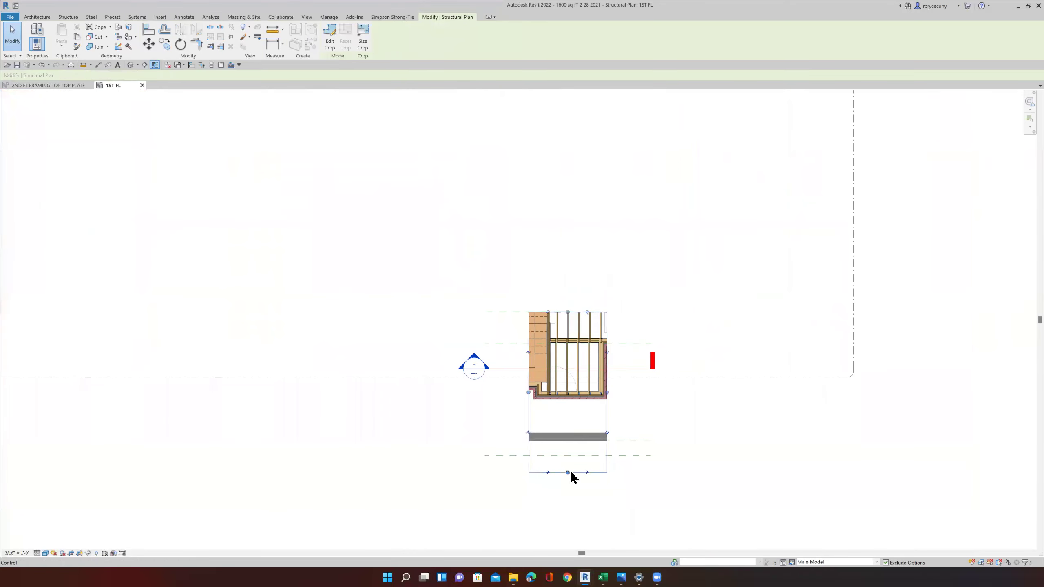
{"action": "left_click_drag", "start_coordinate": [528, 392], "coordinate": [405, 392]}
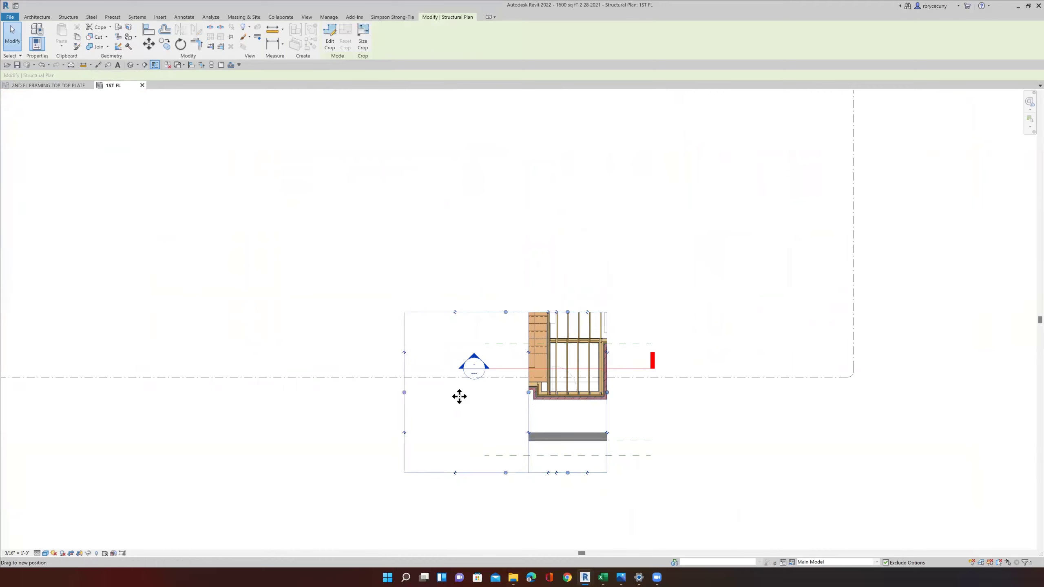
{"action": "scroll", "coordinate": [566, 403], "scroll_direction": "up", "scroll_amount": 8}
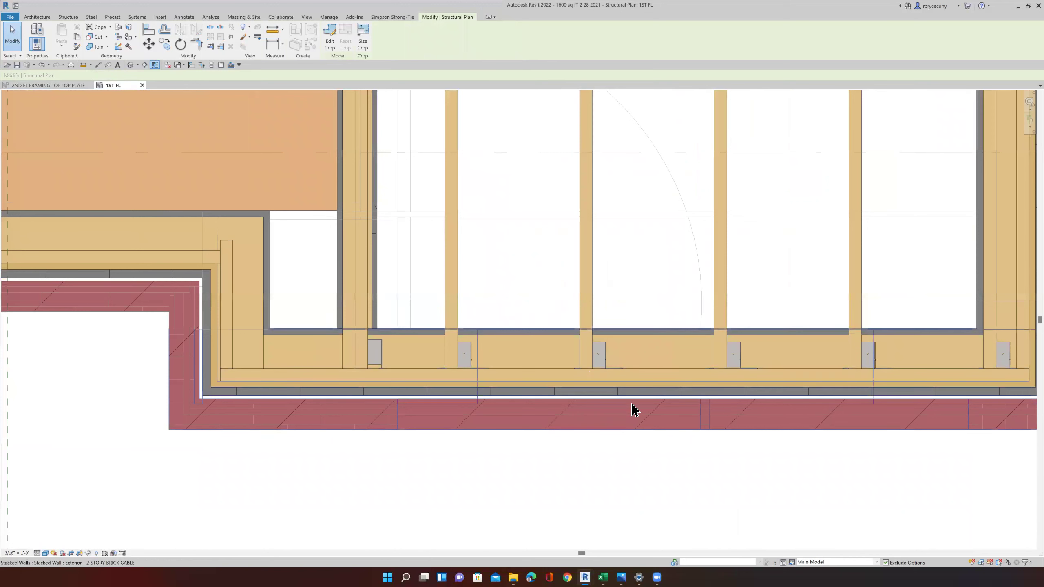
Step: Pull the crop region's left edge in past the stairs so it ends at the brick corner of the front entry bay
{"action": "scroll", "coordinate": [632, 411], "scroll_direction": "down", "scroll_amount": 8}
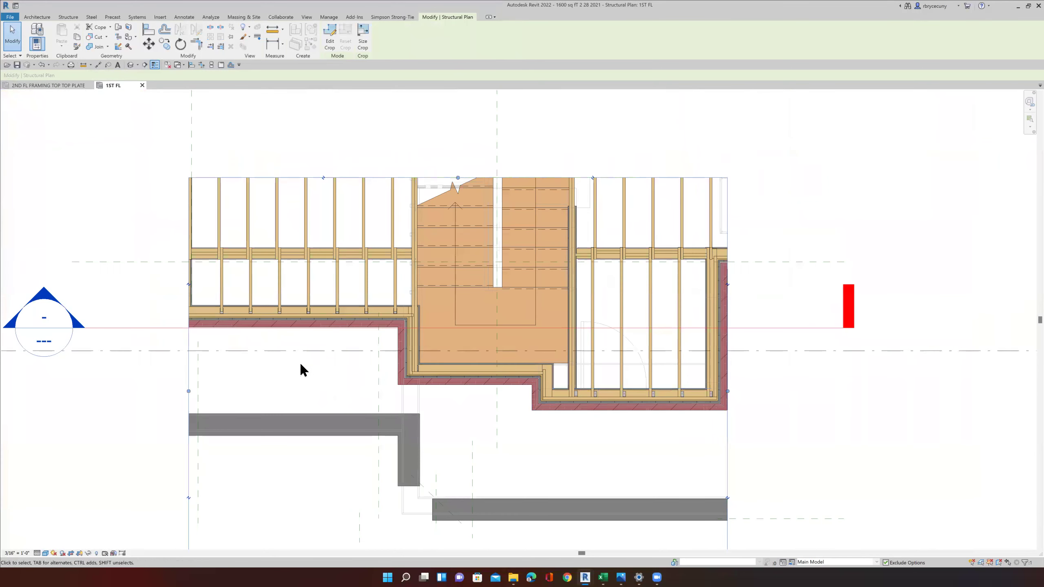
{"action": "left_click_drag", "start_coordinate": [189, 391], "coordinate": [549, 424]}
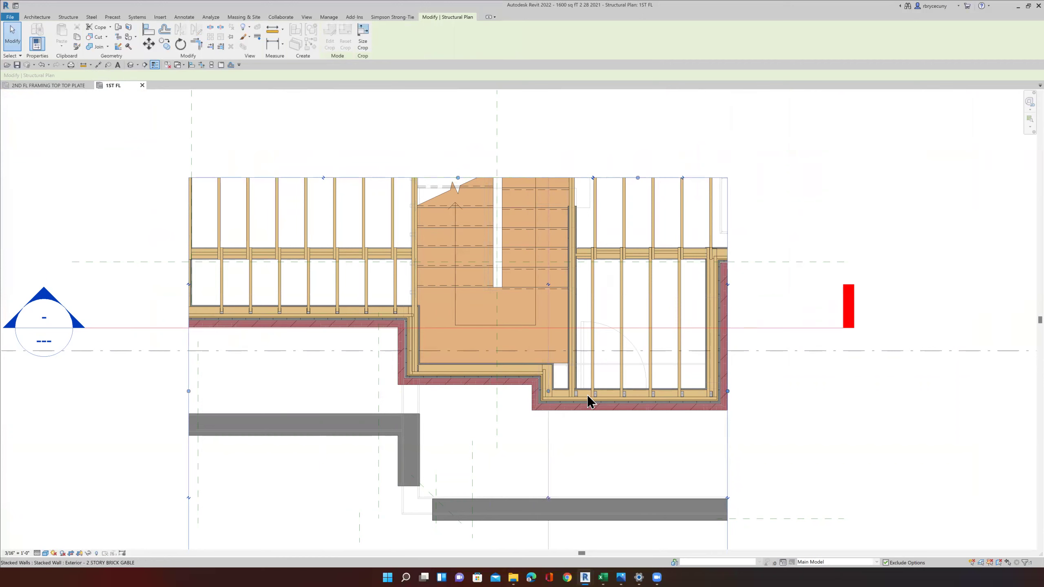
Step: Select all instances of the HUS210 joist hanger visible in the cropped entry bay
{"action": "scroll", "coordinate": [588, 397], "scroll_direction": "up", "scroll_amount": 6}
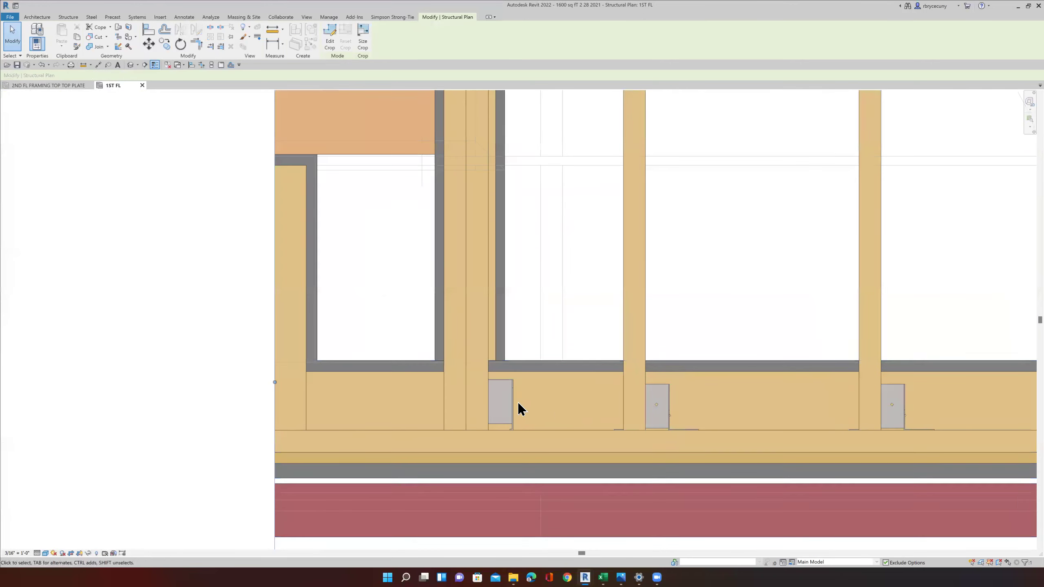
{"action": "right_click", "coordinate": [670, 410]}
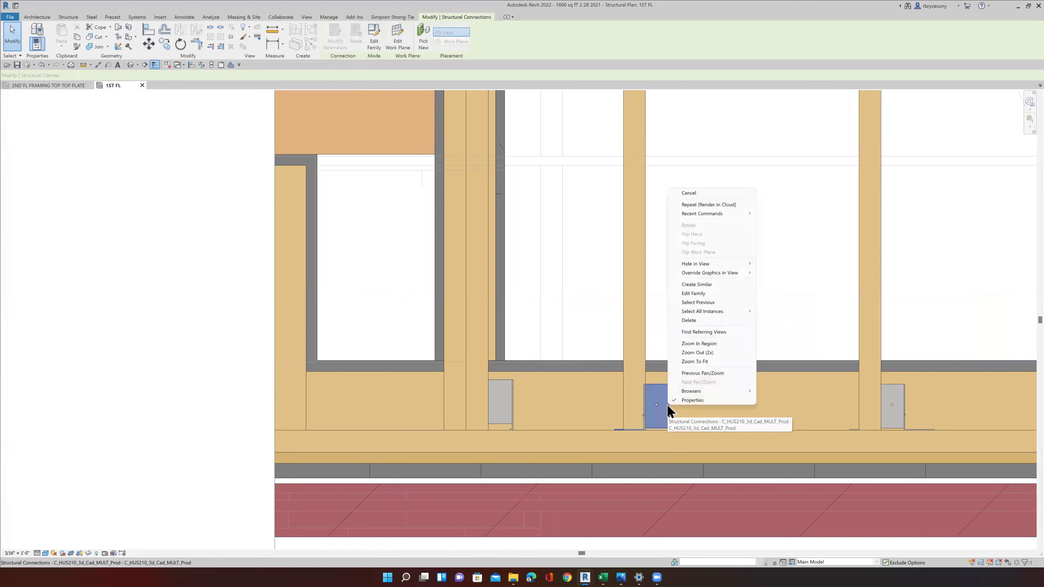
{"action": "mouse_move", "coordinate": [699, 311]}
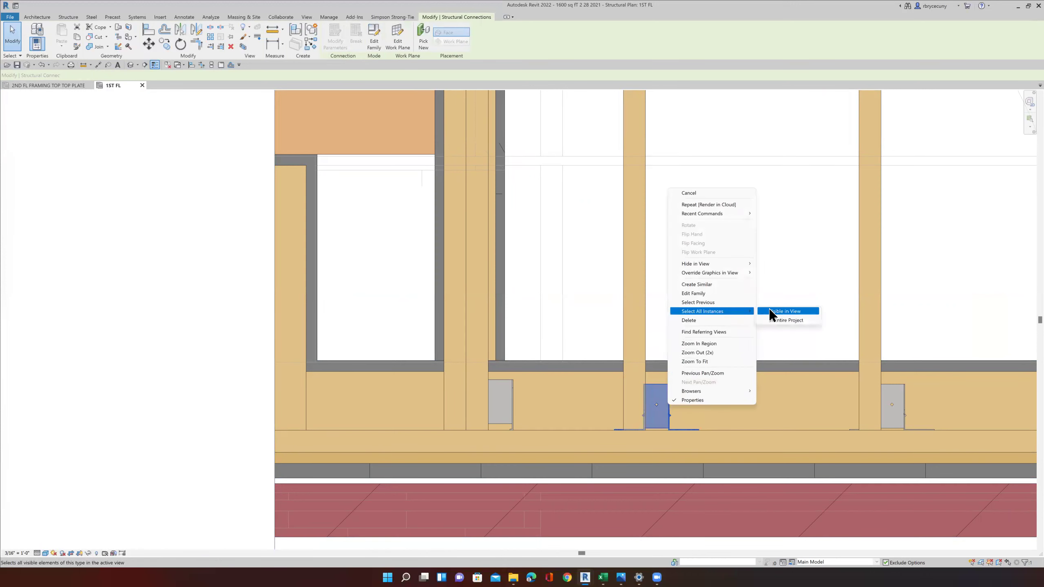
{"action": "left_click", "coordinate": [779, 316]}
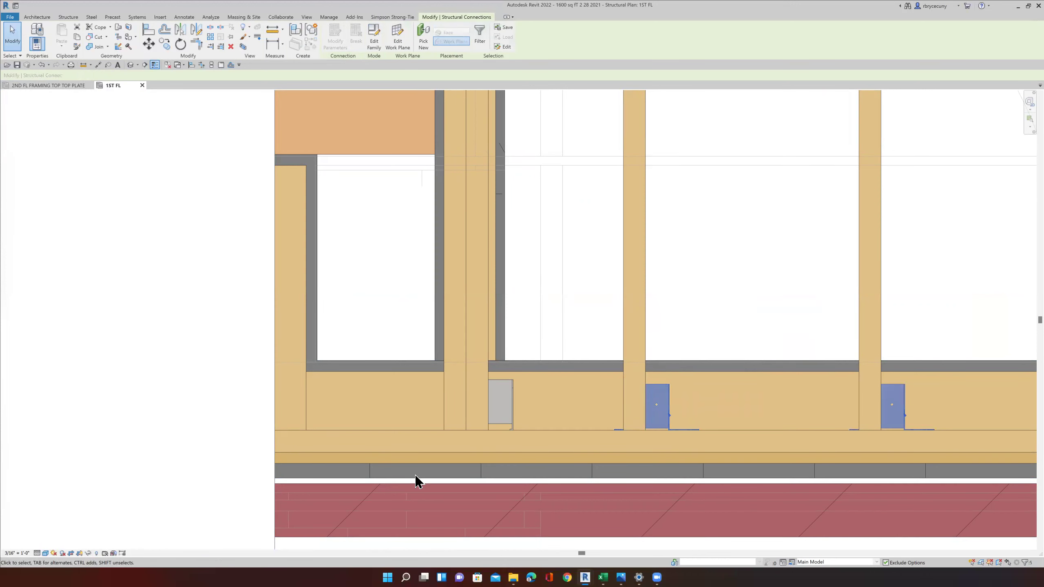
{"action": "scroll", "coordinate": [569, 394], "scroll_direction": "down", "scroll_amount": 6}
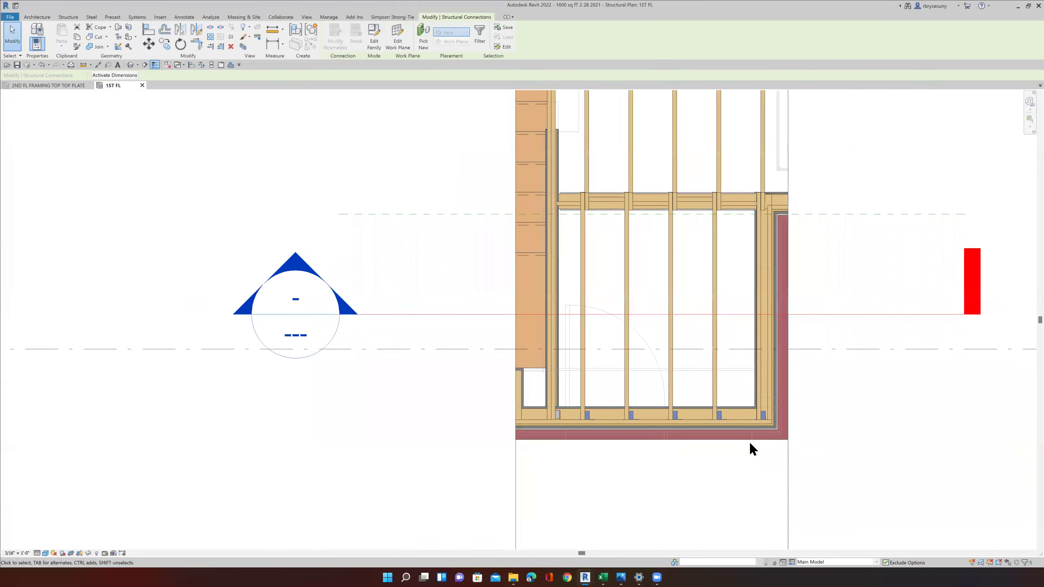
Step: Move the selected HUS210 hangers 1 1/2" sideways so they are centred on their joists
{"action": "scroll", "coordinate": [554, 381], "scroll_direction": "up", "scroll_amount": 5}
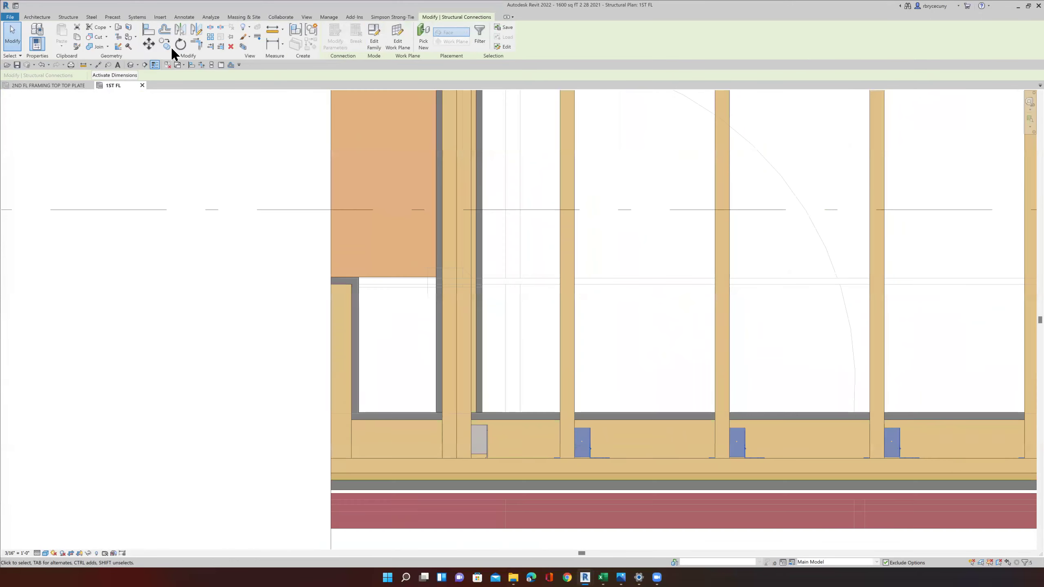
{"action": "left_click", "coordinate": [148, 47]}
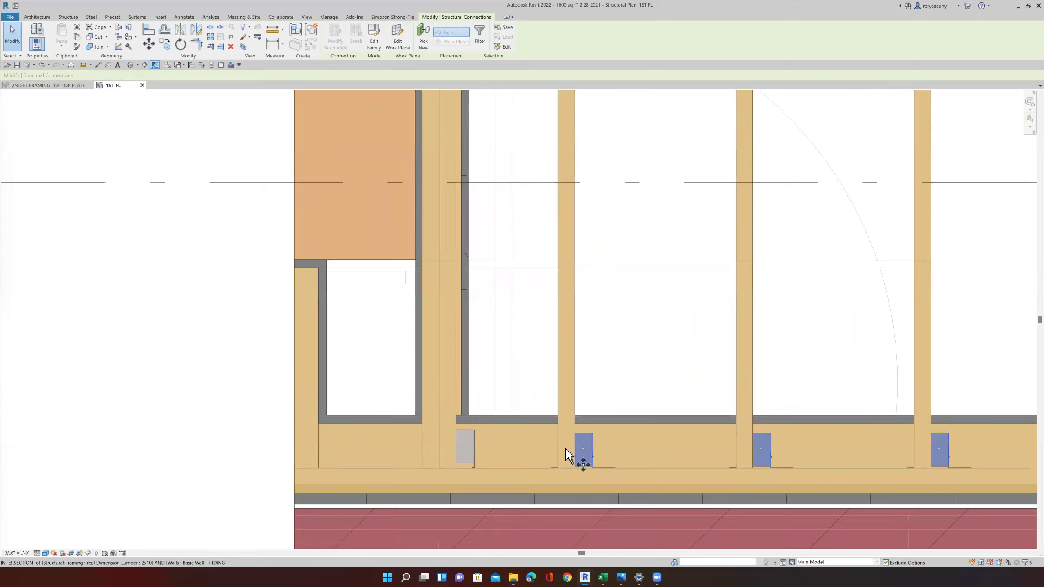
{"action": "scroll", "coordinate": [565, 447], "scroll_direction": "up", "scroll_amount": 1}
{"action": "scroll", "coordinate": [566, 447], "scroll_direction": "up", "scroll_amount": 3}
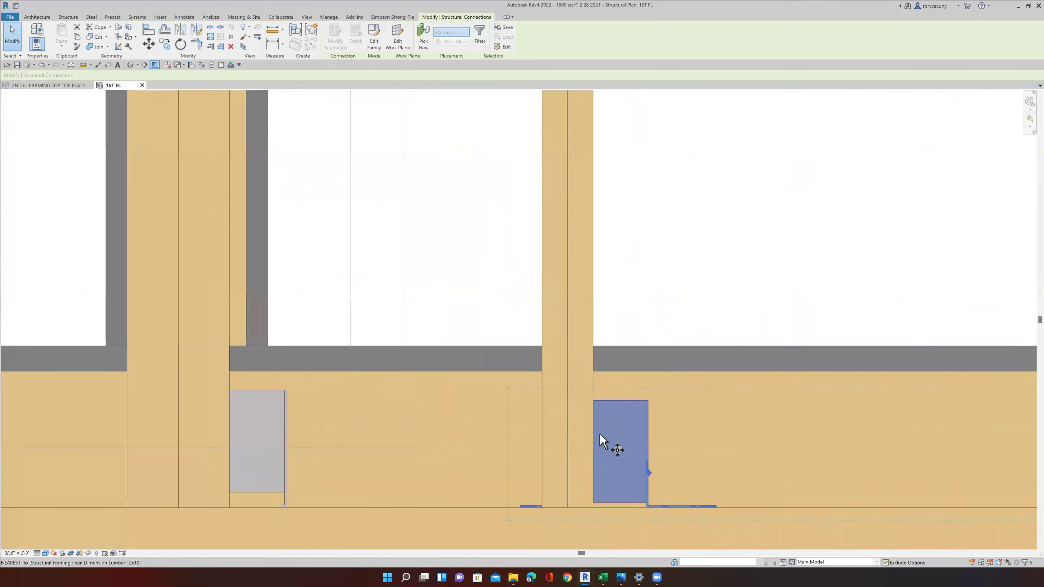
{"action": "left_click", "coordinate": [618, 420]}
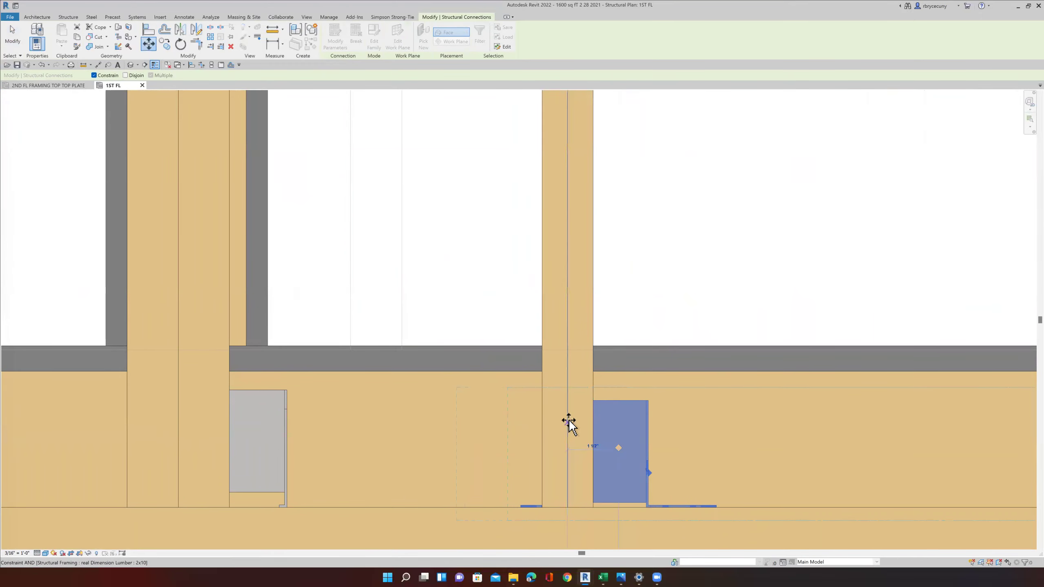
{"action": "left_click", "coordinate": [567, 421]}
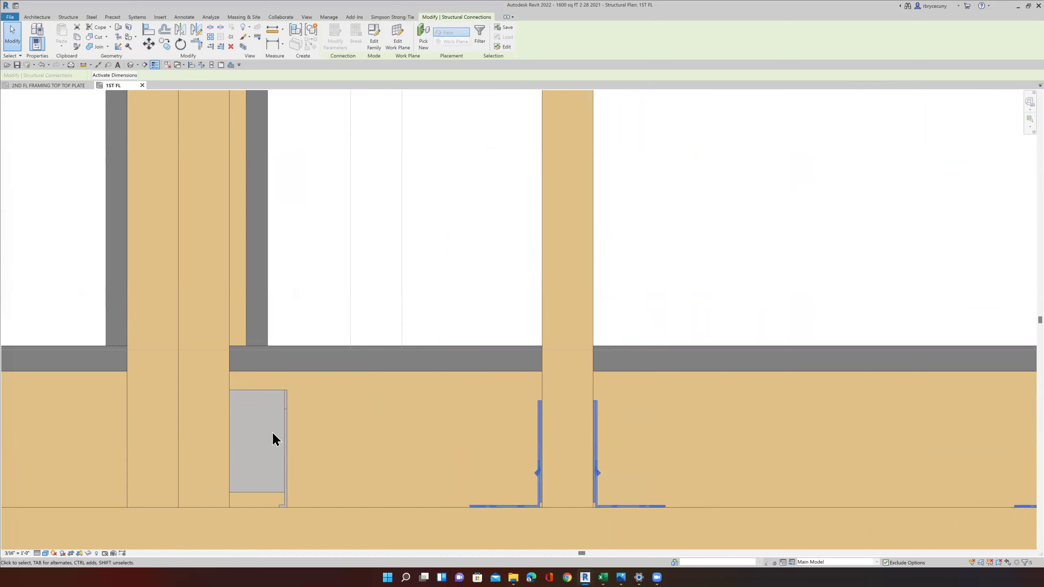
Step: Move the HUCQ210-2-SDS hanger sideways onto the double joist at the stair side of the entry bay
{"action": "left_click", "coordinate": [285, 442]}
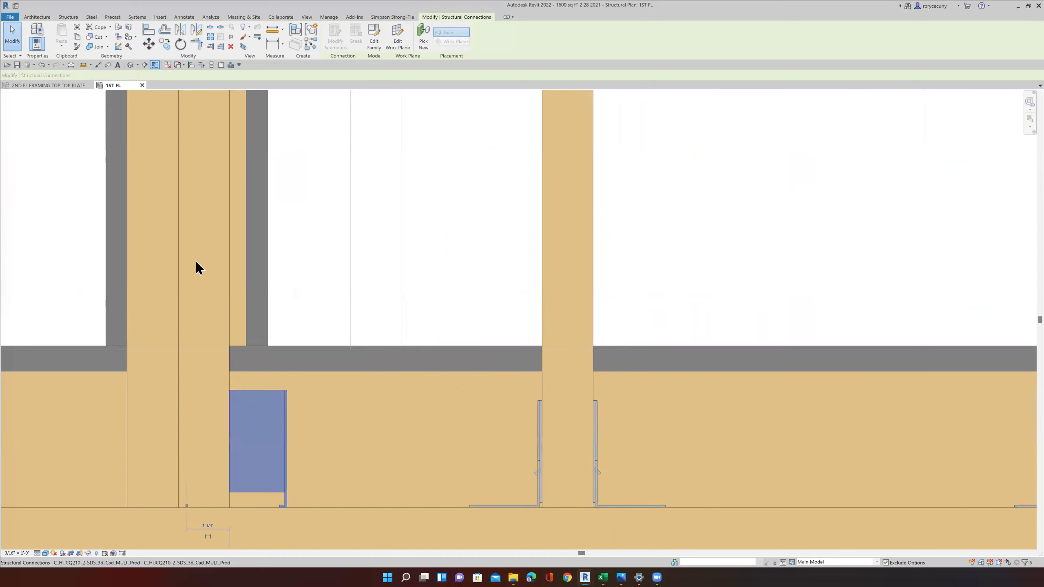
{"action": "left_click", "coordinate": [148, 43]}
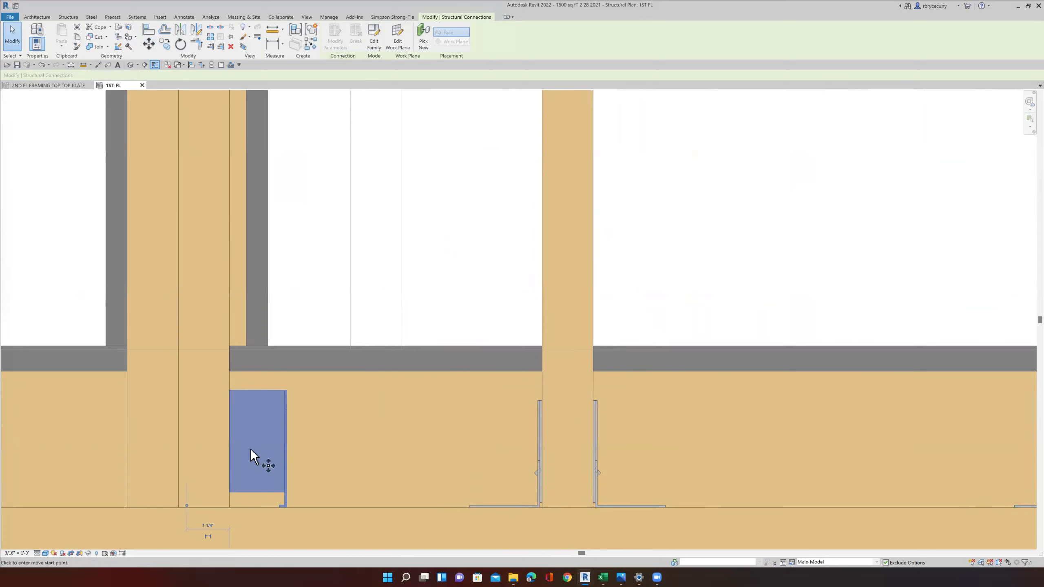
{"action": "left_click", "coordinate": [230, 440]}
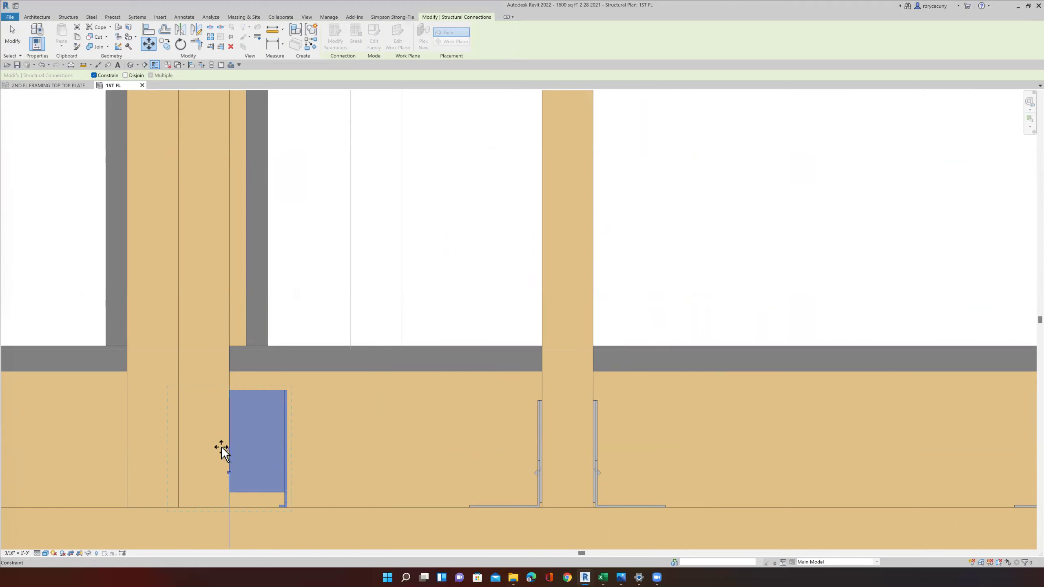
{"action": "left_click", "coordinate": [191, 469]}
Step: Extend the crop region's left edge past the stairs to include the joists of the neighbouring bay
{"action": "scroll", "coordinate": [191, 469], "scroll_direction": "down", "scroll_amount": 6}
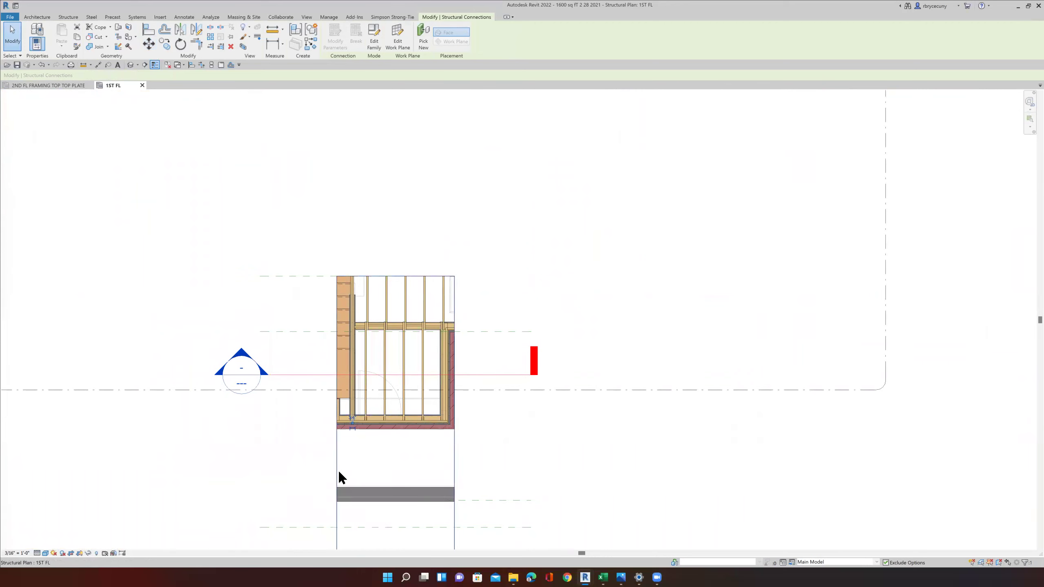
{"action": "left_click", "coordinate": [337, 447]}
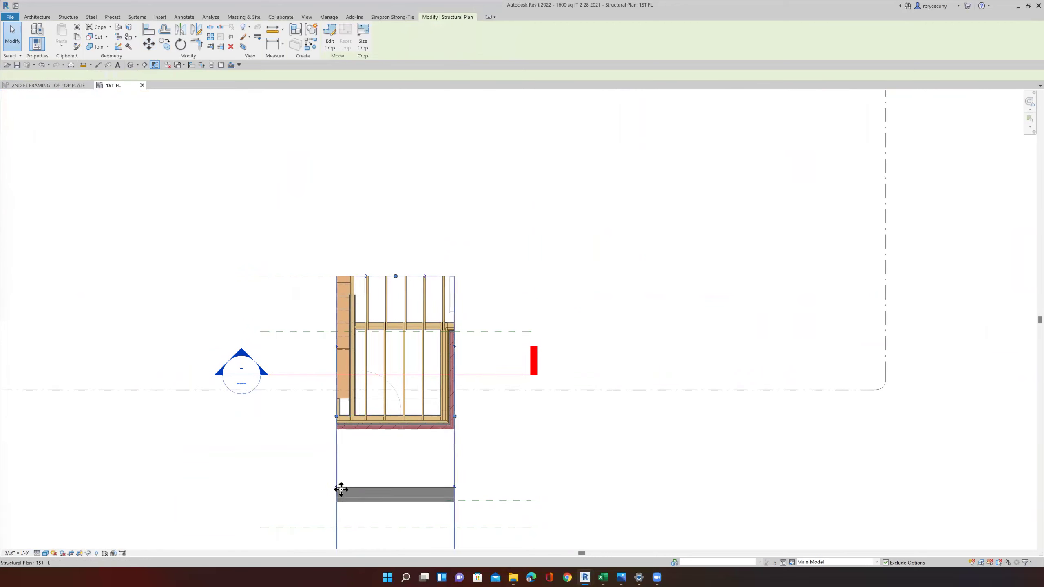
{"action": "scroll", "coordinate": [341, 489], "scroll_direction": "down", "scroll_amount": 3}
{"action": "scroll", "coordinate": [334, 379], "scroll_direction": "up", "scroll_amount": 4}
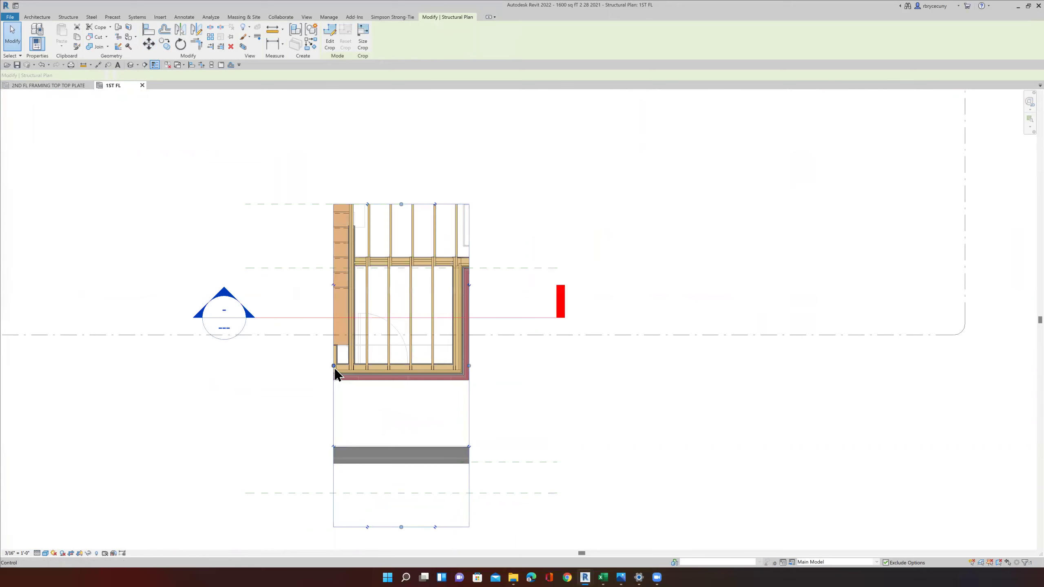
{"action": "left_click_drag", "start_coordinate": [332, 364], "coordinate": [110, 368]}
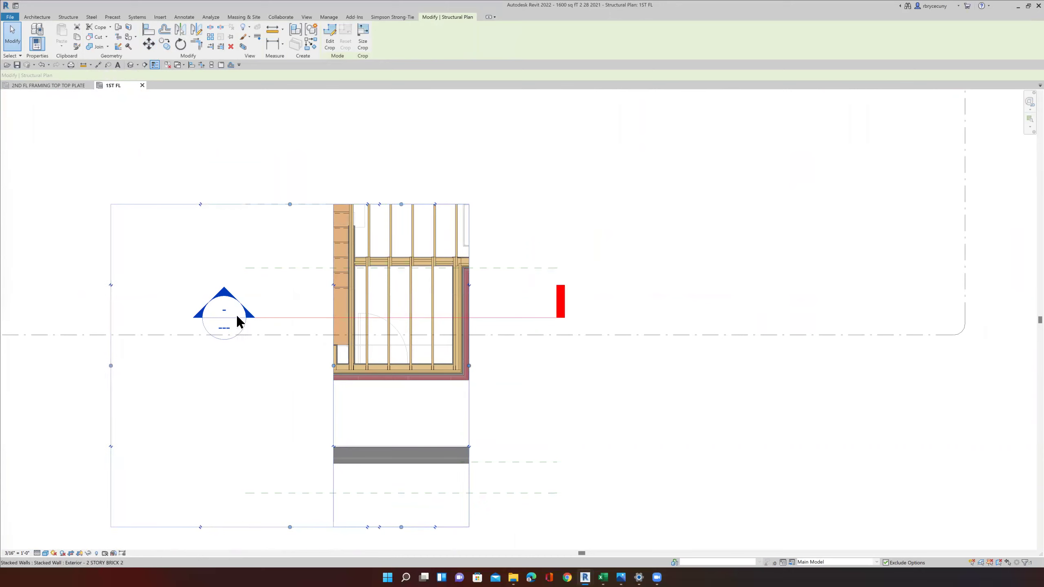
{"action": "middle_click_drag", "start_coordinate": [43, 362], "coordinate": [317, 401]}
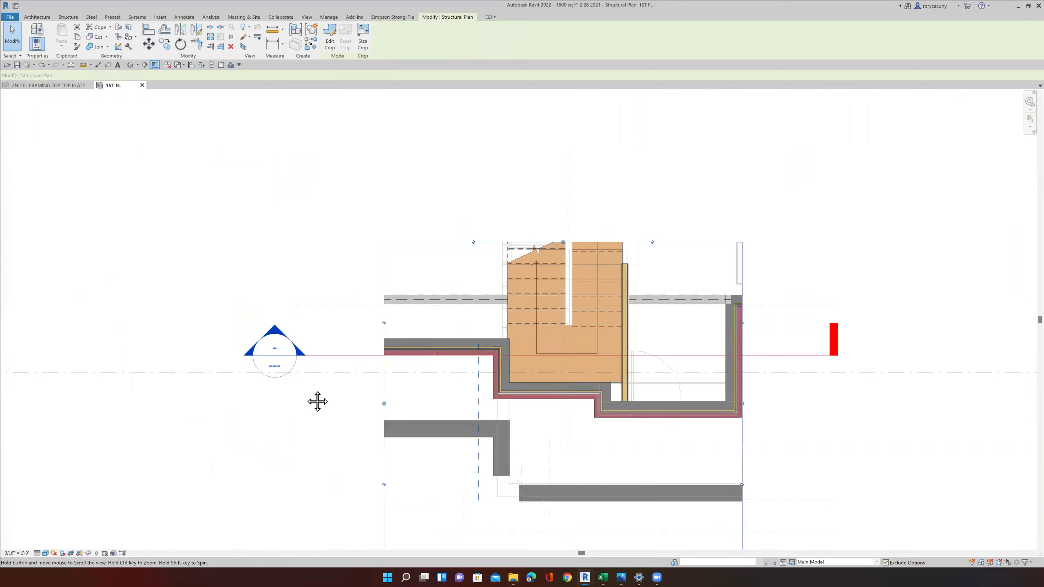
{"action": "left_click", "coordinate": [365, 405]}
Step: Extend the crop region's left edge beyond the brick side wall and raise its upper edge to include more of the floor
{"action": "scroll", "coordinate": [478, 361], "scroll_direction": "up", "scroll_amount": 8}
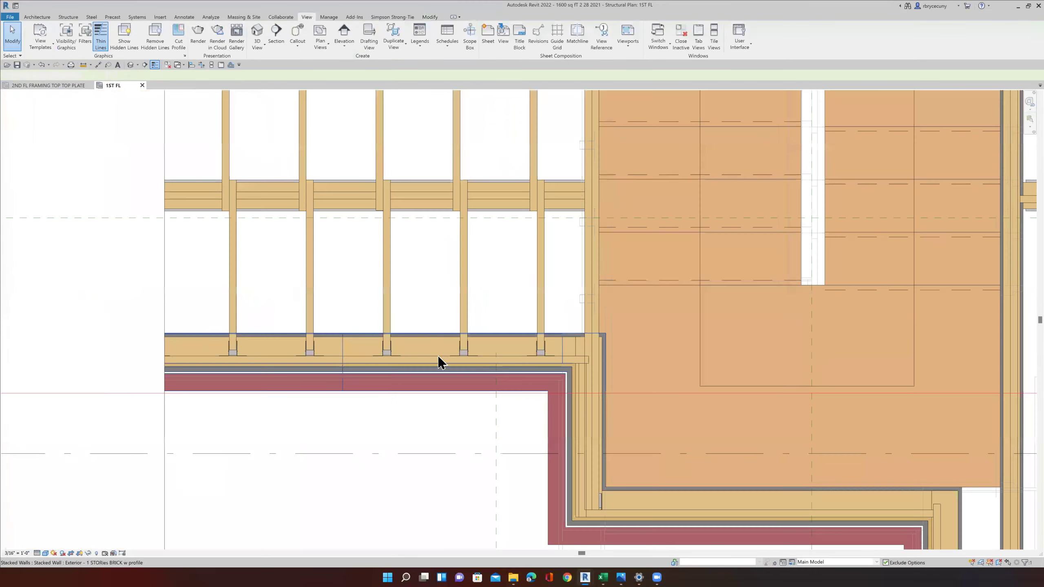
{"action": "scroll", "coordinate": [432, 422], "scroll_direction": "down", "scroll_amount": 15}
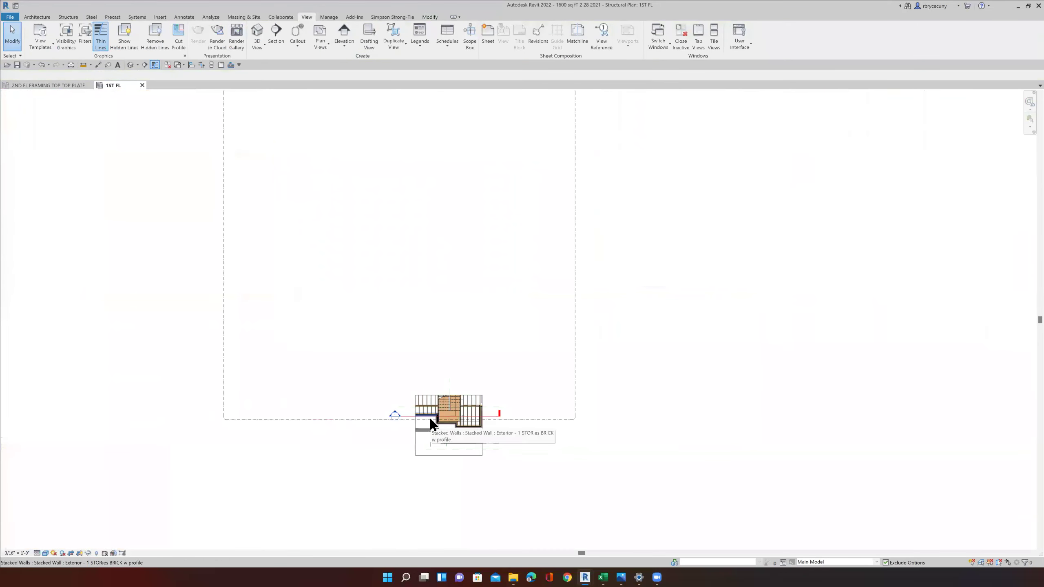
{"action": "scroll", "coordinate": [423, 386], "scroll_direction": "up", "scroll_amount": 6}
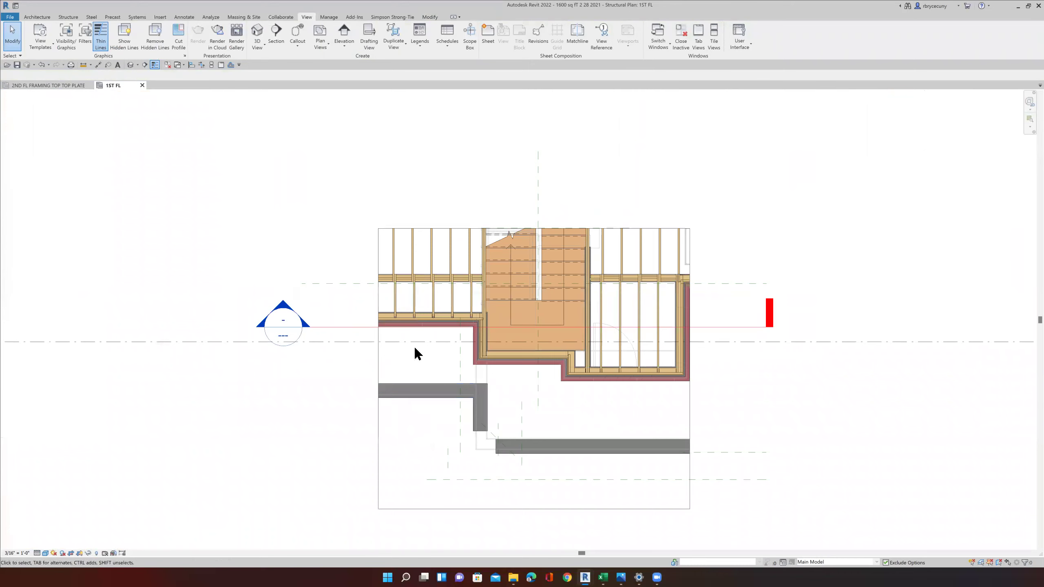
{"action": "scroll", "coordinate": [414, 345], "scroll_direction": "up", "scroll_amount": 4}
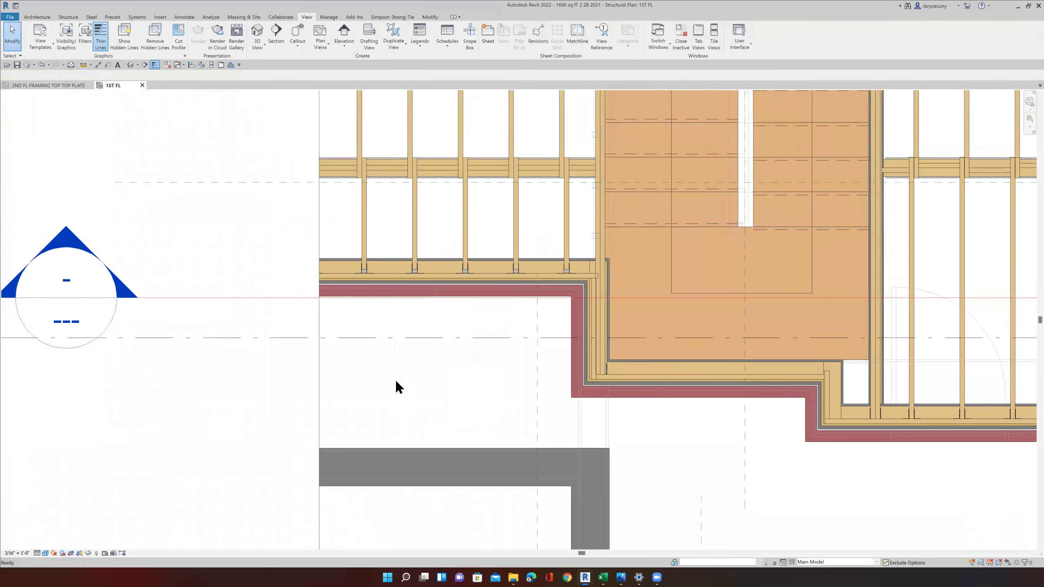
{"action": "scroll", "coordinate": [350, 395], "scroll_direction": "down", "scroll_amount": 5}
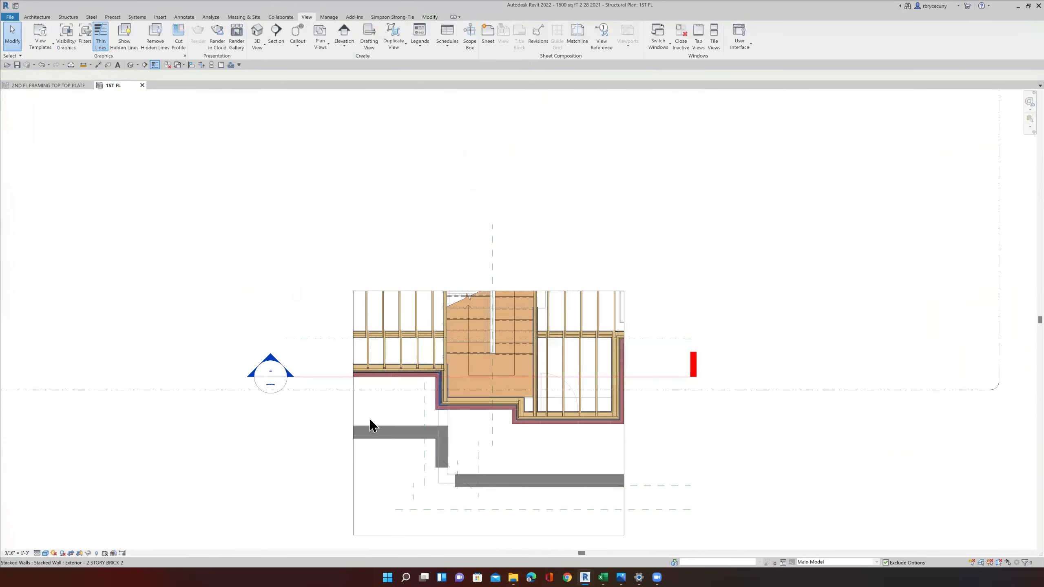
{"action": "left_click", "coordinate": [353, 419]}
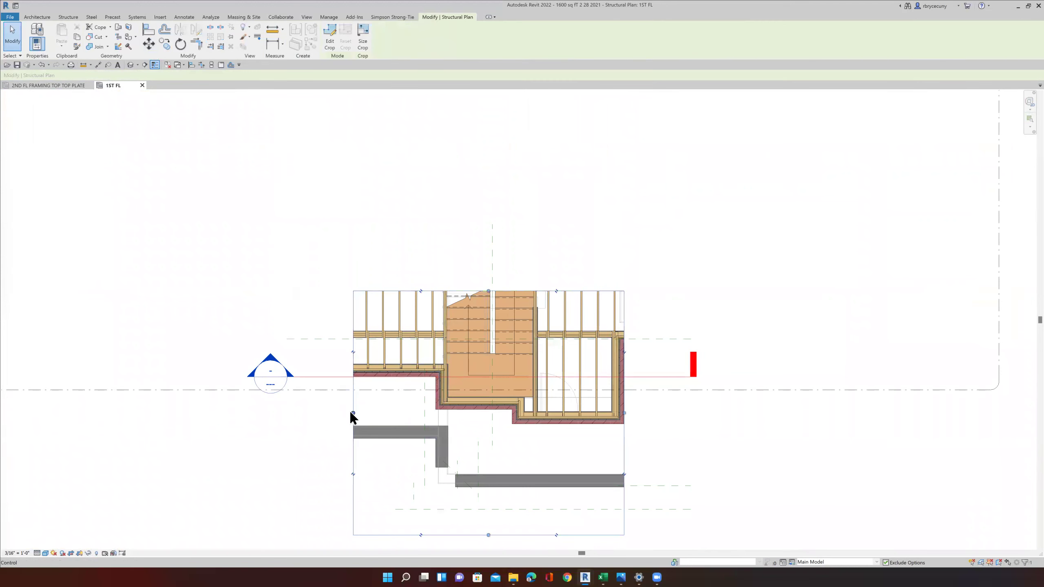
{"action": "left_click_drag", "start_coordinate": [353, 413], "coordinate": [230, 411]}
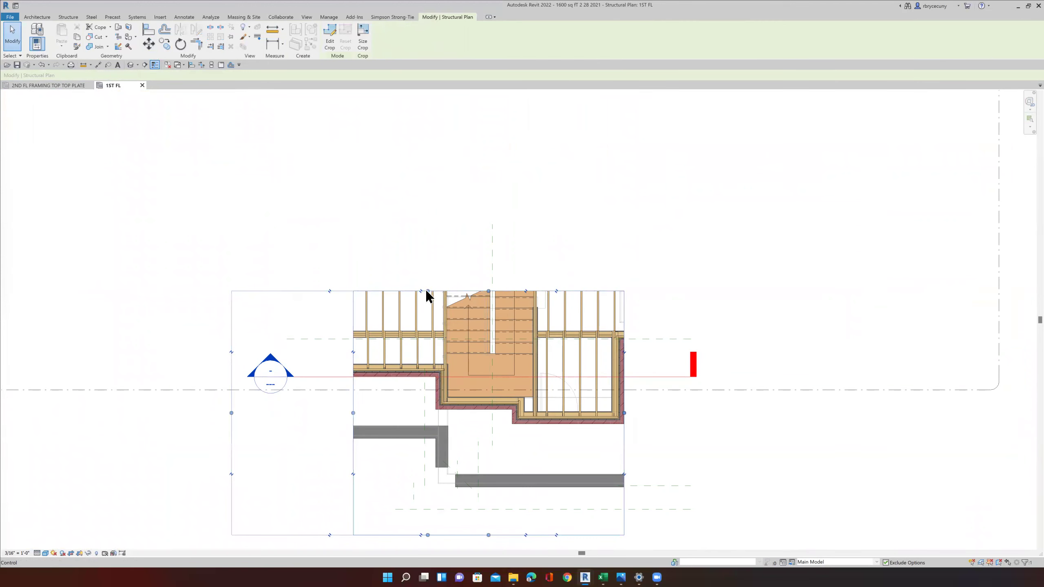
{"action": "left_click_drag", "start_coordinate": [427, 290], "coordinate": [421, 203]}
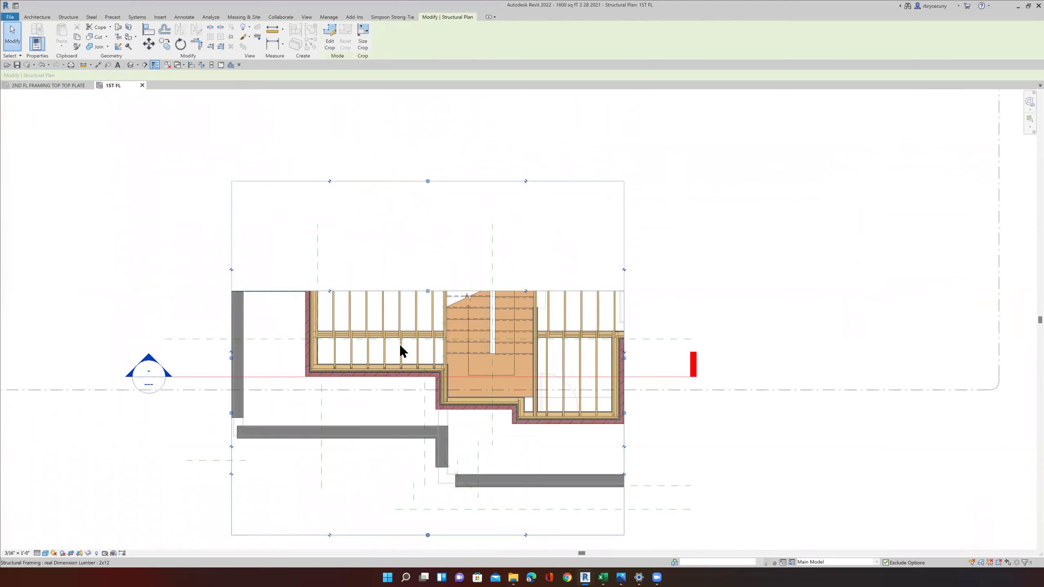
{"action": "scroll", "coordinate": [380, 372], "scroll_direction": "up", "scroll_amount": 8}
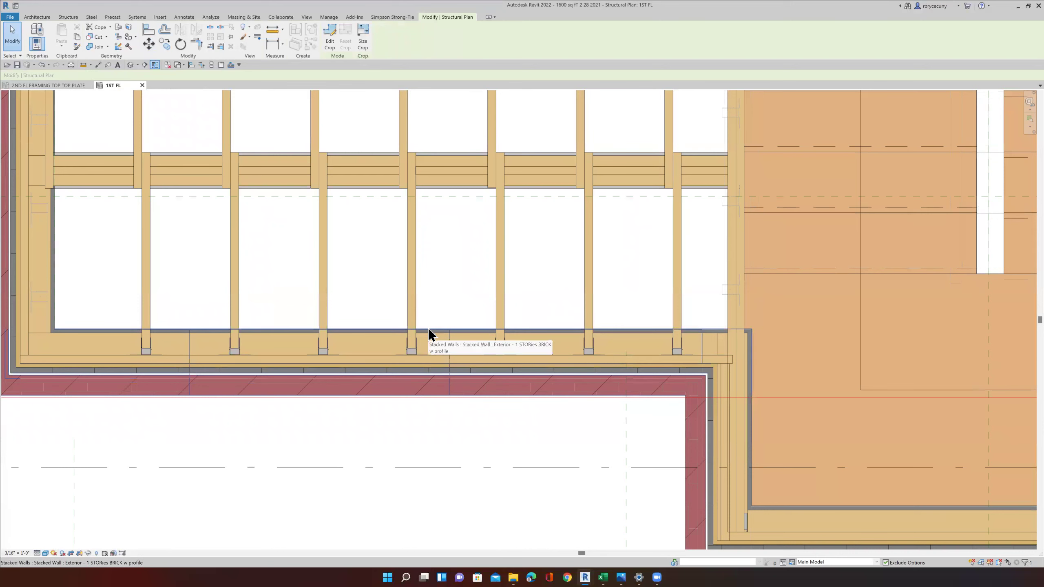
{"action": "scroll", "coordinate": [429, 331], "scroll_direction": "down", "scroll_amount": 2}
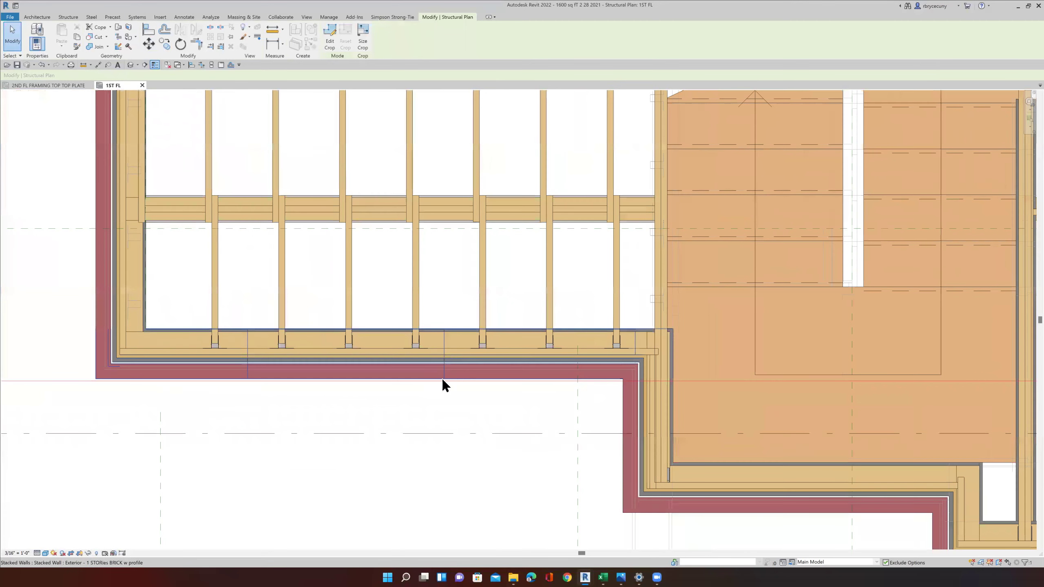
{"action": "left_click", "coordinate": [286, 312]}
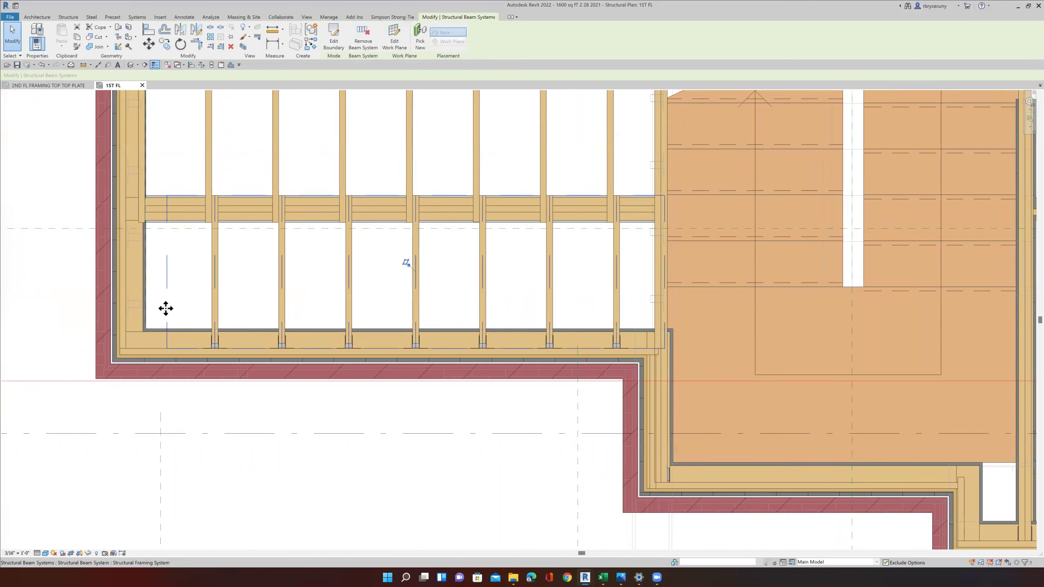
{"action": "left_click", "coordinate": [334, 44]}
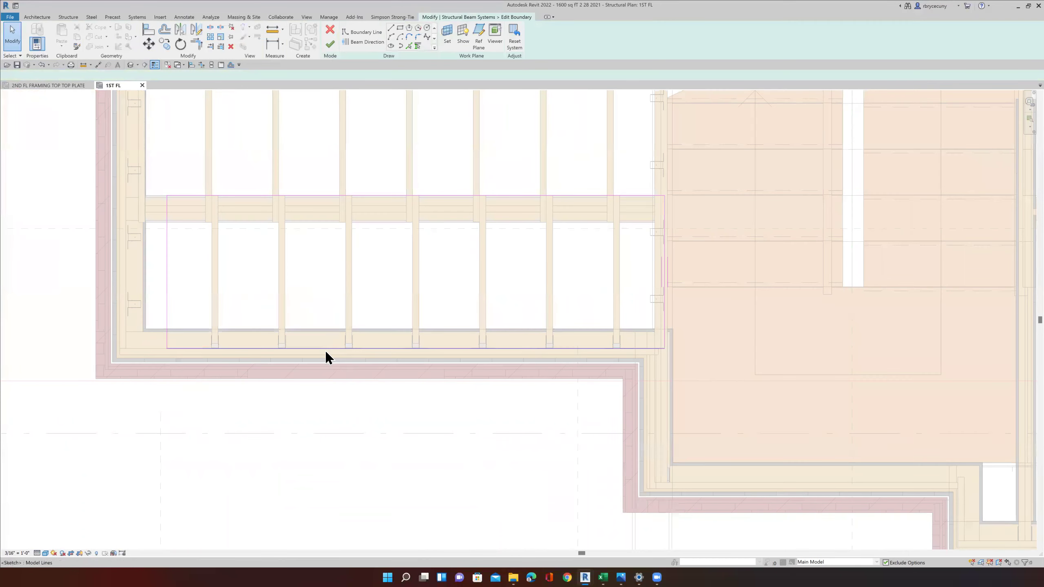
{"action": "scroll", "coordinate": [325, 347], "scroll_direction": "up", "scroll_amount": 4}
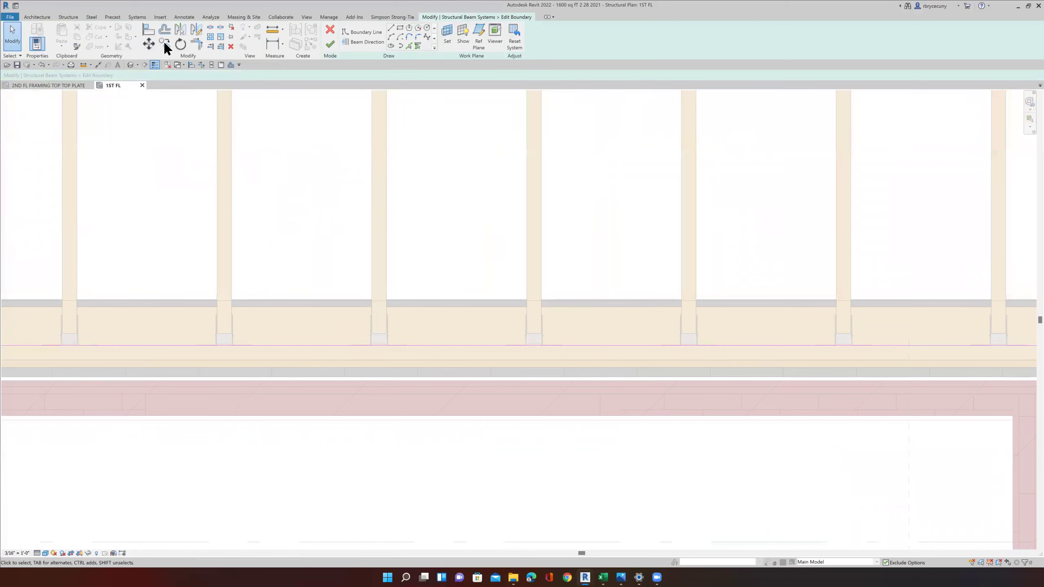
{"action": "left_click", "coordinate": [147, 30]}
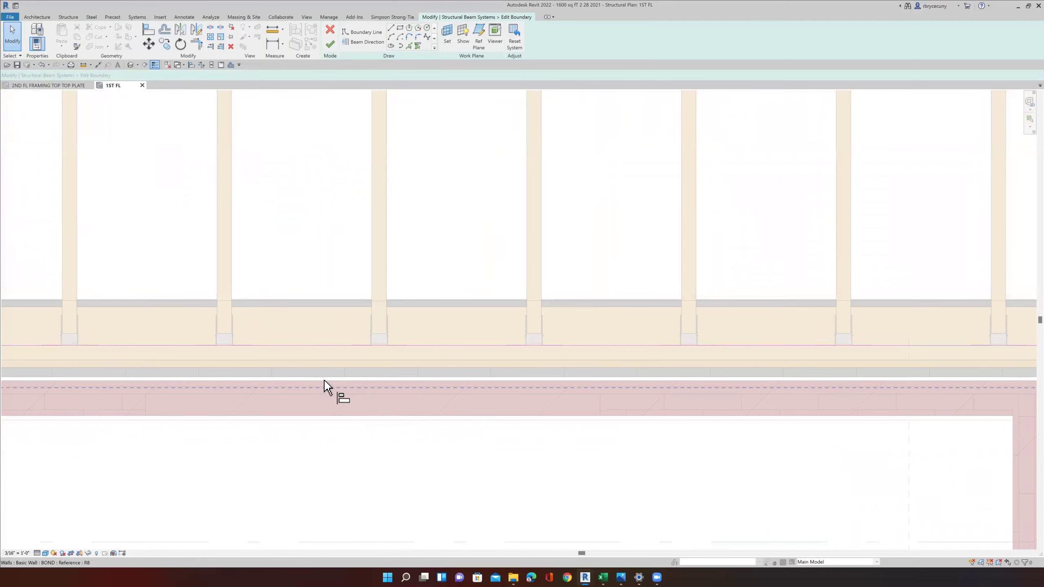
{"action": "scroll", "coordinate": [323, 379], "scroll_direction": "up", "scroll_amount": 3}
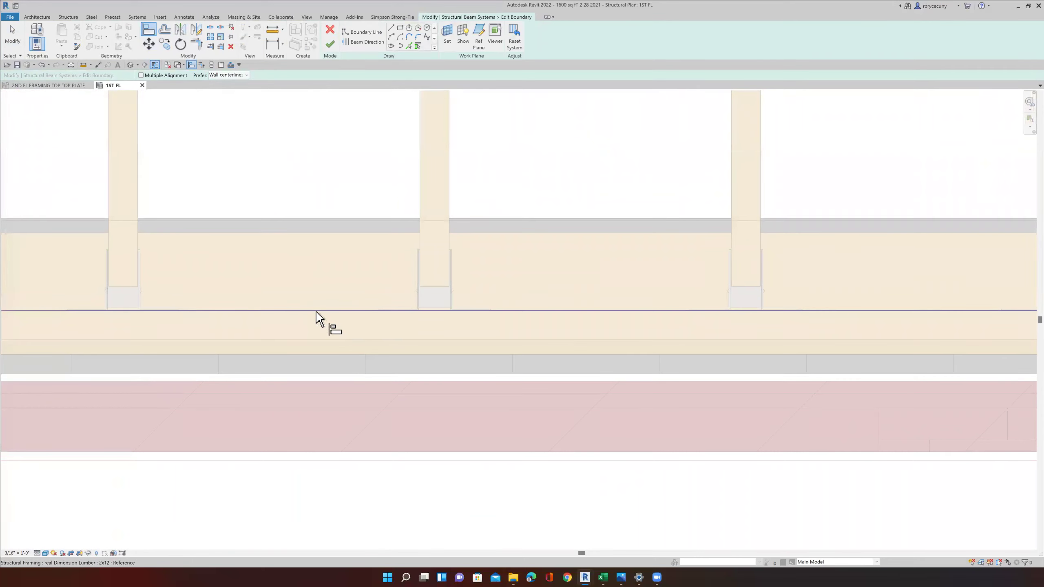
{"action": "scroll", "coordinate": [320, 345], "scroll_direction": "down", "scroll_amount": 4}
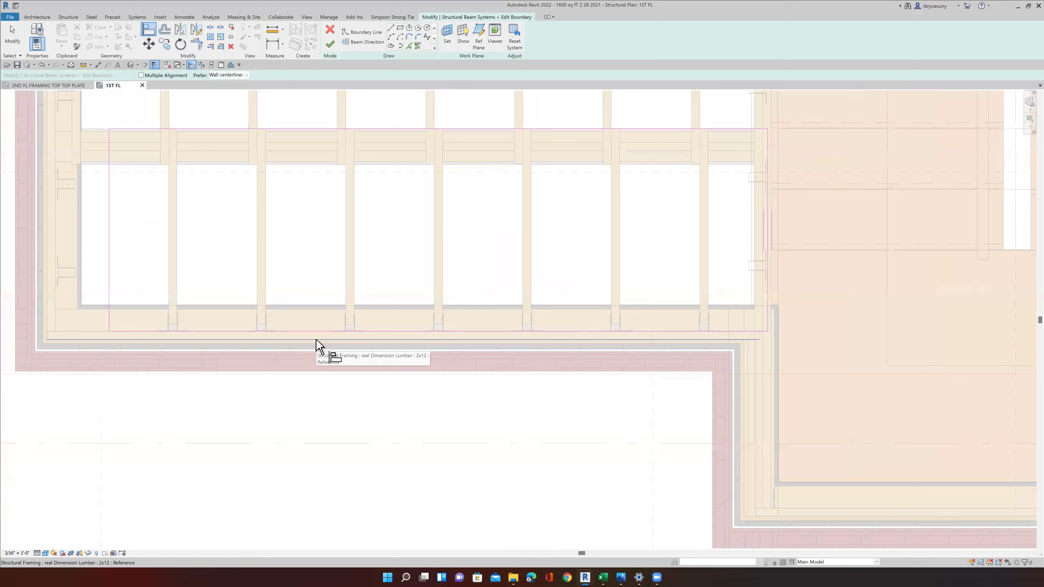
{"action": "middle_click_drag", "start_coordinate": [268, 403], "coordinate": [397, 407]}
{"action": "scroll", "coordinate": [391, 404], "scroll_direction": "down", "scroll_amount": 3}
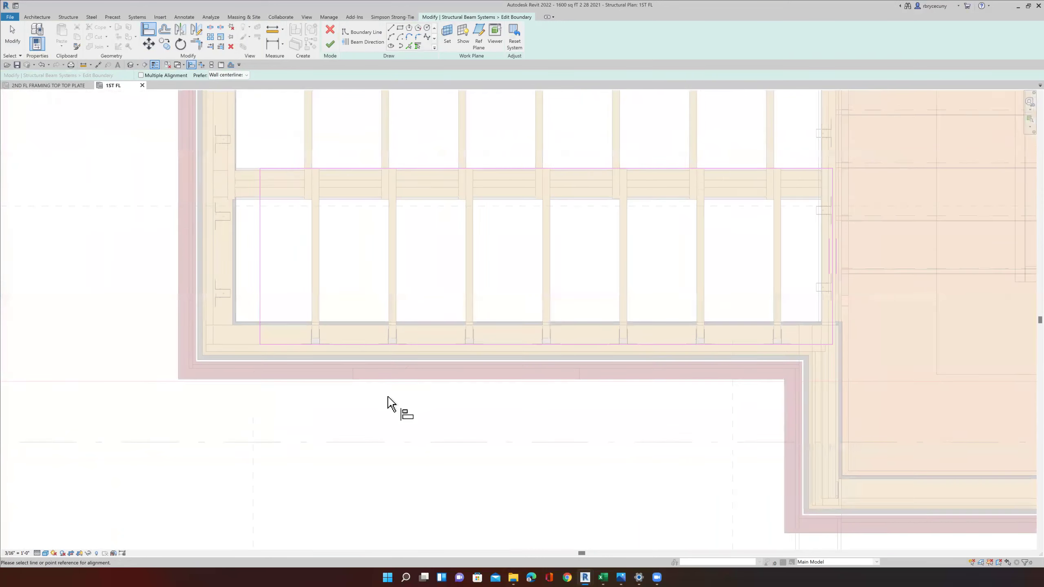
{"action": "scroll", "coordinate": [391, 405], "scroll_direction": "down", "scroll_amount": 5}
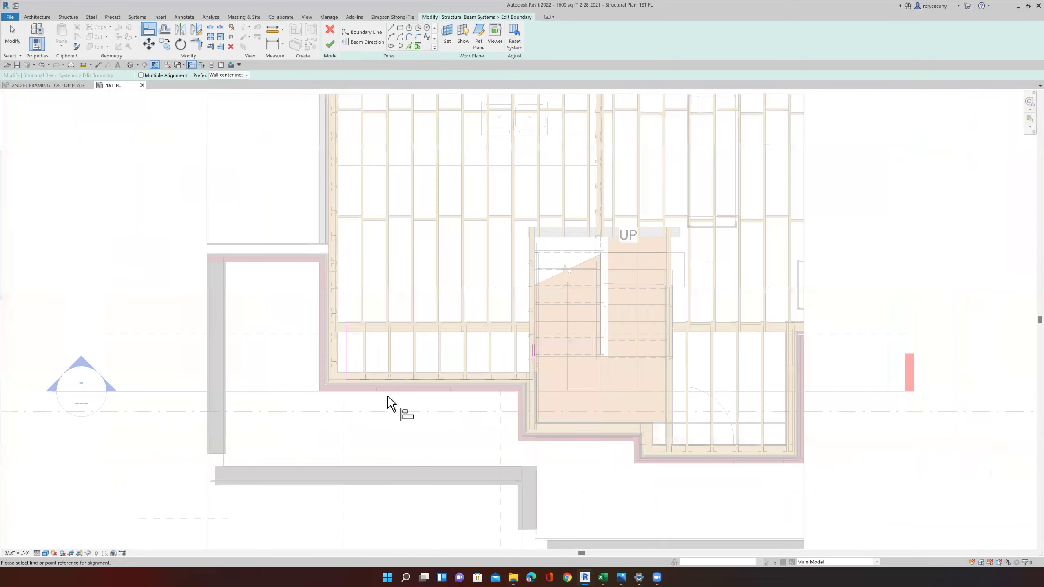
{"action": "scroll", "coordinate": [391, 404], "scroll_direction": "up", "scroll_amount": 7}
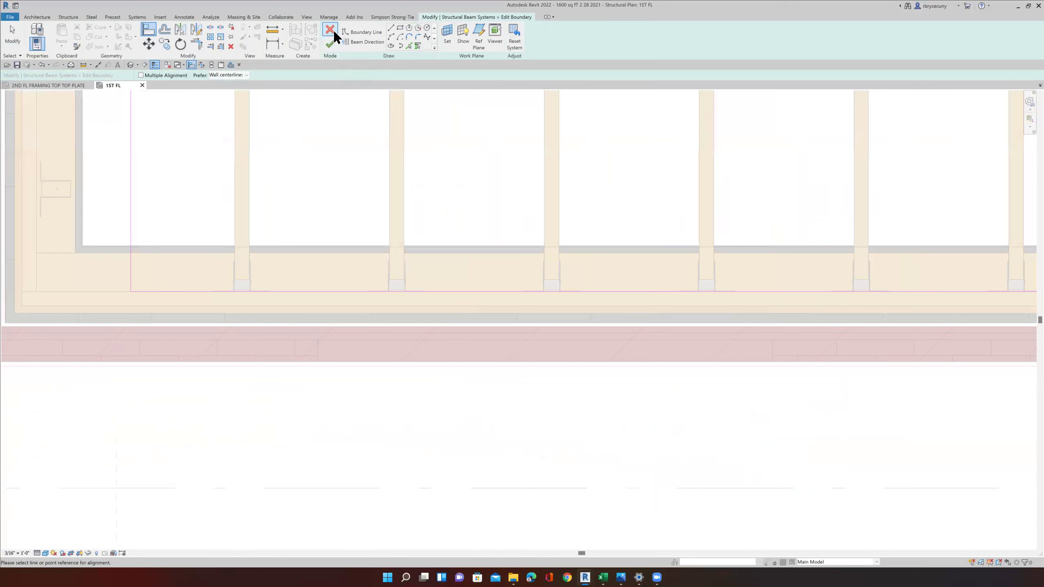
{"action": "left_click", "coordinate": [330, 30]}
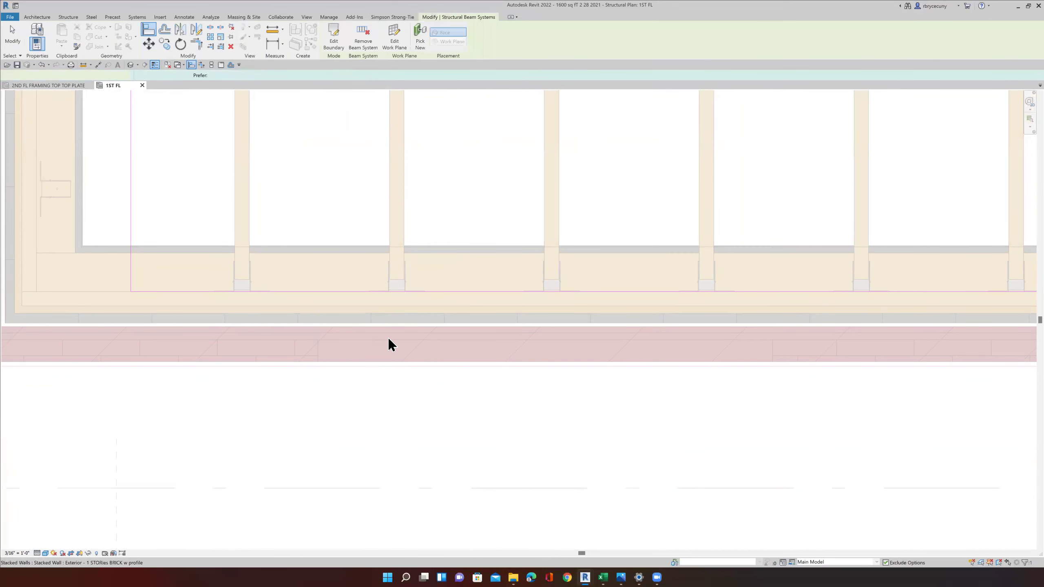
Step: Examine the HUS210 hangers and joist ends where the bay beside the stairs meets the rim joist
{"action": "scroll", "coordinate": [389, 337], "scroll_direction": "down", "scroll_amount": 3}
{"action": "scroll", "coordinate": [390, 341], "scroll_direction": "up", "scroll_amount": 6}
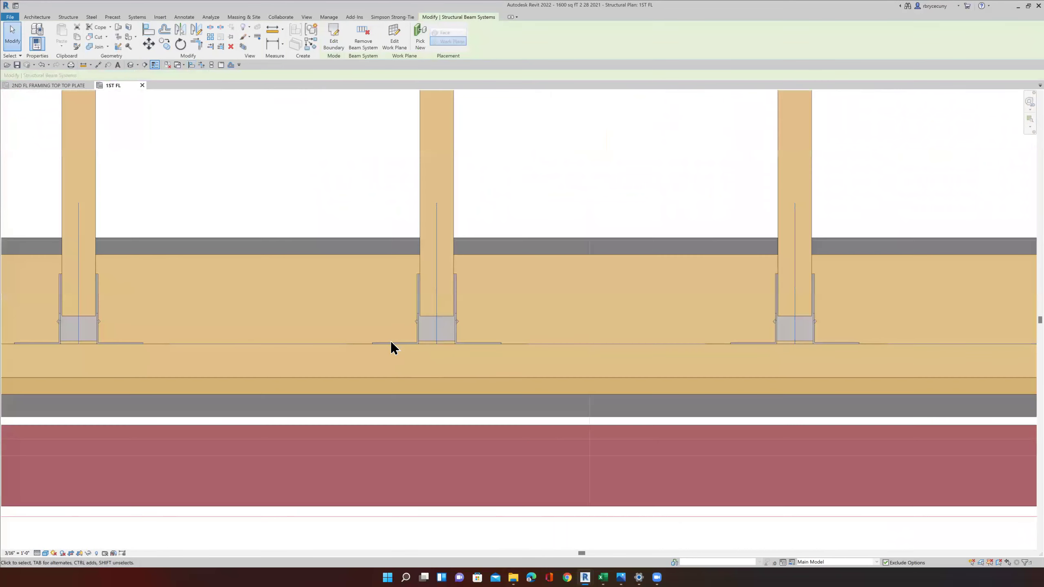
{"action": "scroll", "coordinate": [449, 319], "scroll_direction": "down", "scroll_amount": 3}
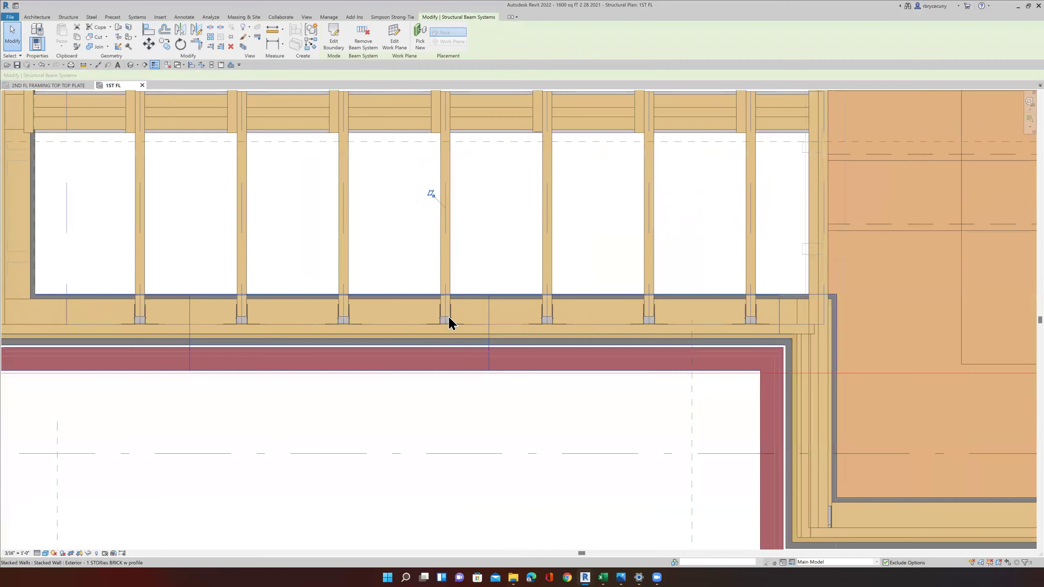
{"action": "scroll", "coordinate": [449, 319], "scroll_direction": "up", "scroll_amount": 3}
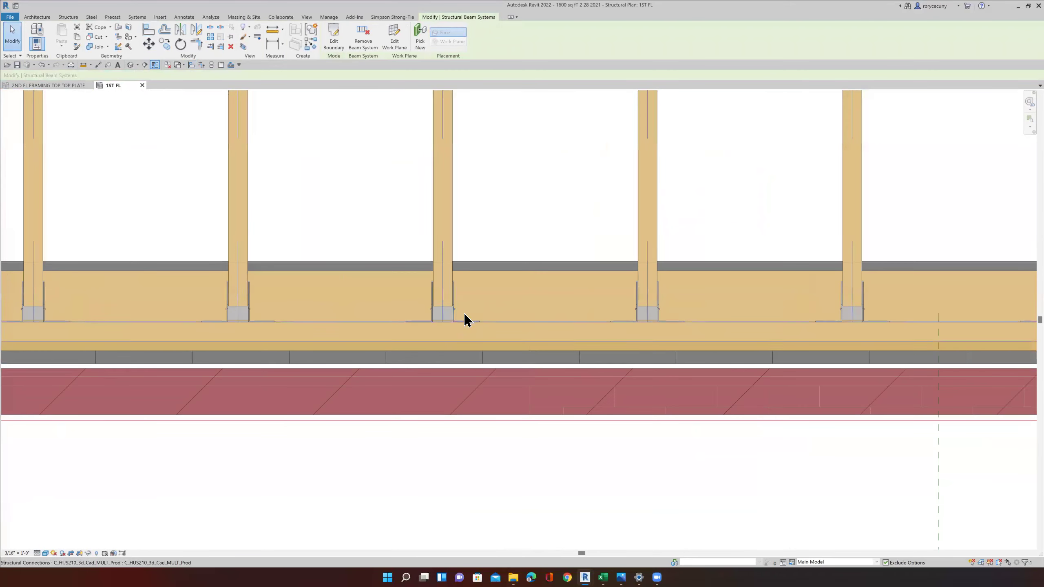
{"action": "scroll", "coordinate": [438, 321], "scroll_direction": "up", "scroll_amount": 3}
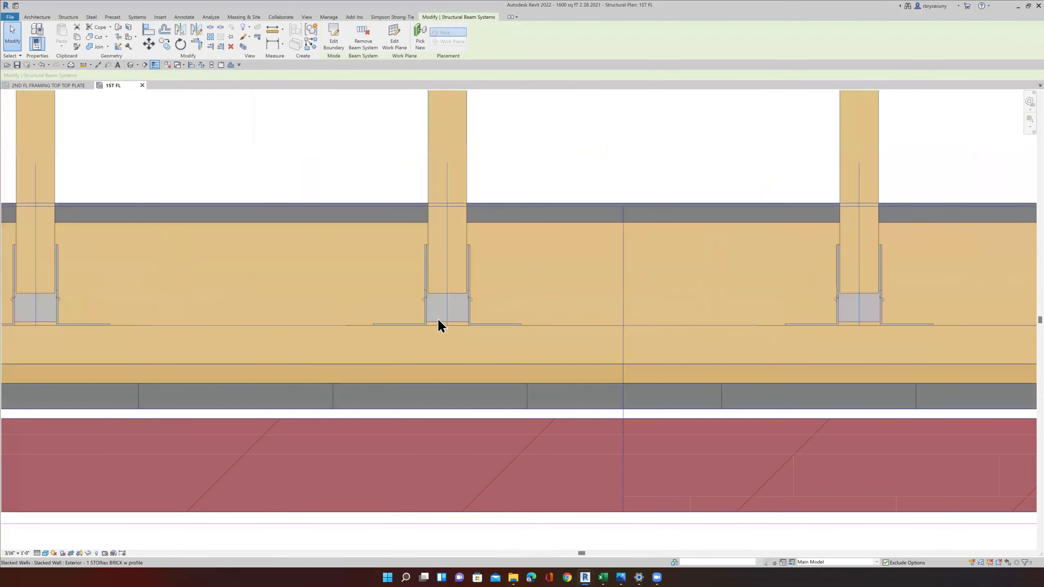
{"action": "scroll", "coordinate": [438, 321], "scroll_direction": "down", "scroll_amount": 5}
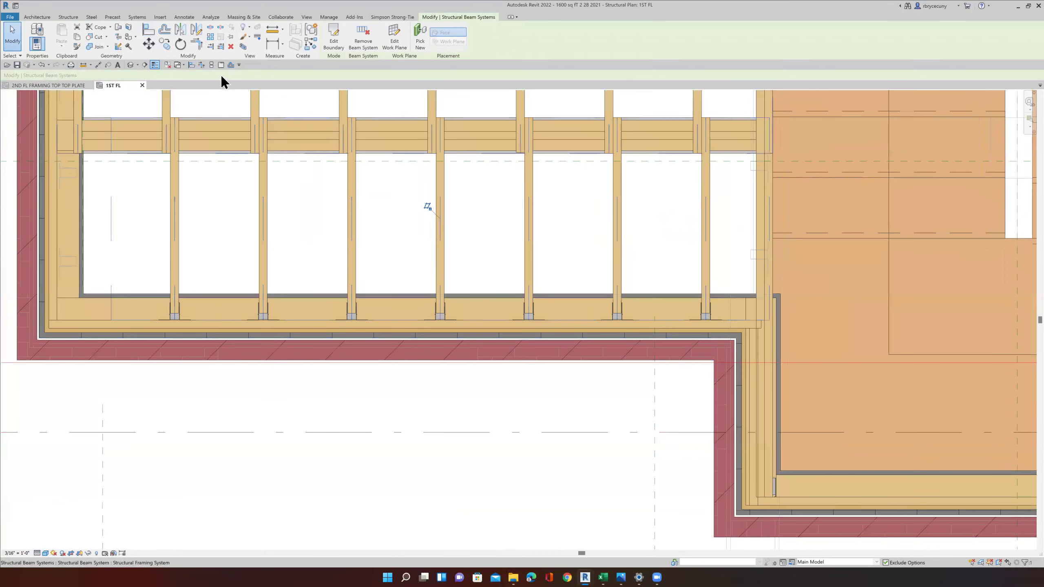
Step: Extend the crop region's right, left and upper edges to include the whole house's floor framing
{"action": "scroll", "coordinate": [322, 296], "scroll_direction": "down", "scroll_amount": 8}
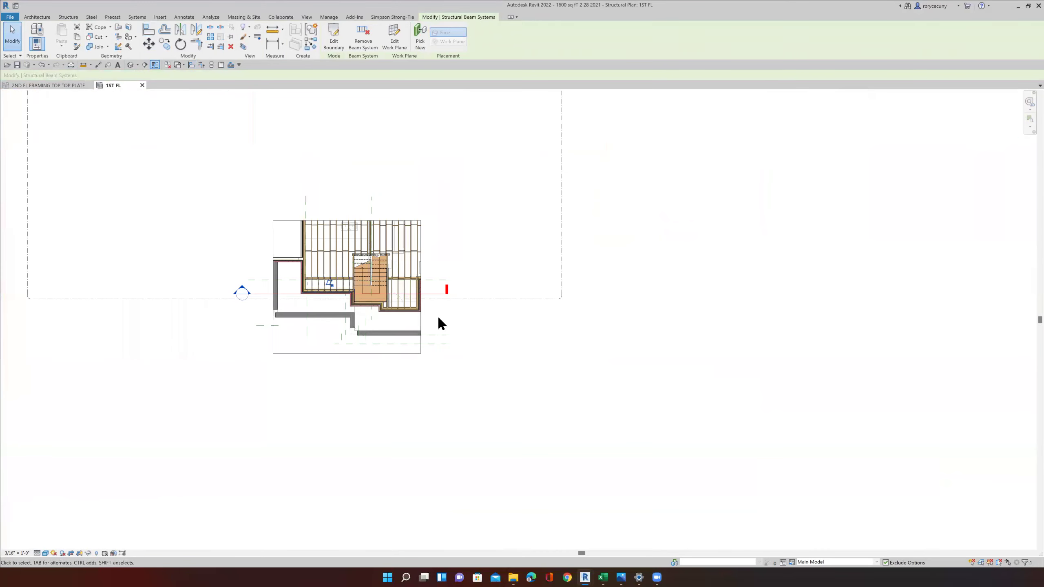
{"action": "left_click", "coordinate": [416, 350]}
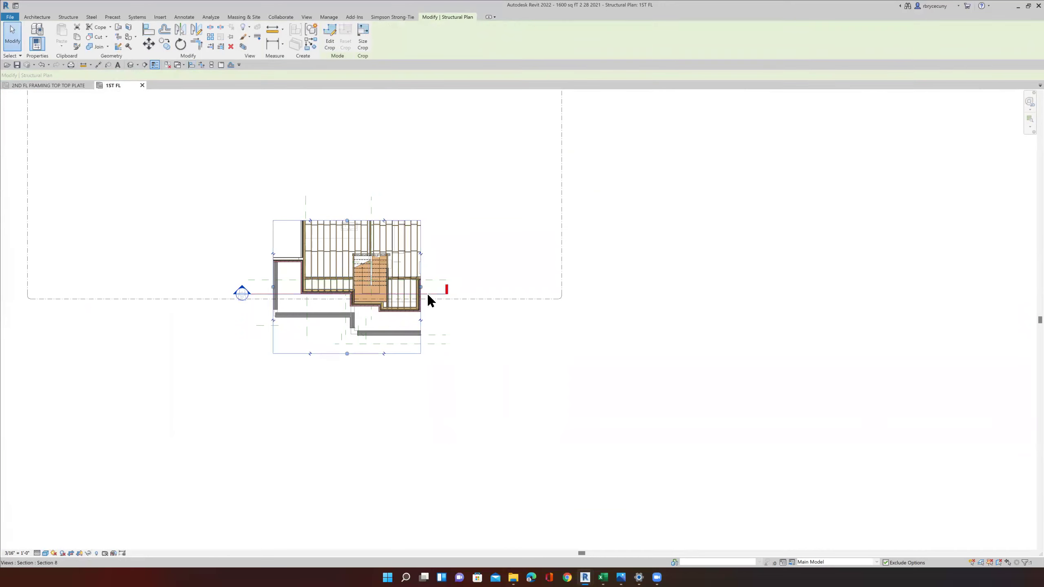
{"action": "left_click_drag", "start_coordinate": [421, 287], "coordinate": [512, 287]}
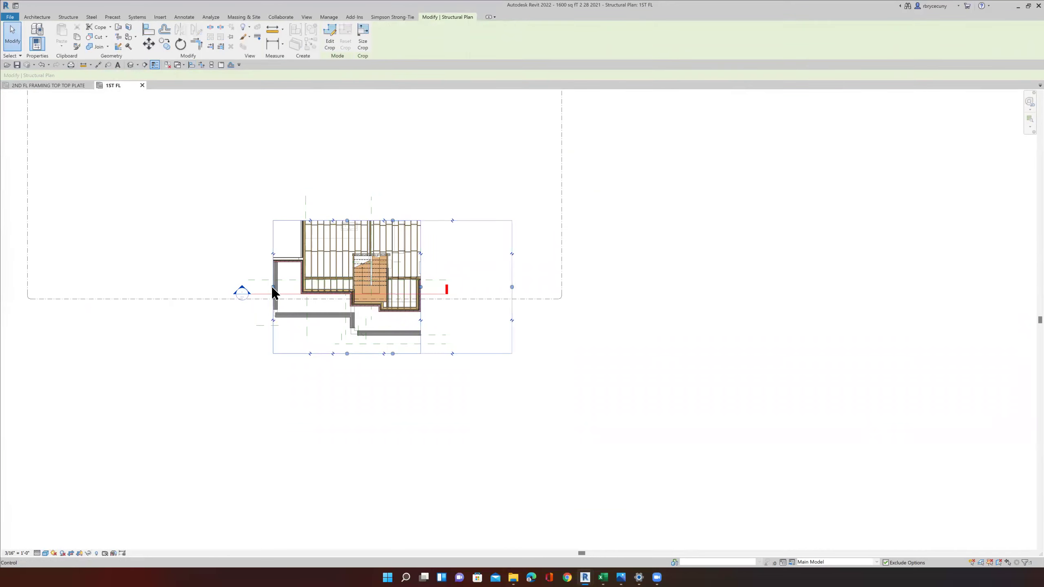
{"action": "left_click_drag", "start_coordinate": [273, 288], "coordinate": [198, 284]}
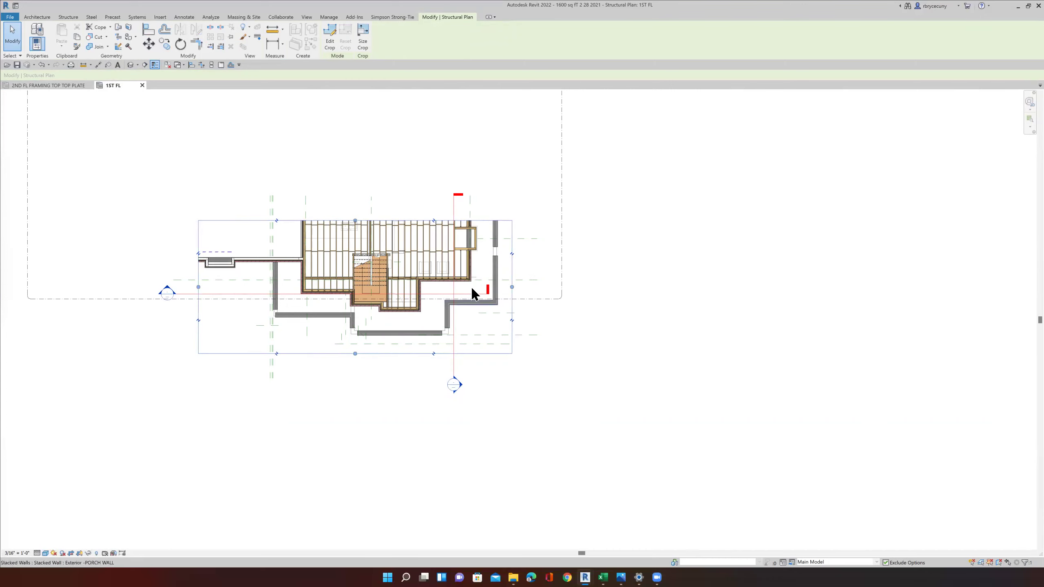
{"action": "left_click_drag", "start_coordinate": [356, 221], "coordinate": [346, 125]}
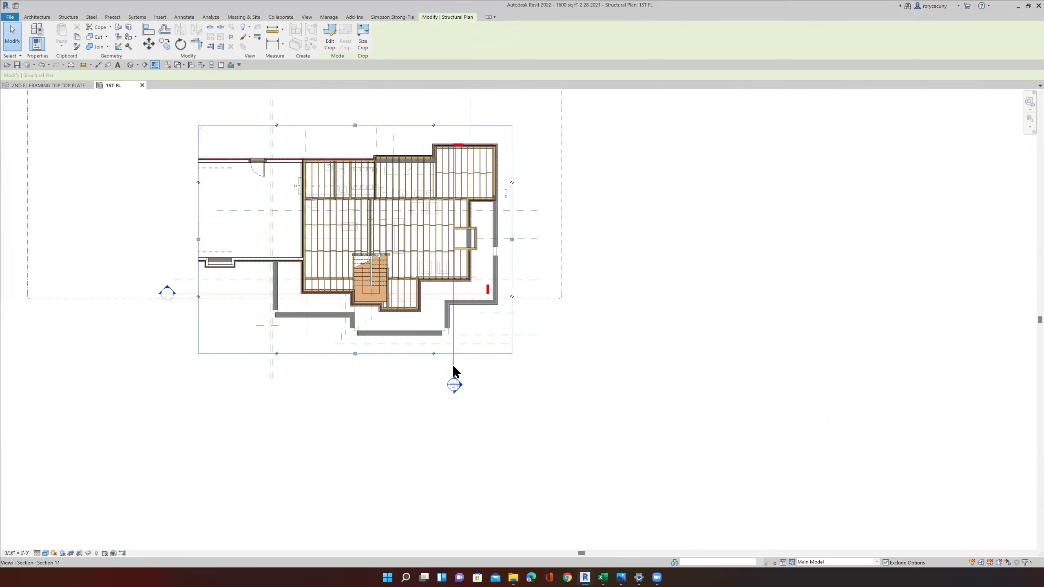
Step: Move the Section 11 line across the narrow joist bay left of the stairs and open its view at the joist's rim end
{"action": "left_click_drag", "start_coordinate": [452, 362], "coordinate": [320, 370]}
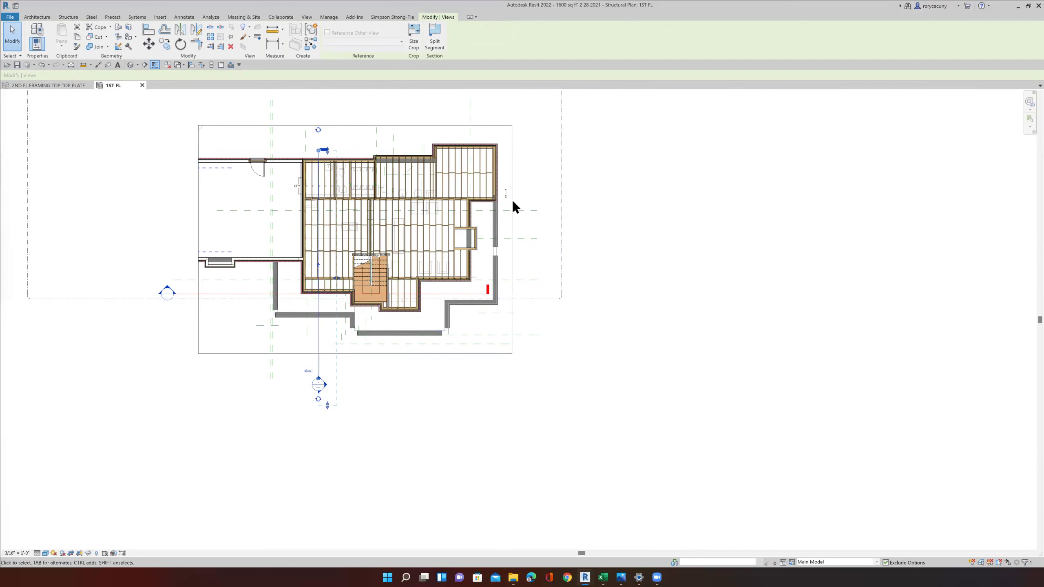
{"action": "right_click", "coordinate": [318, 337]}
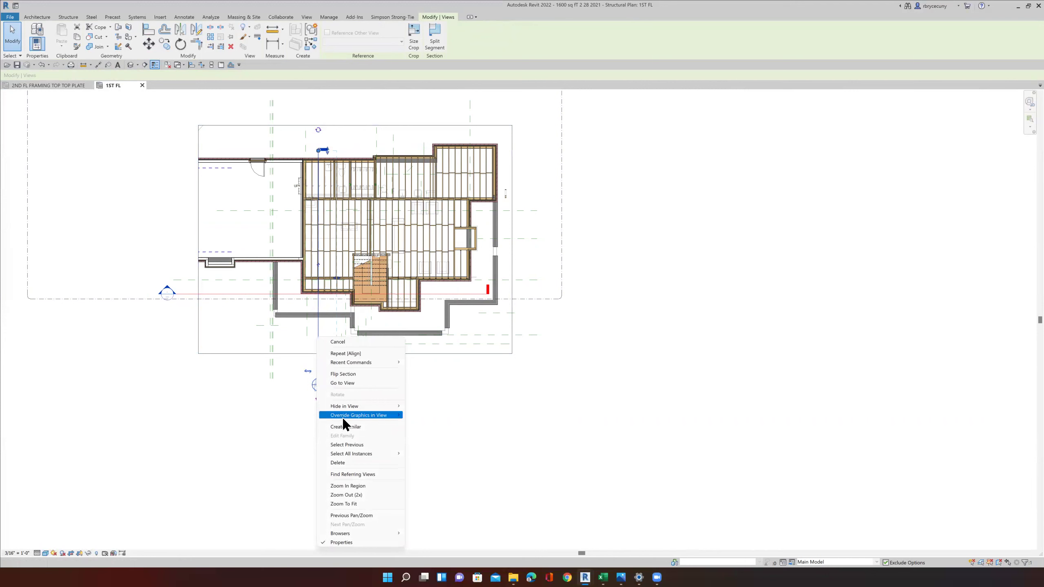
{"action": "left_click", "coordinate": [344, 384]}
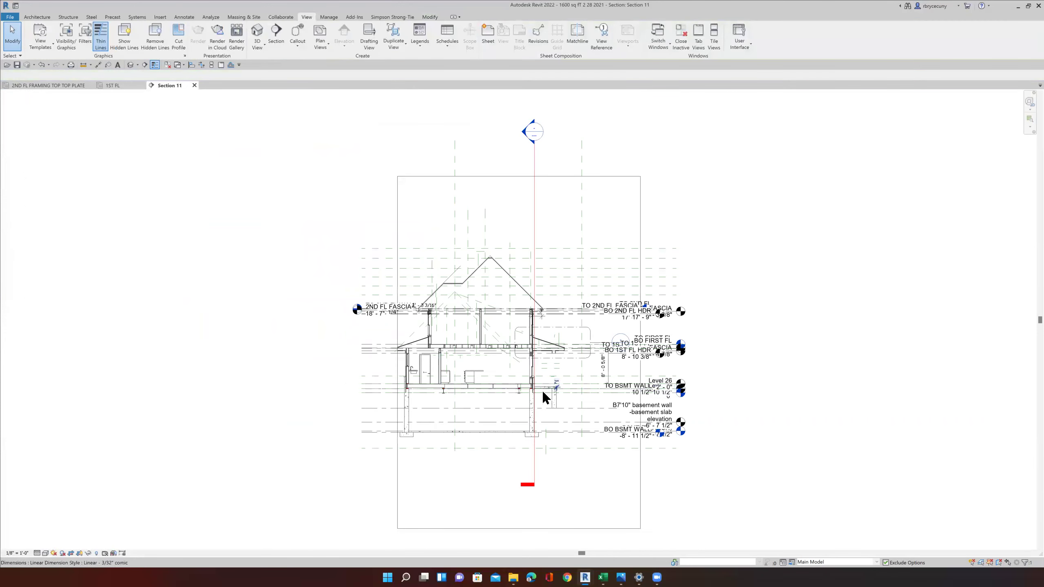
{"action": "scroll", "coordinate": [530, 390], "scroll_direction": "up", "scroll_amount": 5}
{"action": "scroll", "coordinate": [469, 379], "scroll_direction": "up", "scroll_amount": 4}
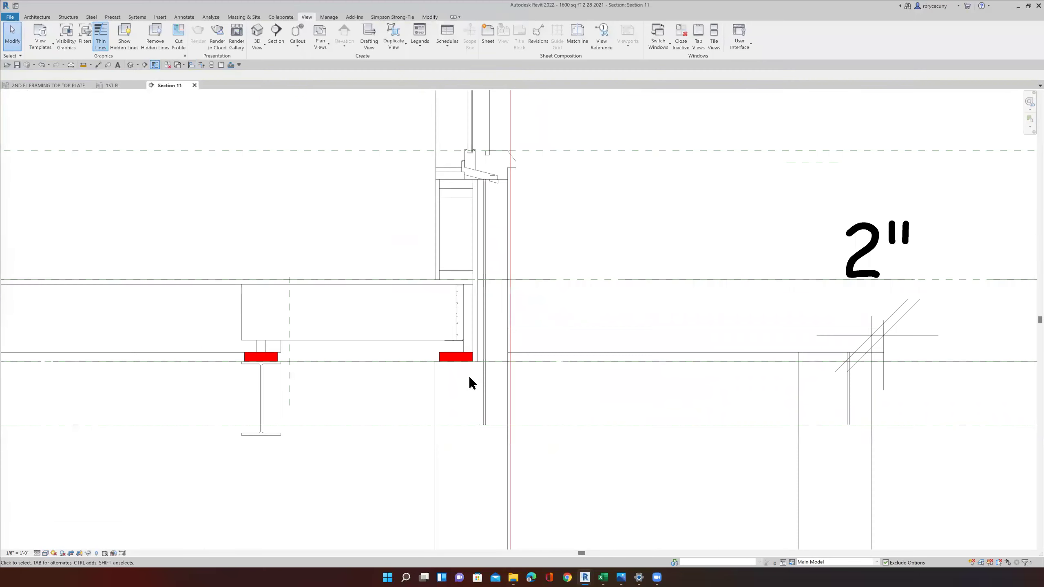
{"action": "scroll", "coordinate": [447, 331], "scroll_direction": "up", "scroll_amount": 4}
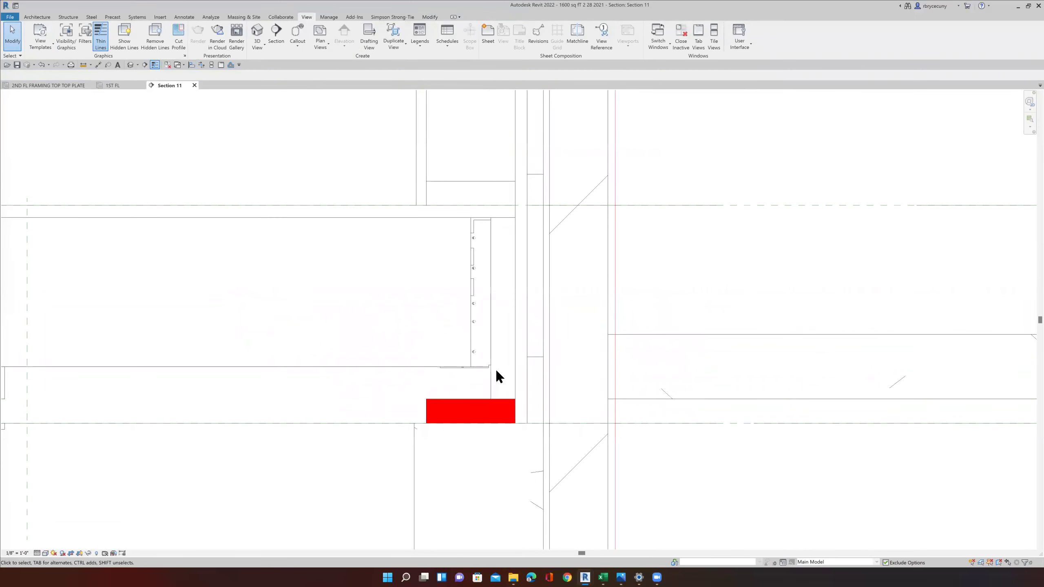
{"action": "scroll", "coordinate": [489, 385], "scroll_direction": "down", "scroll_amount": 5}
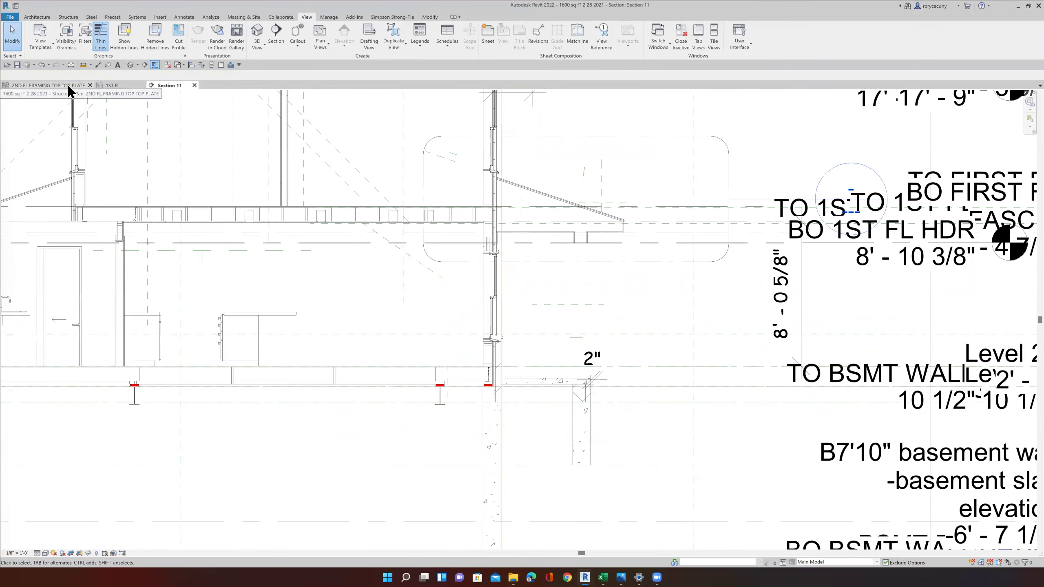
Step: Return to the 1ST FL plan and inspect the joist hangers along the narrow bay's exterior wall
{"action": "left_click", "coordinate": [110, 86]}
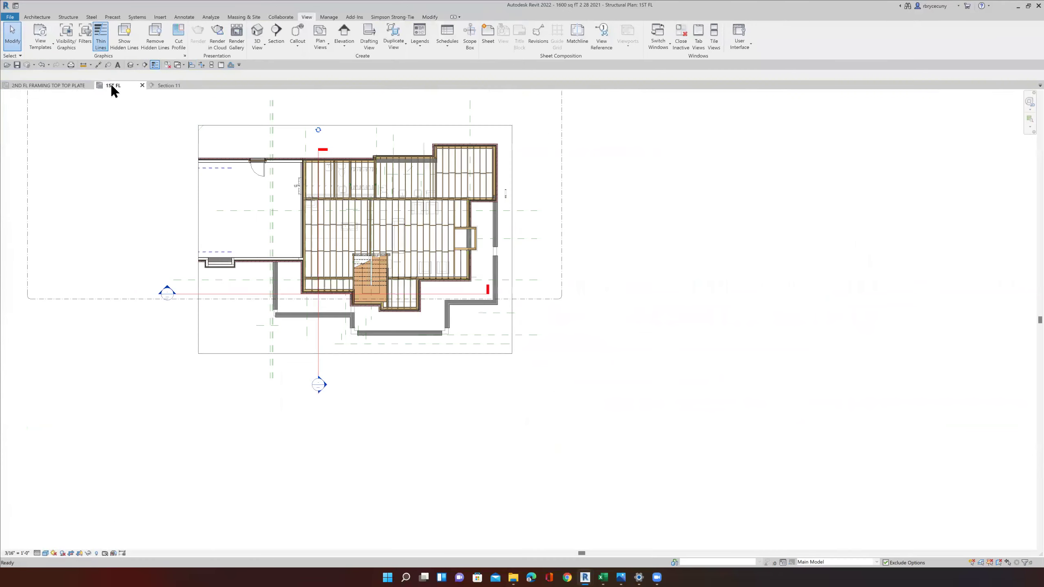
{"action": "scroll", "coordinate": [322, 295], "scroll_direction": "up", "scroll_amount": 5}
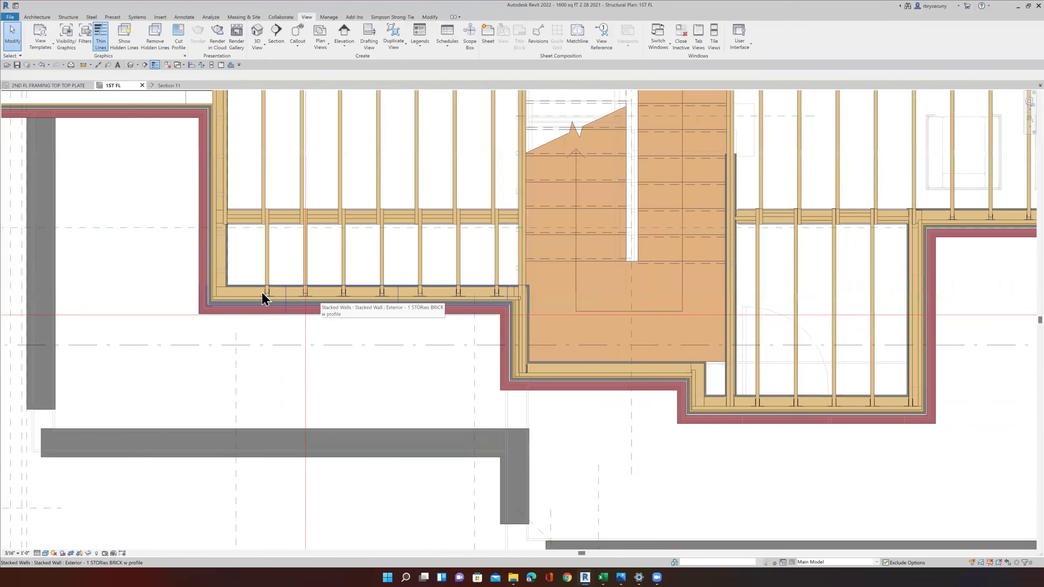
{"action": "scroll", "coordinate": [258, 292], "scroll_direction": "up", "scroll_amount": 3}
{"action": "middle_click_drag", "start_coordinate": [269, 308], "coordinate": [490, 283]}
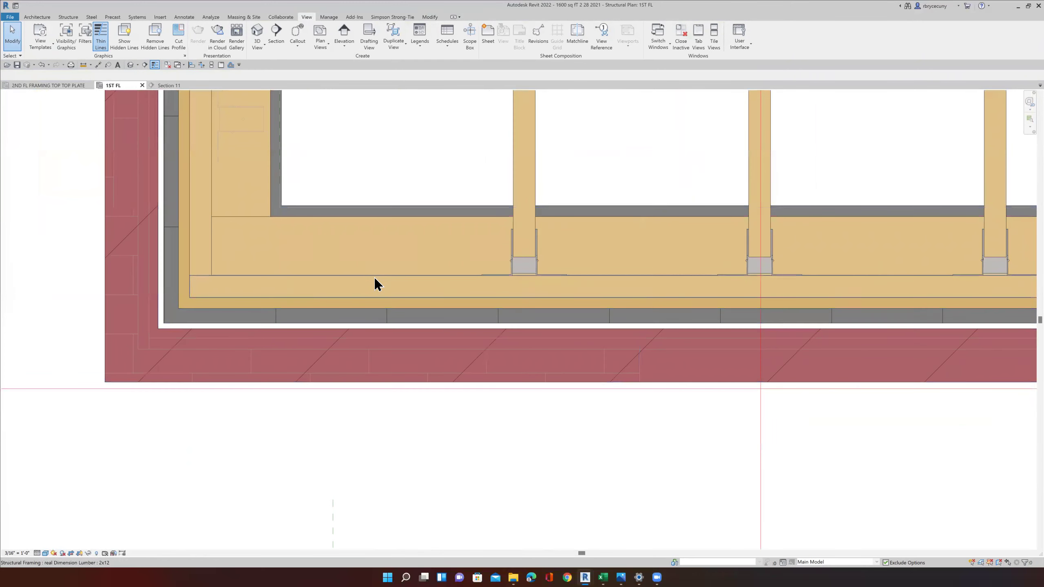
{"action": "scroll", "coordinate": [376, 282], "scroll_direction": "down", "scroll_amount": 3}
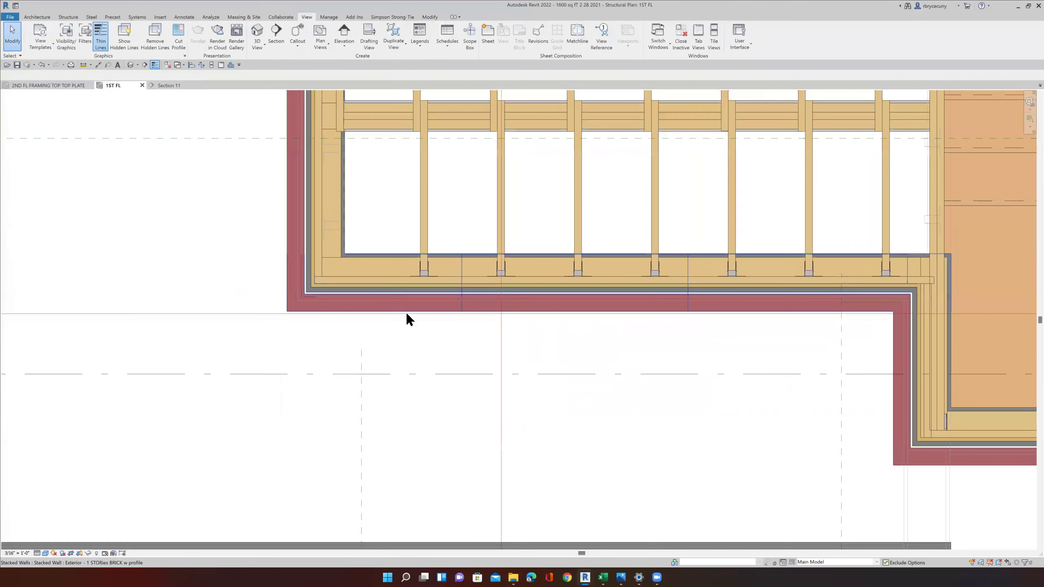
Step: Open the Section 11 view from its plan line and inspect the rim joist and the HUS210 hanger at the joist end
{"action": "right_click", "coordinate": [501, 395]}
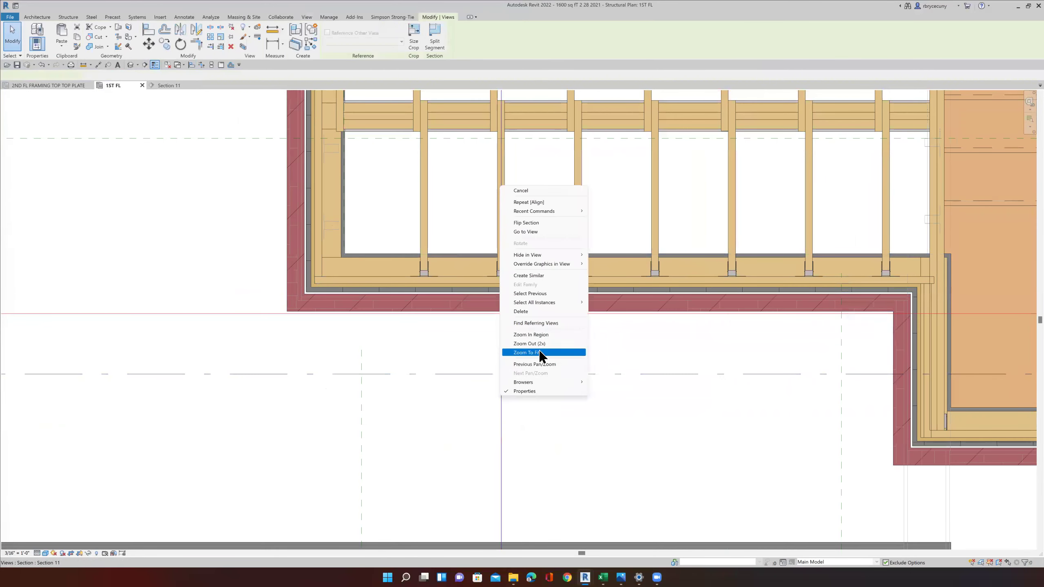
{"action": "left_click", "coordinate": [531, 232]}
{"action": "scroll", "coordinate": [485, 390], "scroll_direction": "up", "scroll_amount": 5}
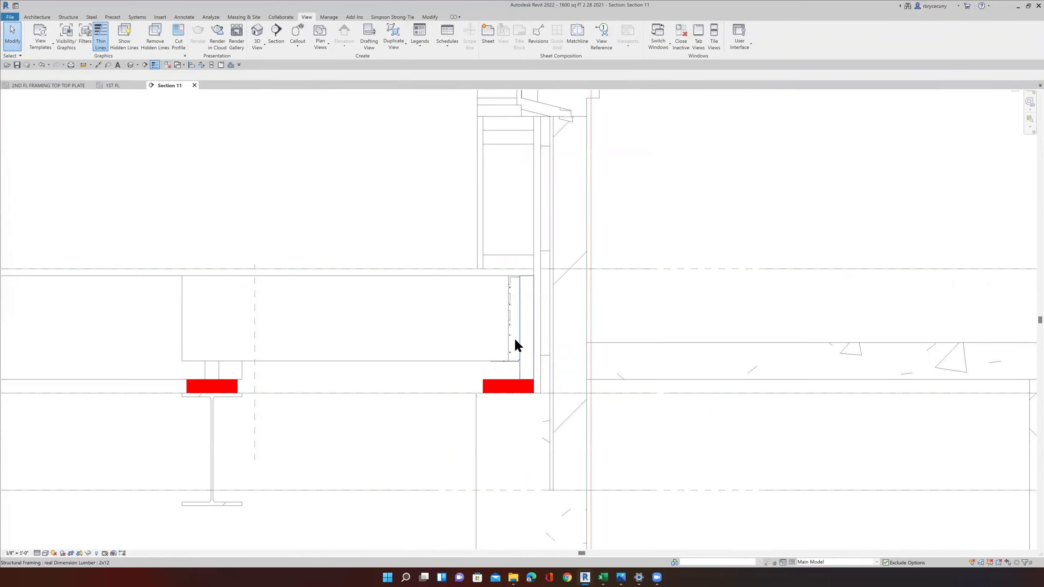
{"action": "left_click", "coordinate": [523, 378]}
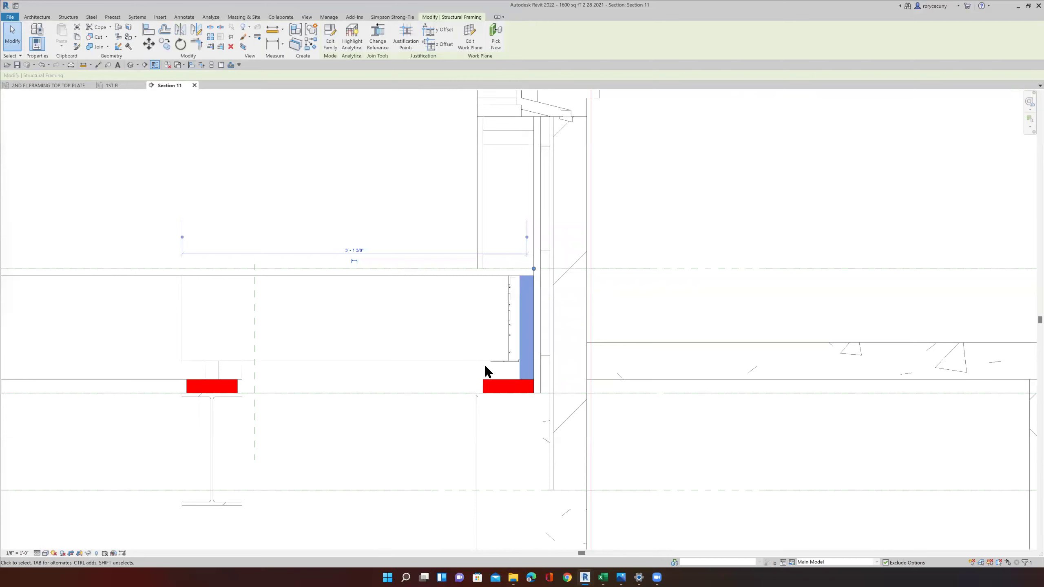
{"action": "left_click", "coordinate": [451, 279]}
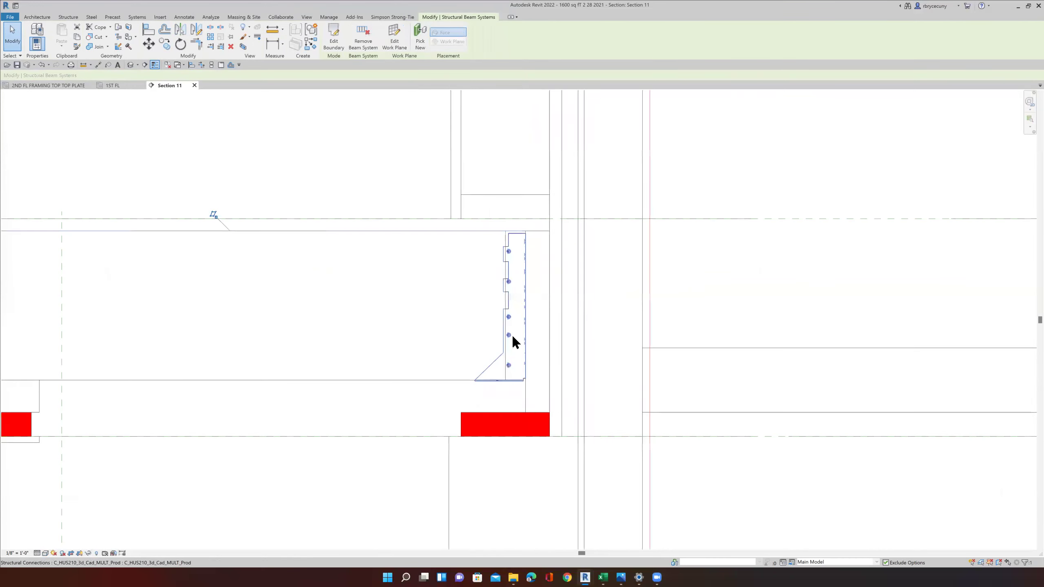
{"action": "scroll", "coordinate": [512, 335], "scroll_direction": "up", "scroll_amount": 2}
{"action": "scroll", "coordinate": [505, 259], "scroll_direction": "up", "scroll_amount": 3}
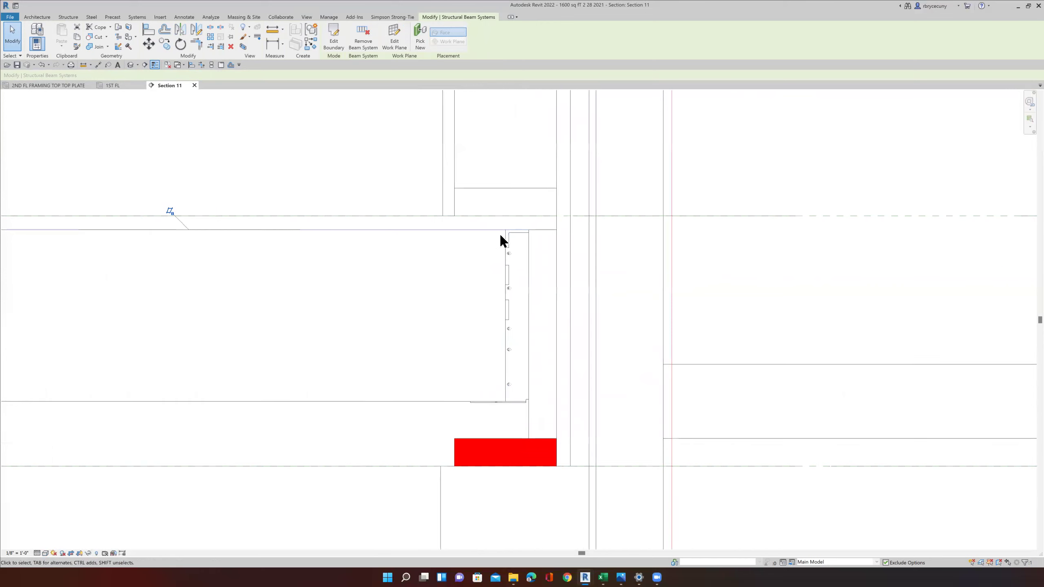
Step: Examine the joist from its beam end to its rim end, including the HUS210 hanger's upper and lower edges
{"action": "scroll", "coordinate": [452, 381], "scroll_direction": "down", "scroll_amount": 3}
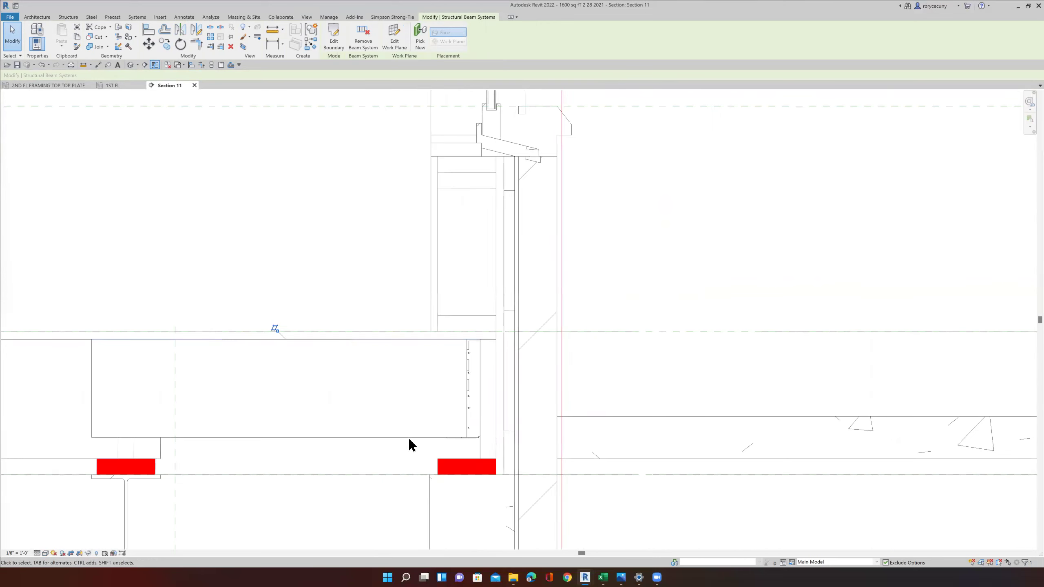
{"action": "scroll", "coordinate": [410, 440], "scroll_direction": "down", "scroll_amount": 2}
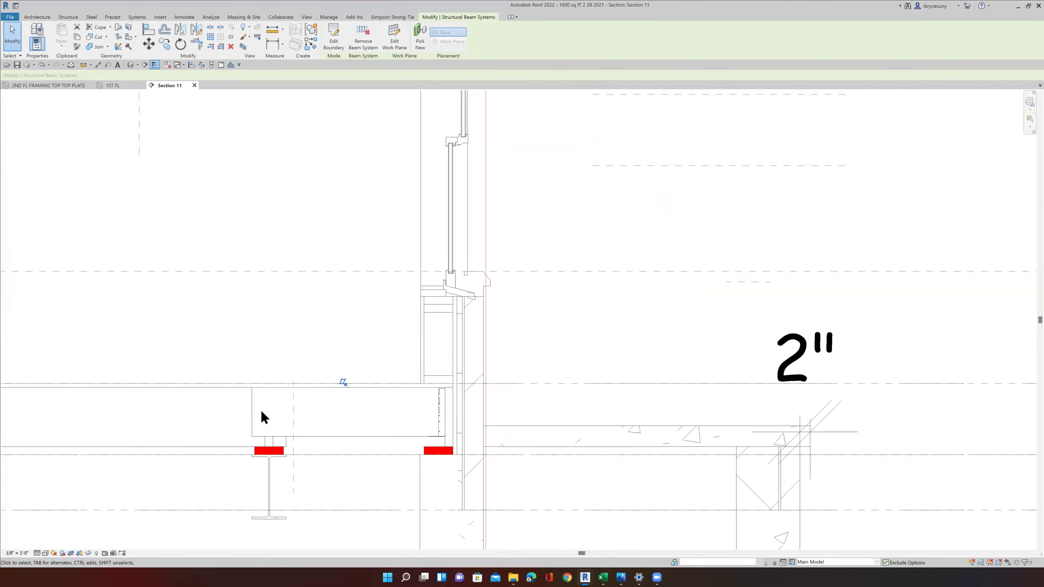
{"action": "key", "text": "Escape"}
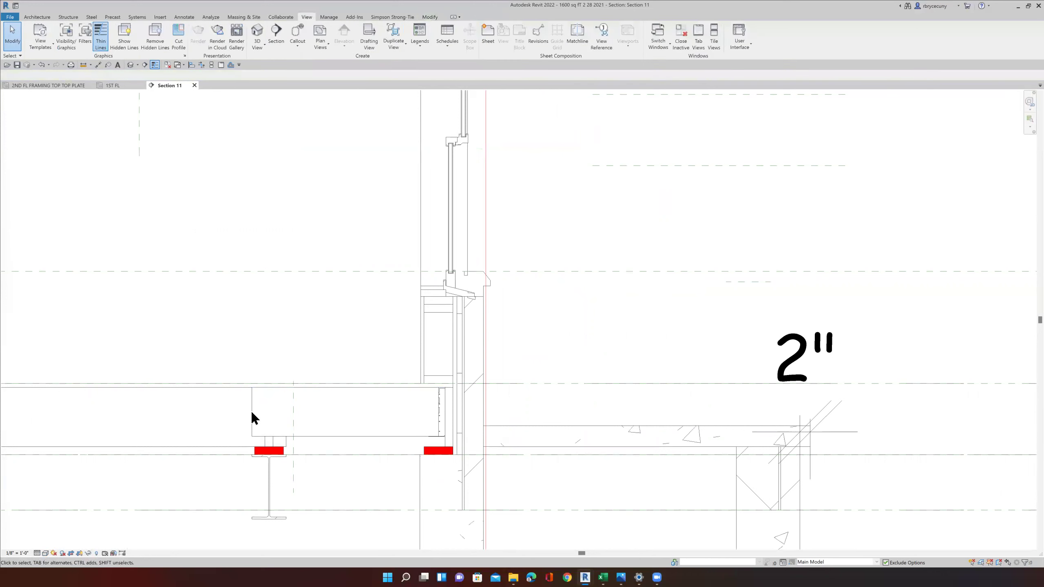
{"action": "scroll", "coordinate": [455, 406], "scroll_direction": "up", "scroll_amount": 1}
{"action": "scroll", "coordinate": [455, 406], "scroll_direction": "up", "scroll_amount": 2}
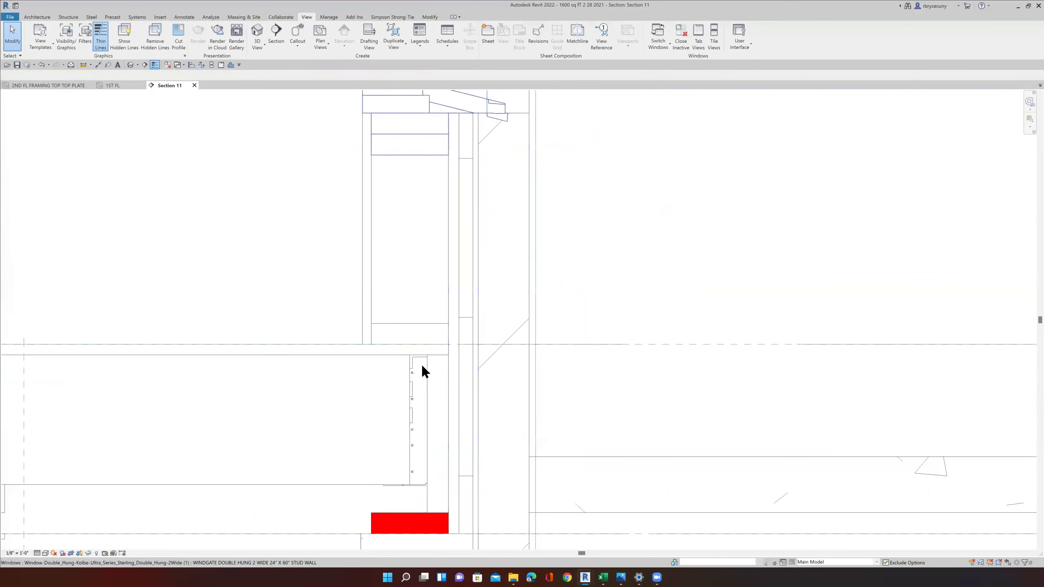
{"action": "scroll", "coordinate": [421, 364], "scroll_direction": "up", "scroll_amount": 2}
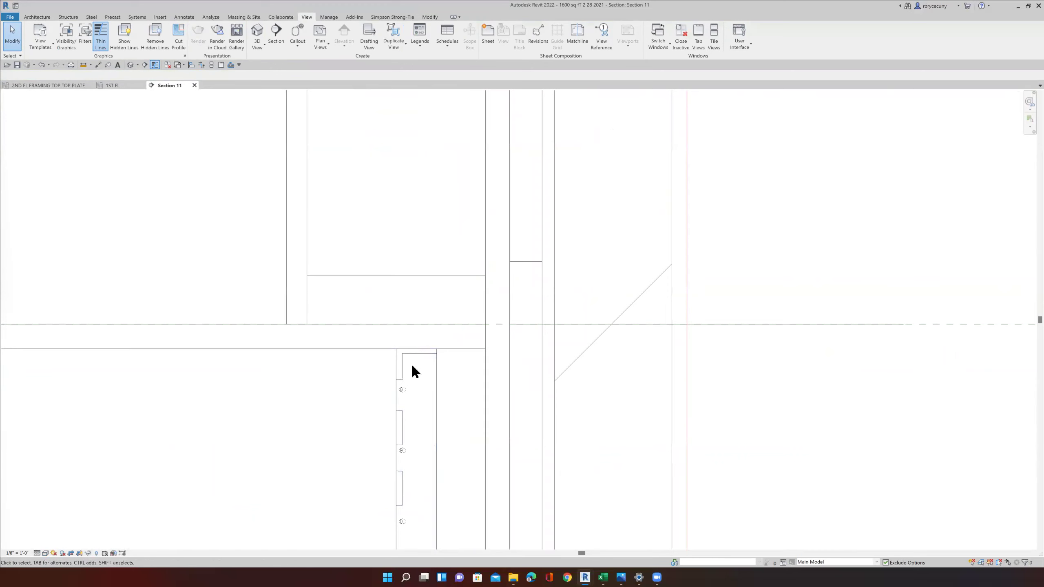
{"action": "scroll", "coordinate": [391, 406], "scroll_direction": "down", "scroll_amount": 2}
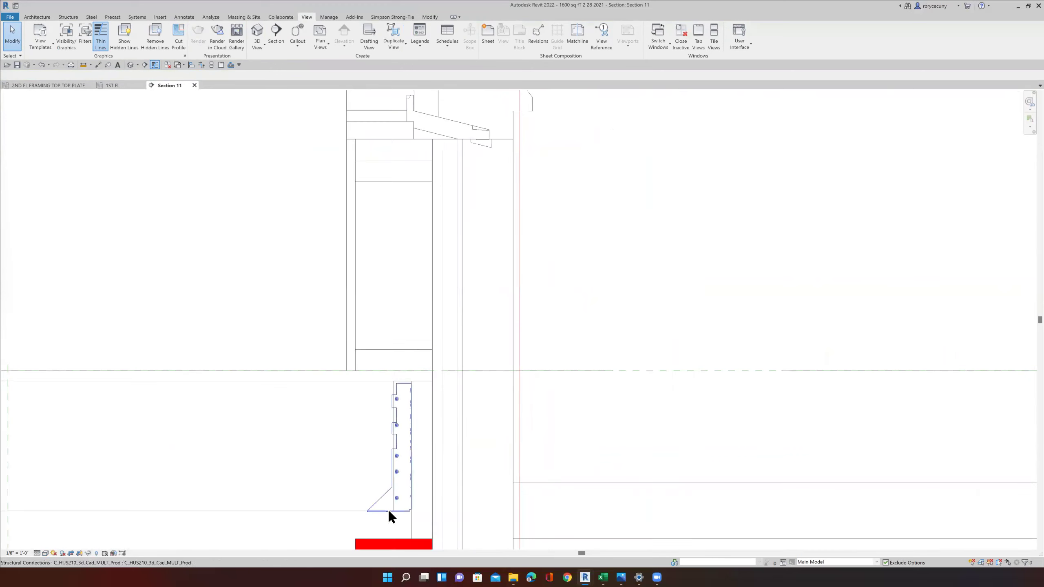
{"action": "scroll", "coordinate": [394, 485], "scroll_direction": "down", "scroll_amount": 4}
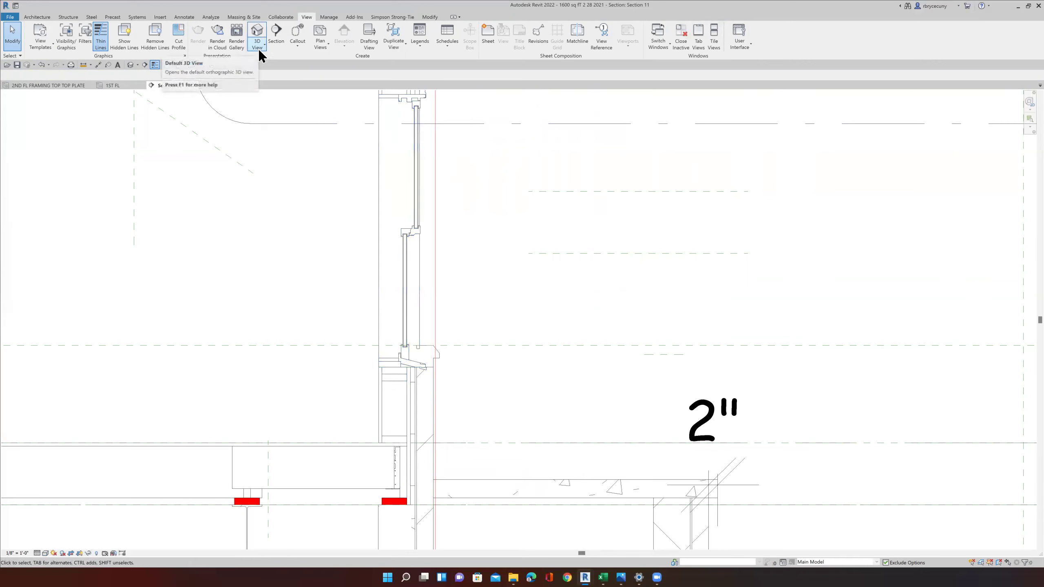
Step: Place a rectangular callout in Section 11 around the joist's hanger end, the sill plate and the exterior wall
{"action": "left_click", "coordinate": [297, 47]}
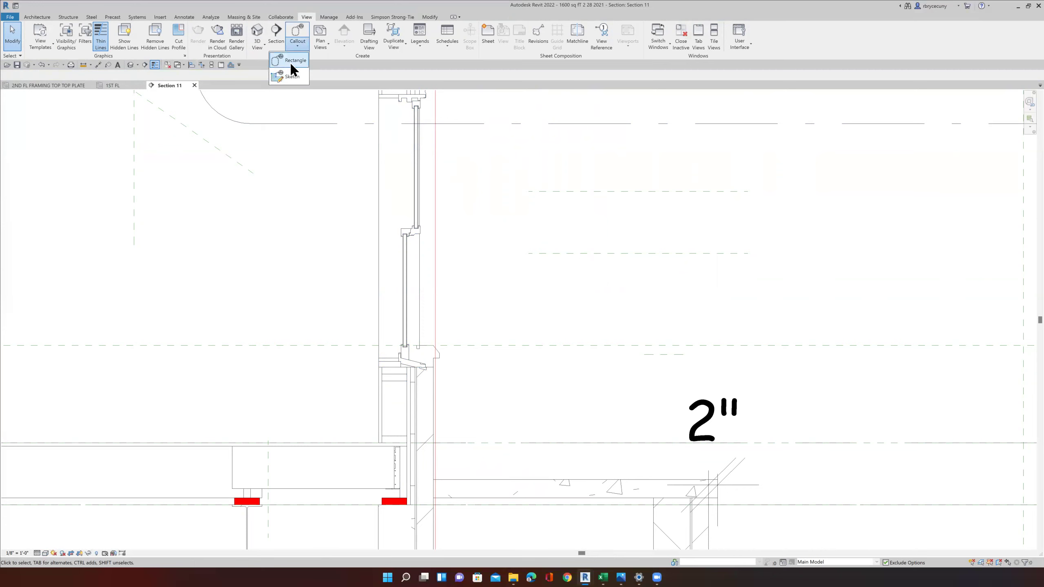
{"action": "left_click", "coordinate": [293, 61]}
{"action": "left_click", "coordinate": [464, 407]}
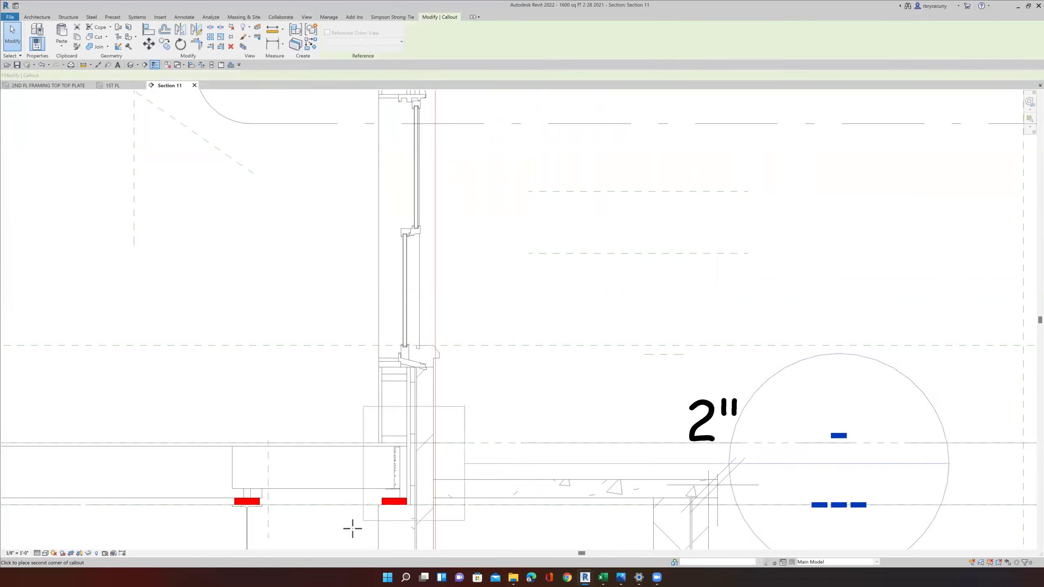
{"action": "left_click", "coordinate": [327, 537]}
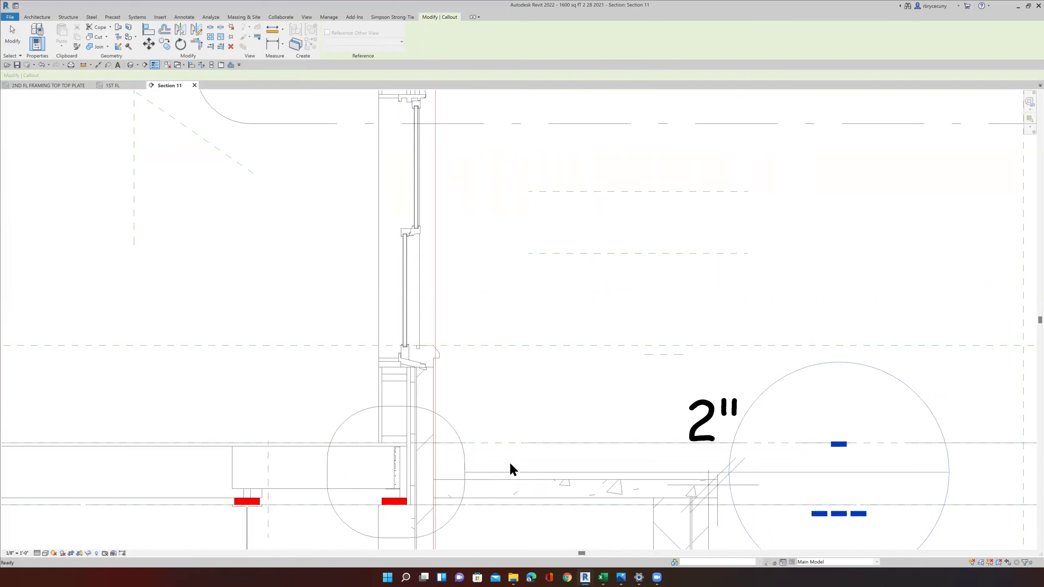
{"action": "key", "text": "Escape"}
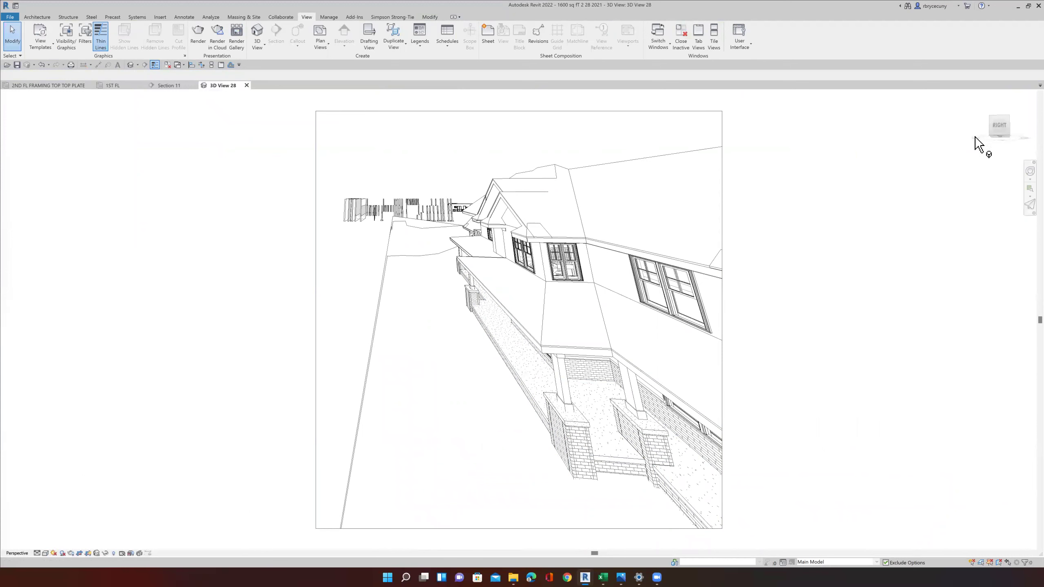
Step: Orient the perspective view 3D View 28 to Section 11 - Callout 2
{"action": "right_click", "coordinate": [999, 123]}
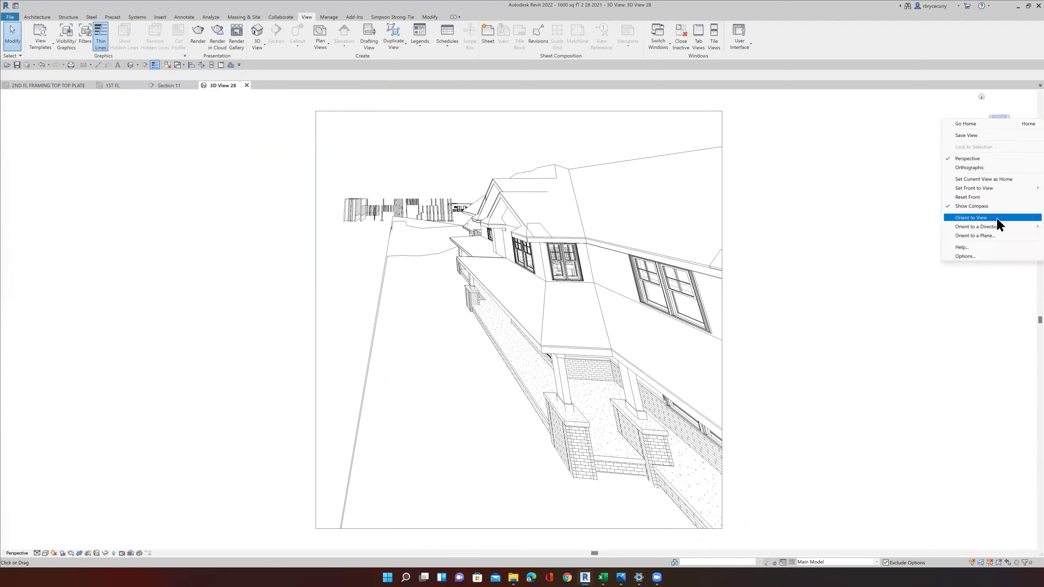
{"action": "mouse_move", "coordinate": [958, 217]}
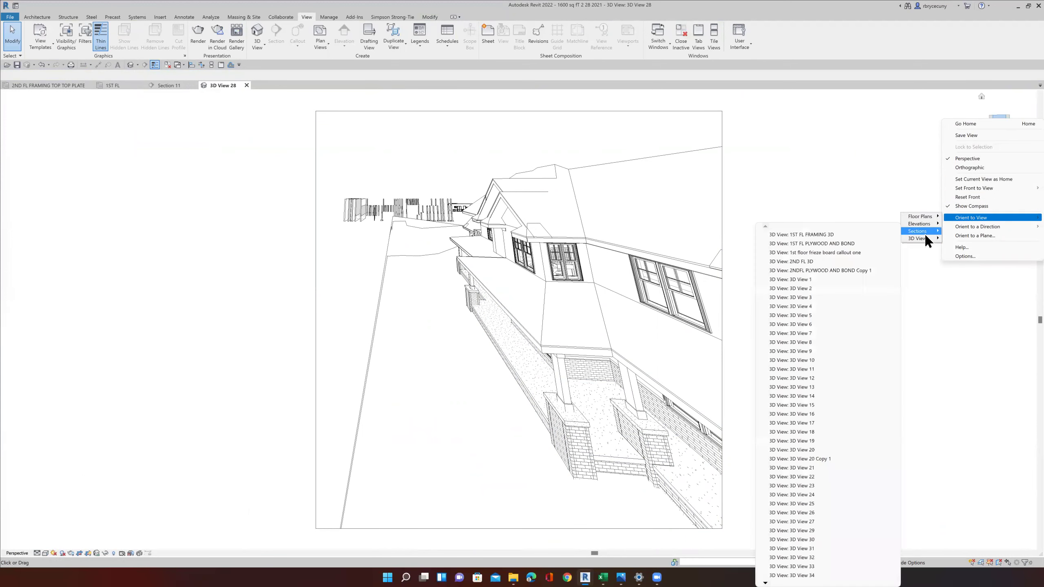
{"action": "mouse_move", "coordinate": [925, 233]}
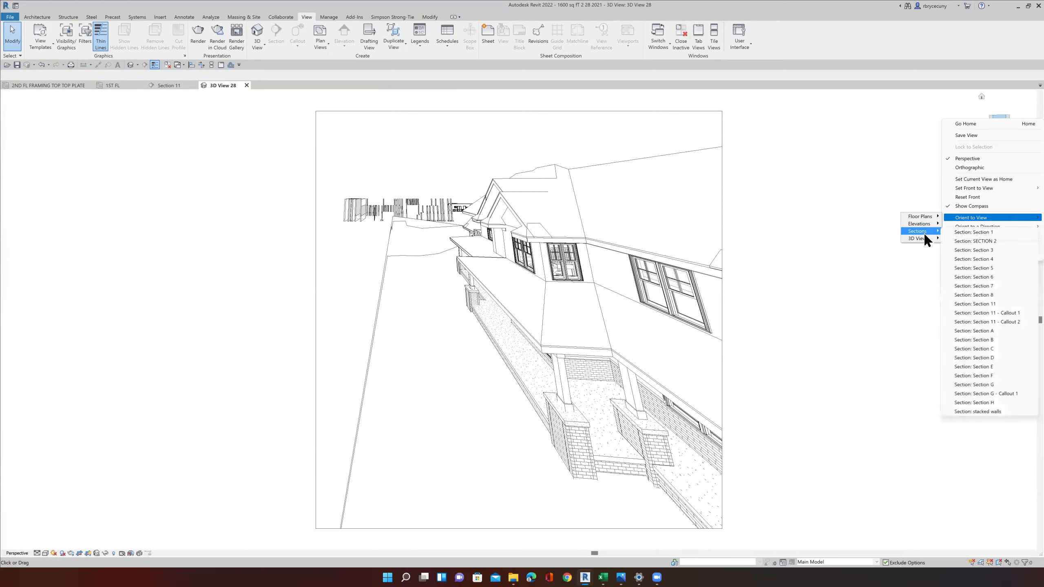
{"action": "left_click", "coordinate": [984, 322]}
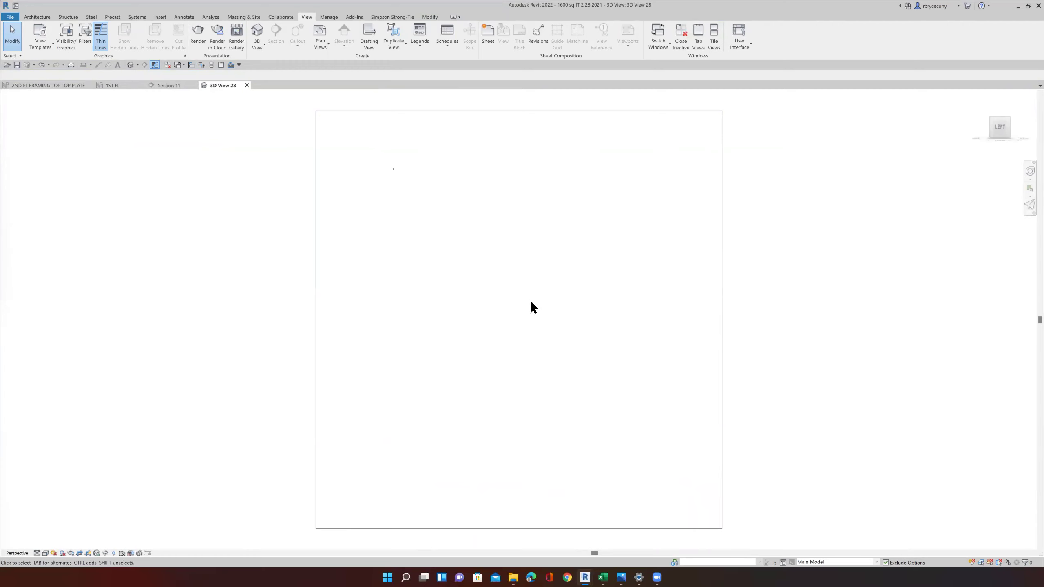
Step: Enlarge the 3D view's crop region by pulling its right, left, upper and lower edges outward
{"action": "scroll", "coordinate": [532, 305], "scroll_direction": "down", "scroll_amount": 3}
{"action": "scroll", "coordinate": [539, 313], "scroll_direction": "up", "scroll_amount": 4}
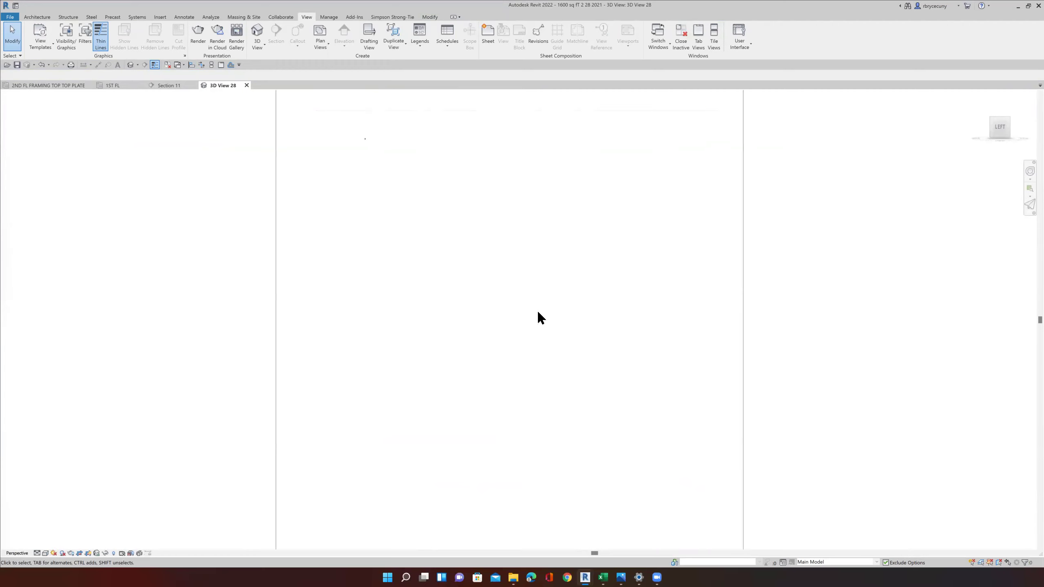
{"action": "scroll", "coordinate": [539, 313], "scroll_direction": "down", "scroll_amount": 3}
{"action": "left_click", "coordinate": [627, 348]}
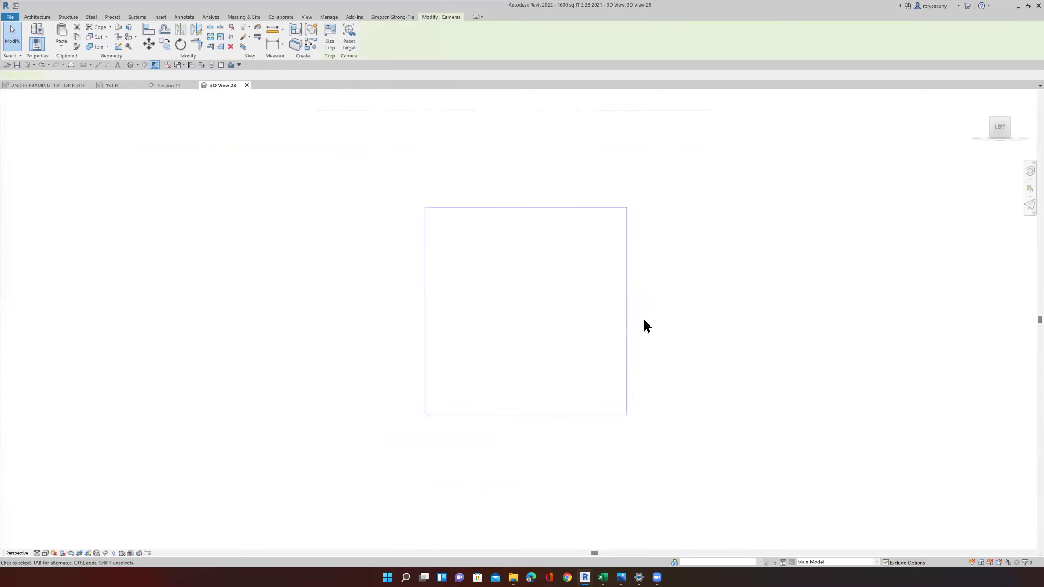
{"action": "left_click_drag", "start_coordinate": [627, 311], "coordinate": [792, 311]}
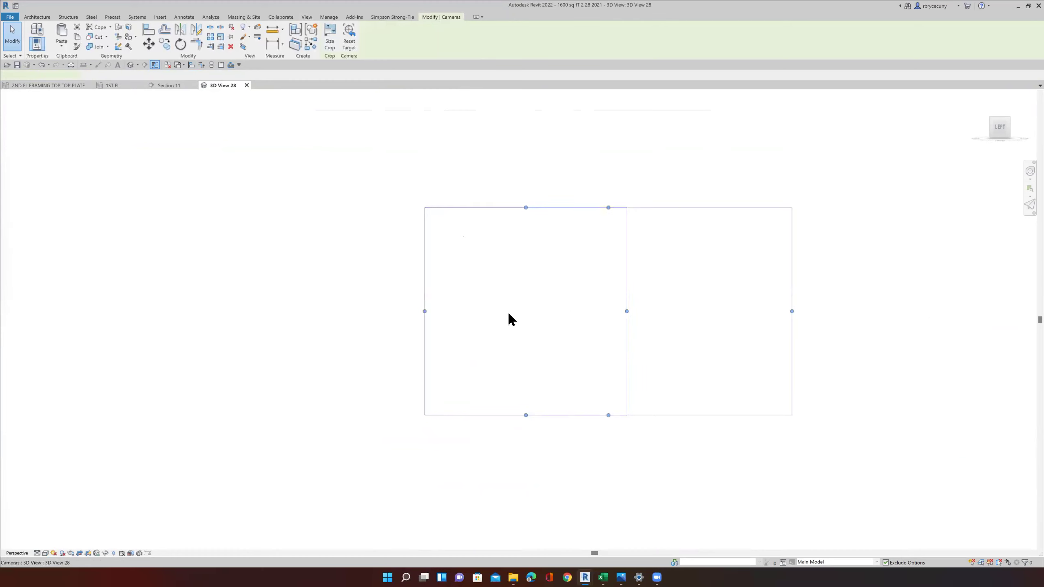
{"action": "left_click_drag", "start_coordinate": [424, 311], "coordinate": [233, 312]}
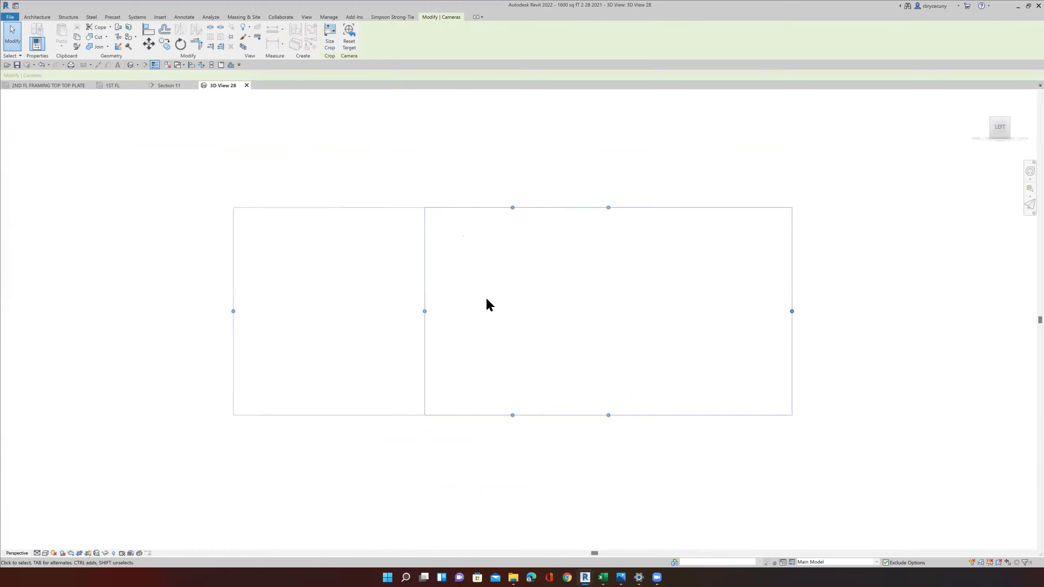
{"action": "scroll", "coordinate": [487, 303], "scroll_direction": "down", "scroll_amount": 3}
{"action": "left_click_drag", "start_coordinate": [498, 259], "coordinate": [491, 156]}
{"action": "left_click_drag", "start_coordinate": [498, 349], "coordinate": [510, 390]}
Step: Reapply the Section 11 - Callout 2 orientation to the 3D view with its enlarged crop region
{"action": "right_click", "coordinate": [1011, 117]}
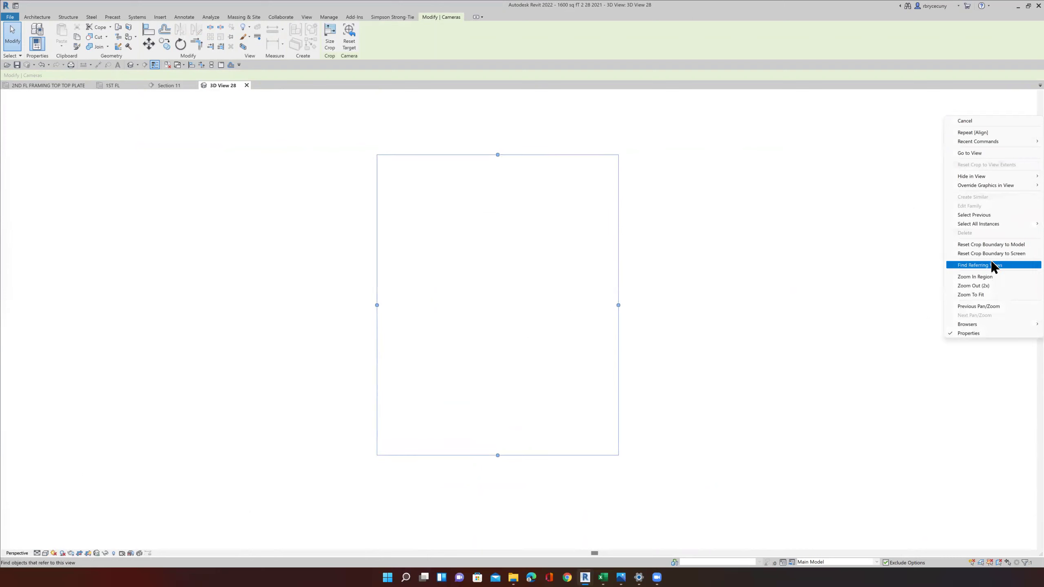
{"action": "left_click", "coordinate": [946, 156]}
{"action": "right_click", "coordinate": [998, 127]}
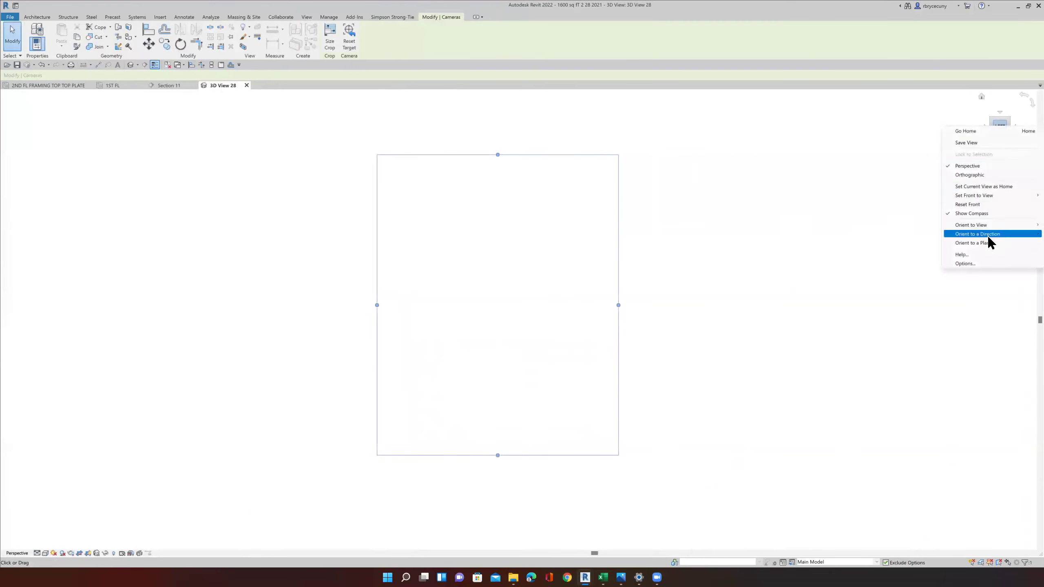
{"action": "mouse_move", "coordinate": [982, 231]}
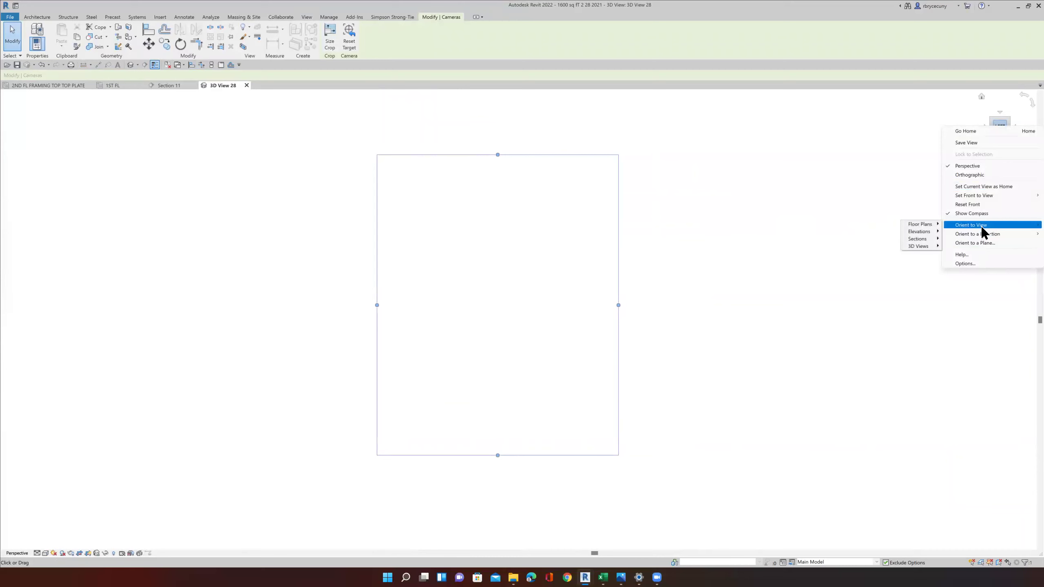
{"action": "mouse_move", "coordinate": [931, 242]}
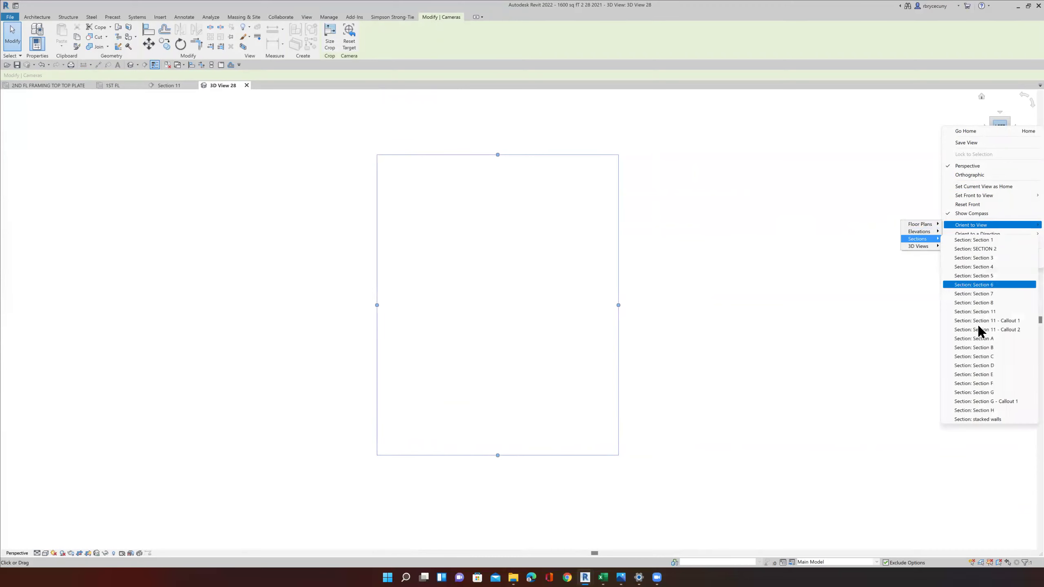
{"action": "left_click", "coordinate": [988, 331]}
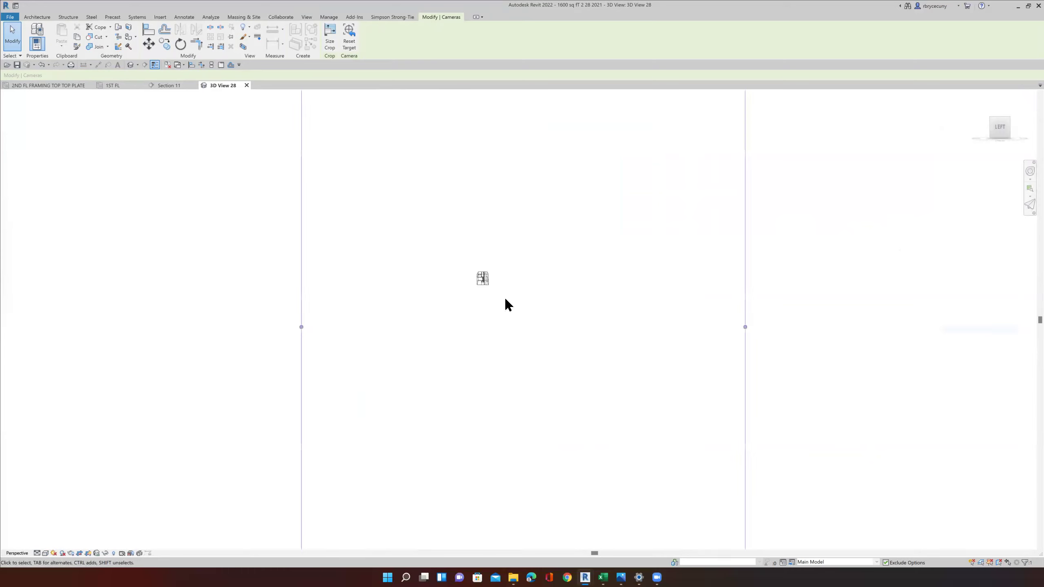
Step: Set the 3D view's visual style to Consistent Colors and bring the HUS210 hanger connection into close view
{"action": "middle_click_drag", "start_coordinate": [505, 299], "coordinate": [495, 273], "text": "shift"}
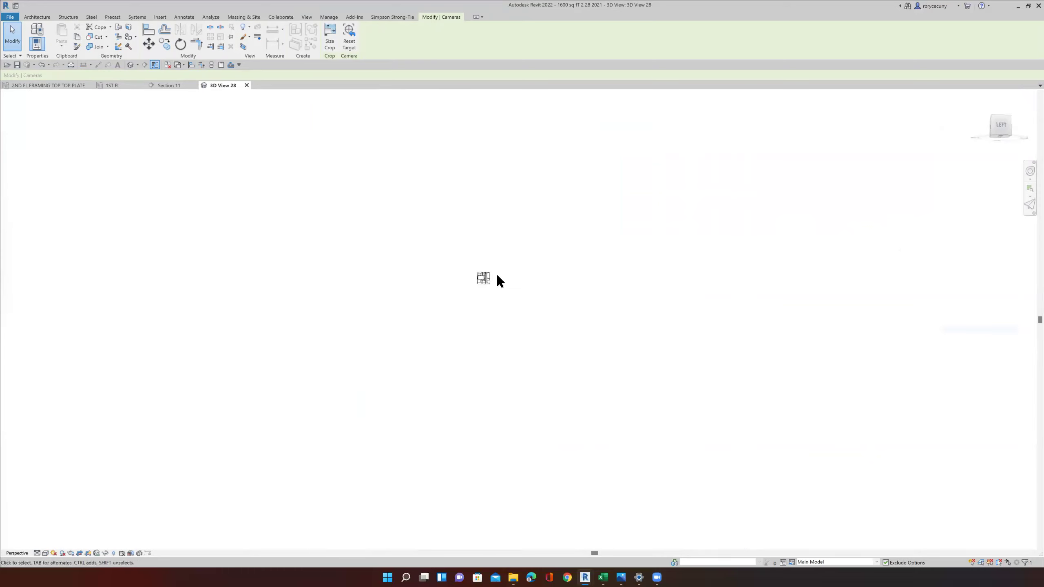
{"action": "middle_click_drag", "start_coordinate": [428, 311], "coordinate": [417, 389], "text": "shift"}
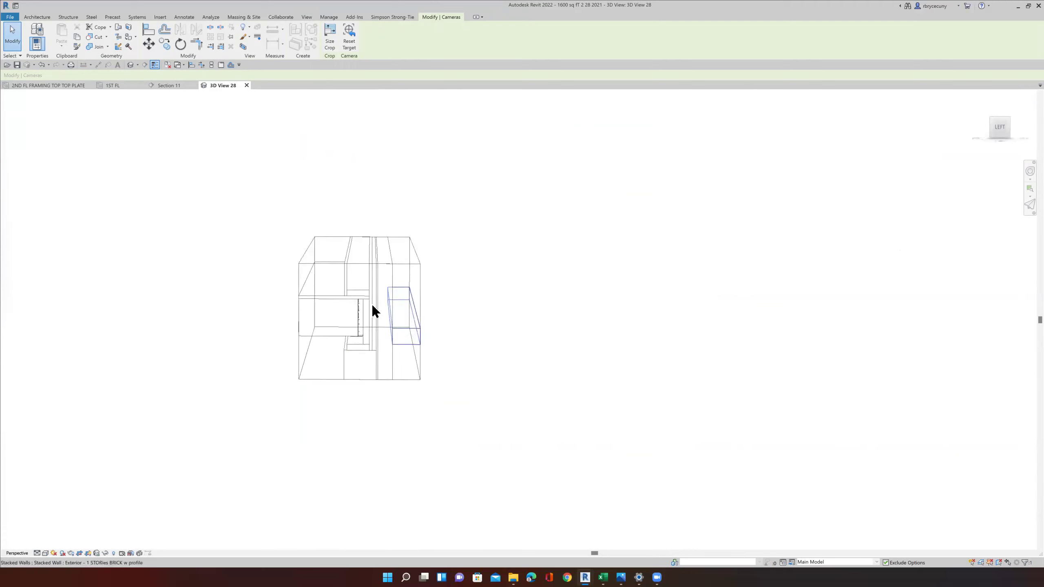
{"action": "scroll", "coordinate": [389, 303], "scroll_direction": "up", "scroll_amount": 5}
{"action": "middle_click_drag", "start_coordinate": [480, 341], "coordinate": [600, 325]}
{"action": "key", "text": "z"}
{"action": "key", "text": "f"}
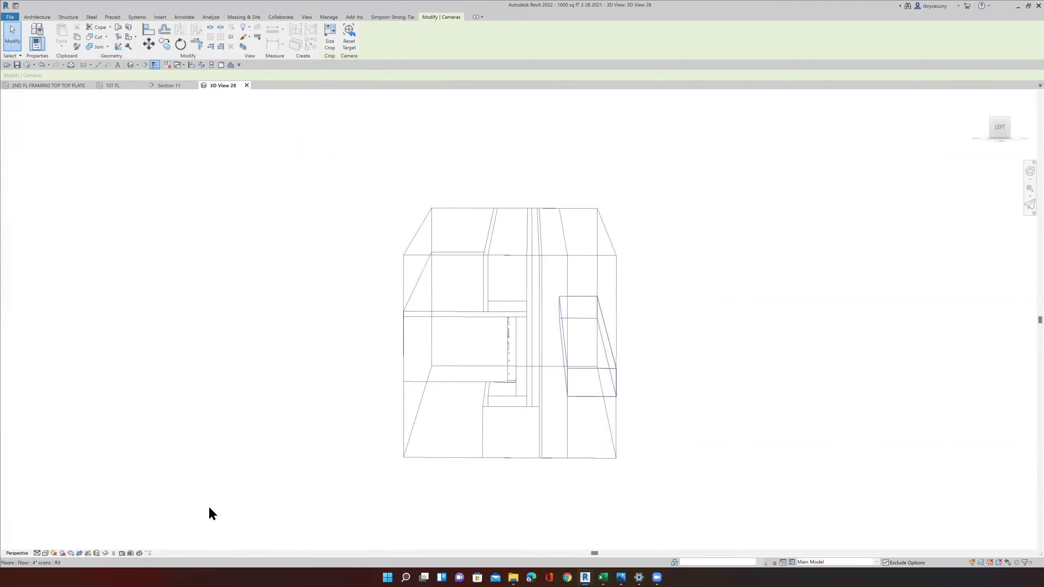
{"action": "left_click", "coordinate": [46, 553]}
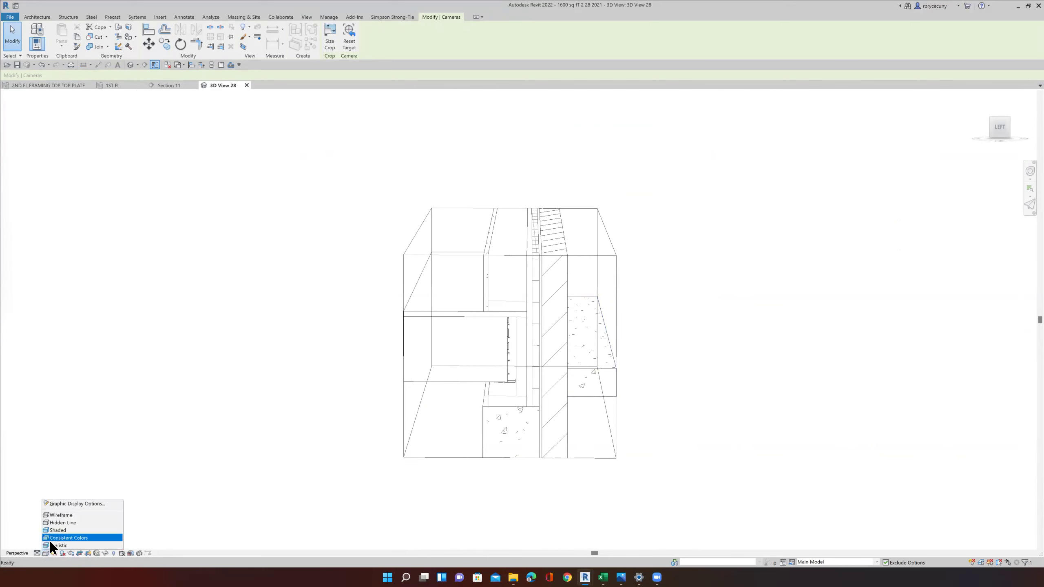
{"action": "left_click", "coordinate": [49, 539]}
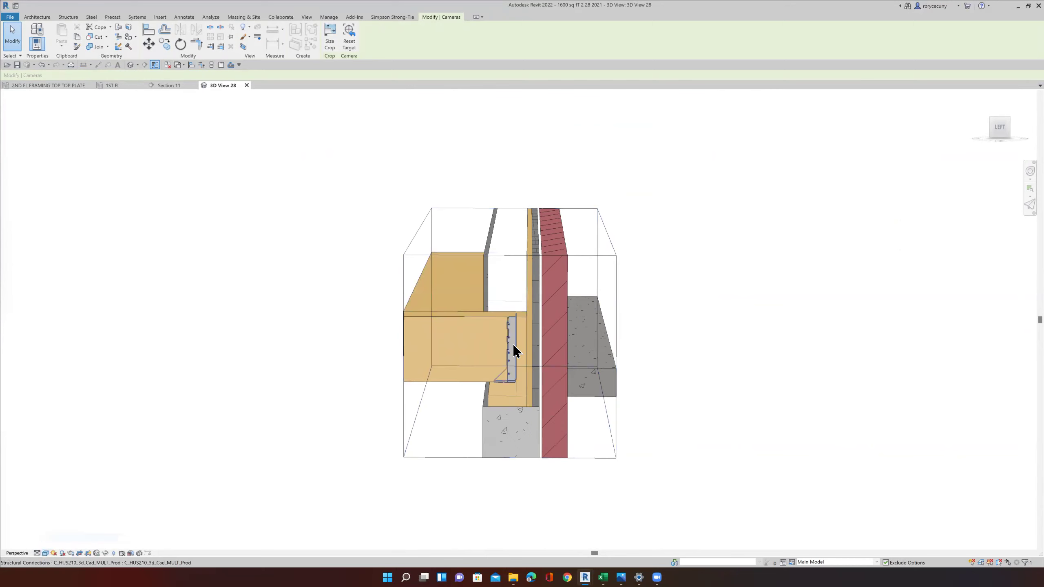
{"action": "scroll", "coordinate": [511, 346], "scroll_direction": "up", "scroll_amount": 4}
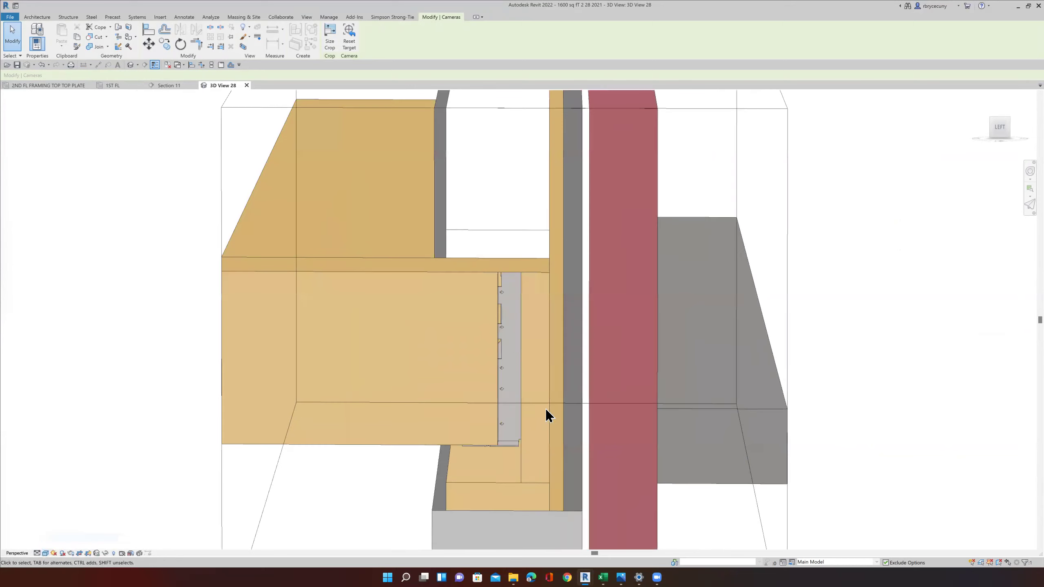
Step: Temporarily hide the stacked wall in 3D View 28 to expose the framing behind it
{"action": "left_click", "coordinate": [522, 477]}
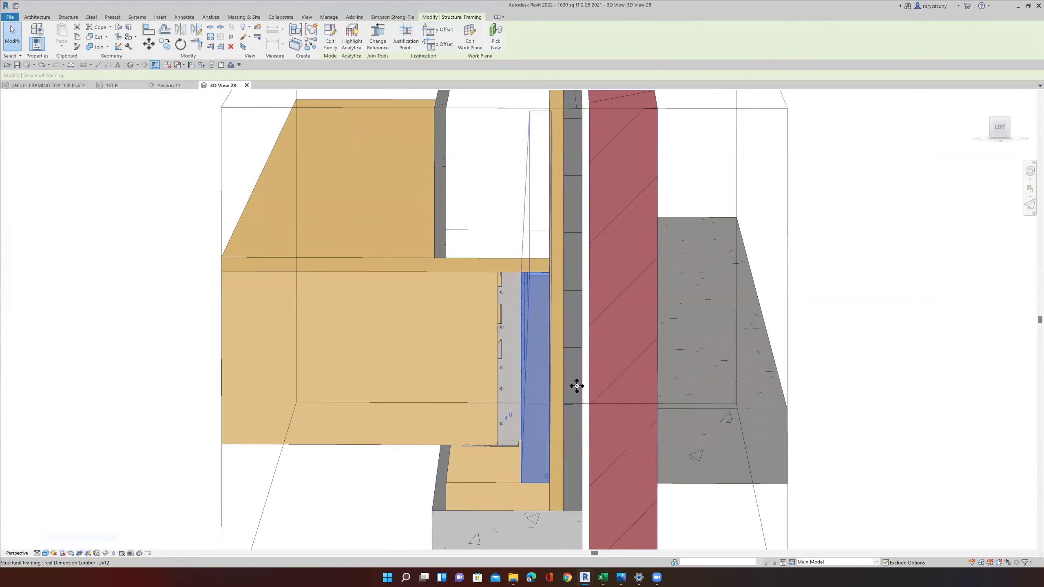
{"action": "left_click", "coordinate": [434, 179]}
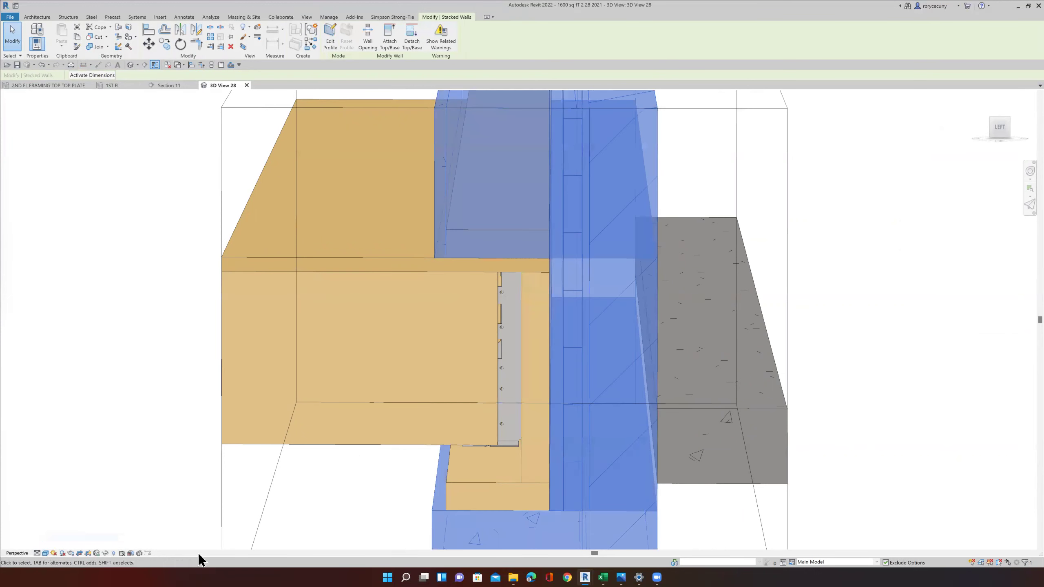
{"action": "left_click", "coordinate": [106, 554]}
{"action": "left_click", "coordinate": [115, 535]}
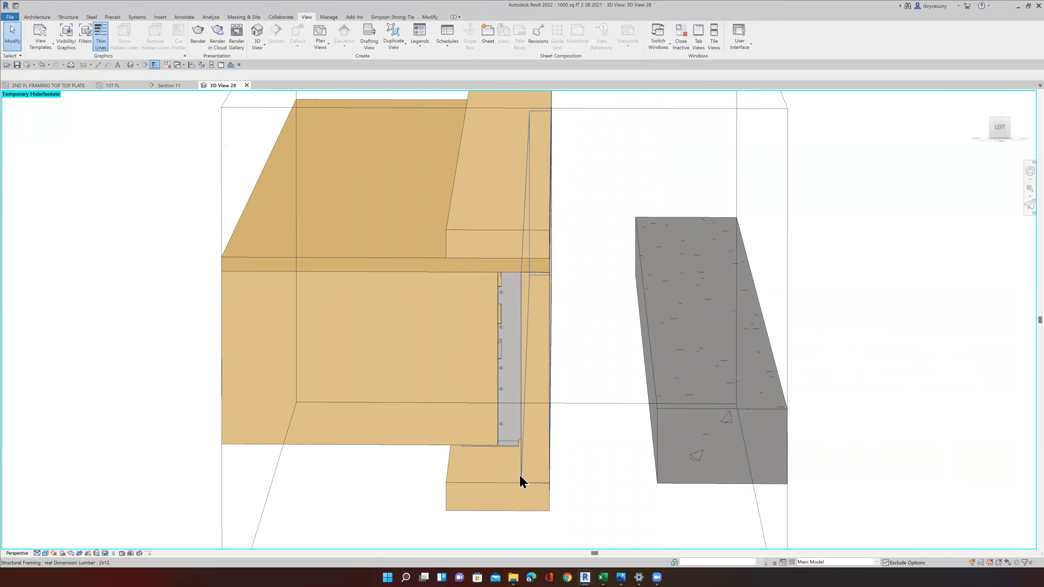
Step: Temporarily hide the 3/4" PLY floor above the joists in the 3D view
{"action": "left_click", "coordinate": [355, 271]}
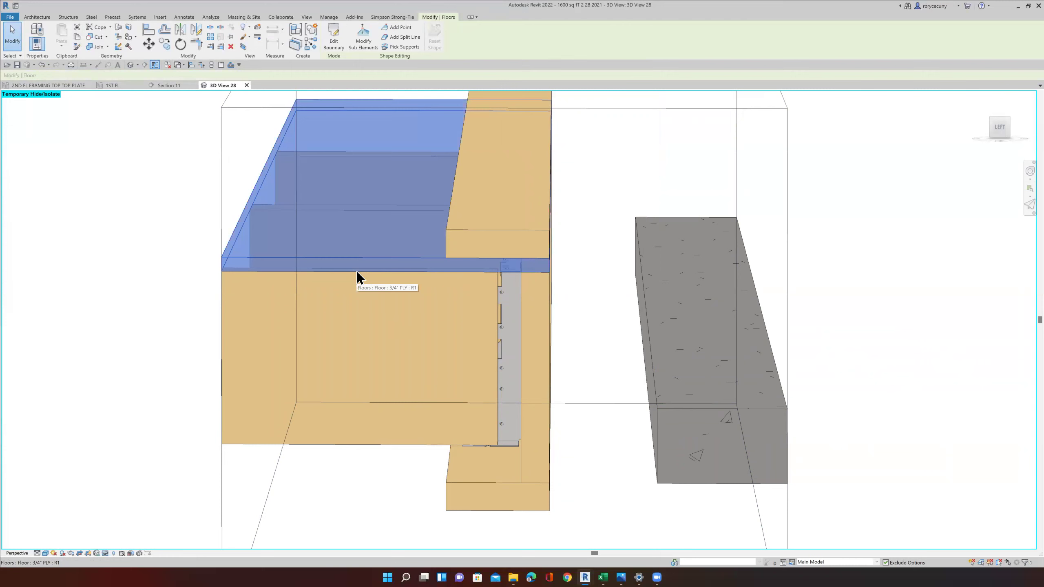
{"action": "right_click", "coordinate": [357, 272]}
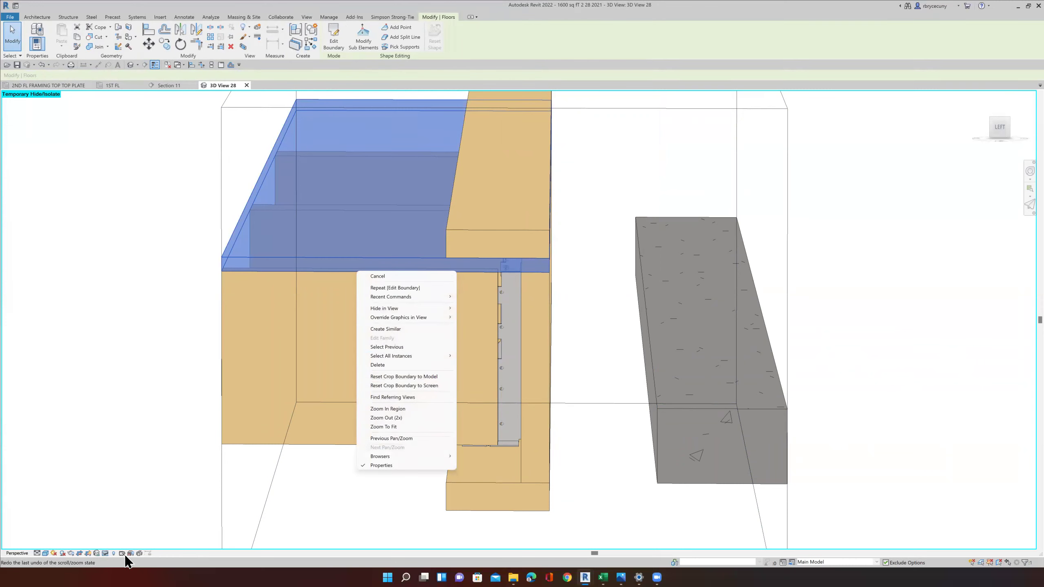
{"action": "left_click", "coordinate": [105, 554]}
{"action": "left_click", "coordinate": [117, 534]}
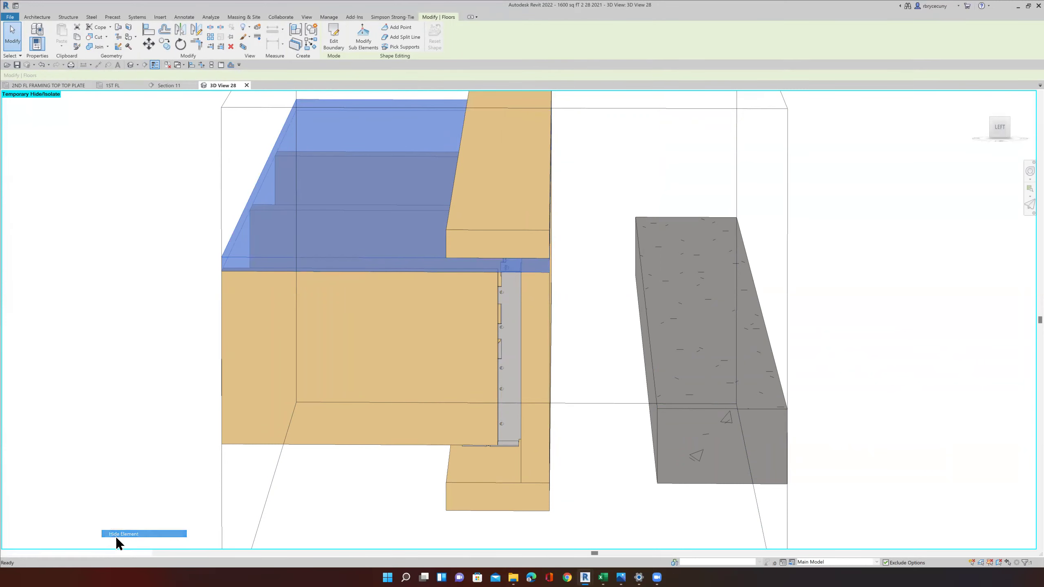
Step: Examine the HUS210 hanger up close from several angles, checking how it meets the joist, rim board and plate
{"action": "scroll", "coordinate": [466, 279], "scroll_direction": "up", "scroll_amount": 4}
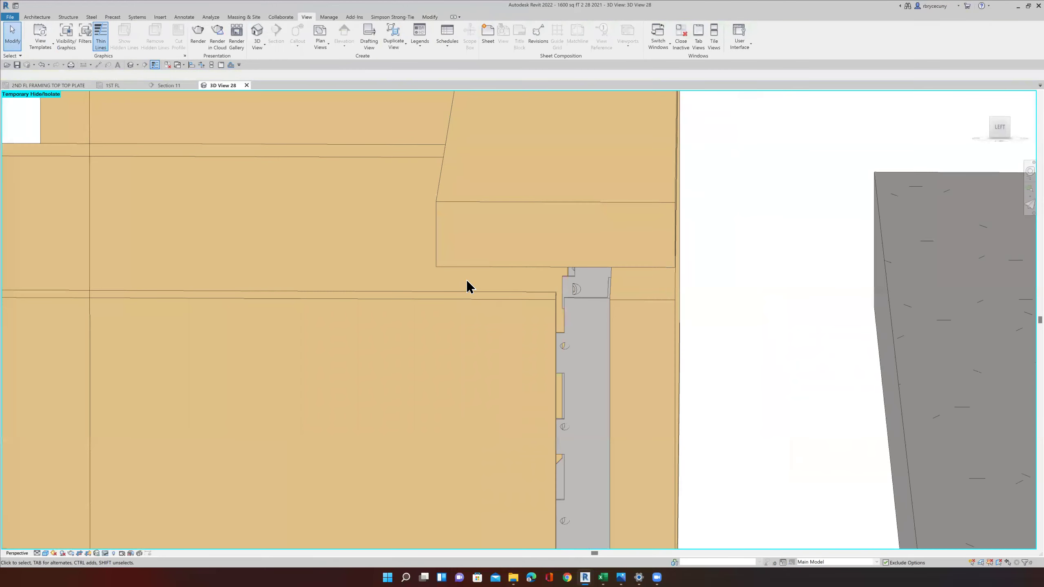
{"action": "mouse_move", "coordinate": [475, 329]}
{"action": "middle_mouse_down", "text": "shift"}
{"action": "mouse_move", "coordinate": [478, 376]}
{"action": "mouse_move", "coordinate": [479, 342]}
{"action": "middle_mouse_up", "text": "shift"}
{"action": "middle_click_drag", "start_coordinate": [540, 357], "coordinate": [541, 407], "text": "shift"}
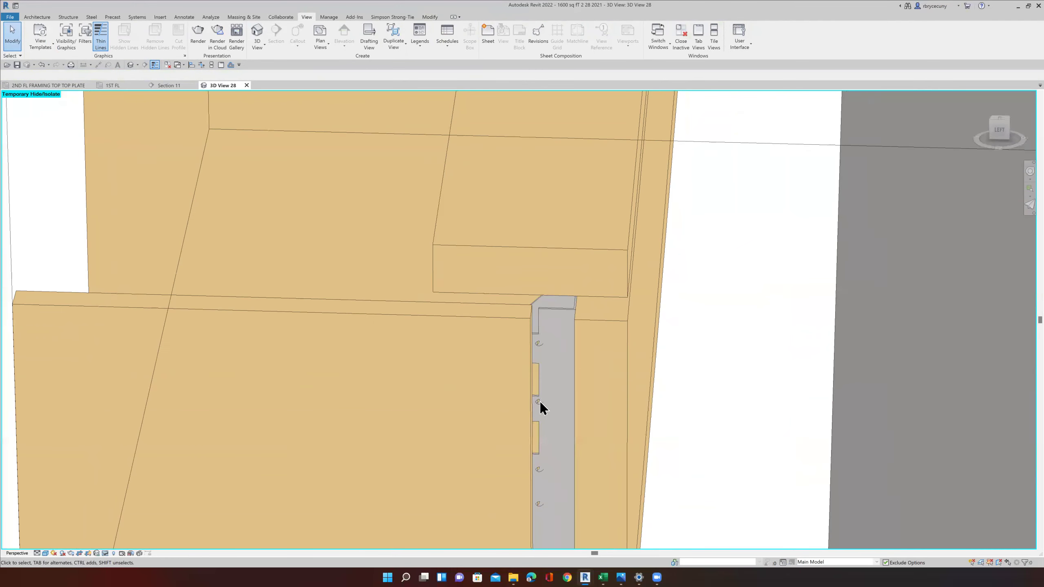
{"action": "scroll", "coordinate": [529, 327], "scroll_direction": "up", "scroll_amount": 5}
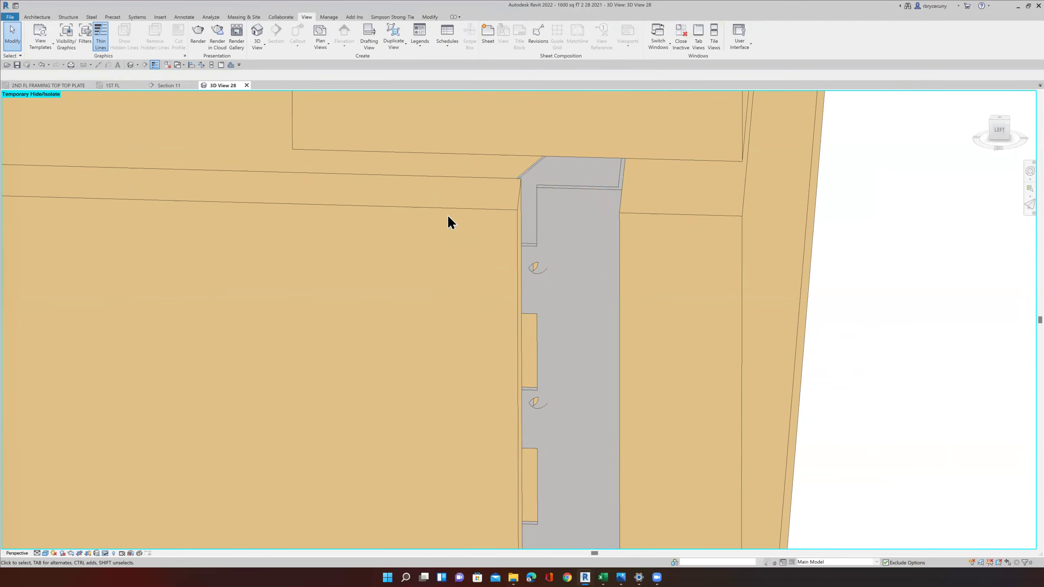
{"action": "scroll", "coordinate": [452, 224], "scroll_direction": "down", "scroll_amount": 3}
{"action": "middle_click_drag", "start_coordinate": [454, 229], "coordinate": [485, 319], "text": "shift"}
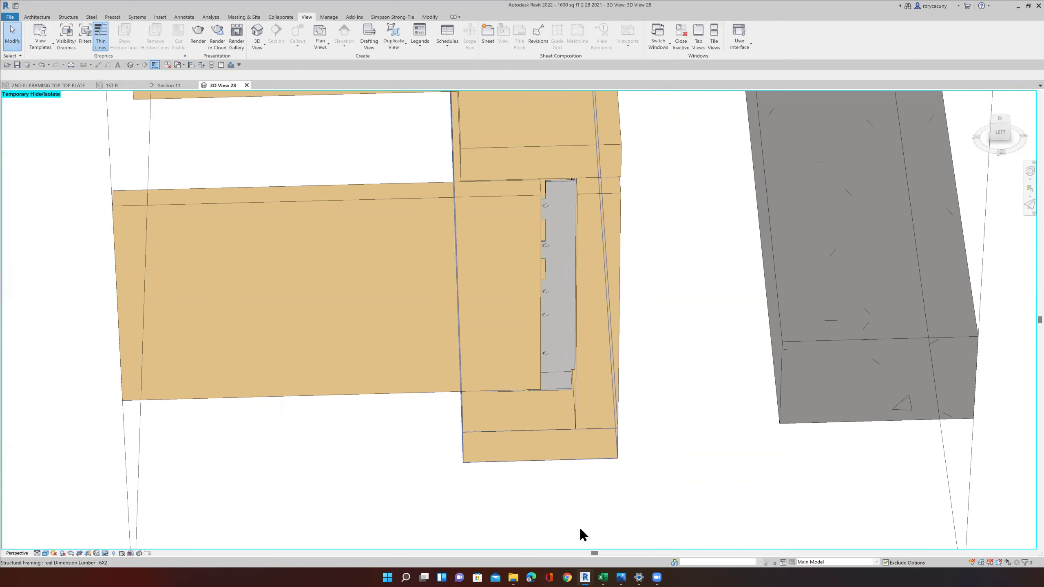
Step: Inspect the whole cropped framing assembly, comparing the front joist and its hanger with the joists behind
{"action": "scroll", "coordinate": [604, 448], "scroll_direction": "down", "scroll_amount": 5}
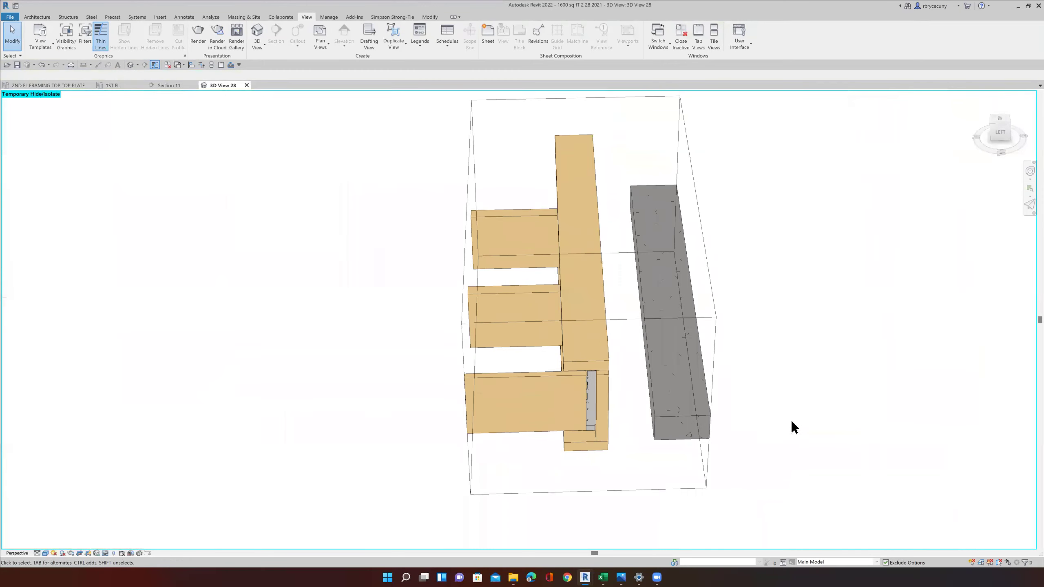
{"action": "middle_click_drag", "start_coordinate": [798, 369], "coordinate": [658, 378]}
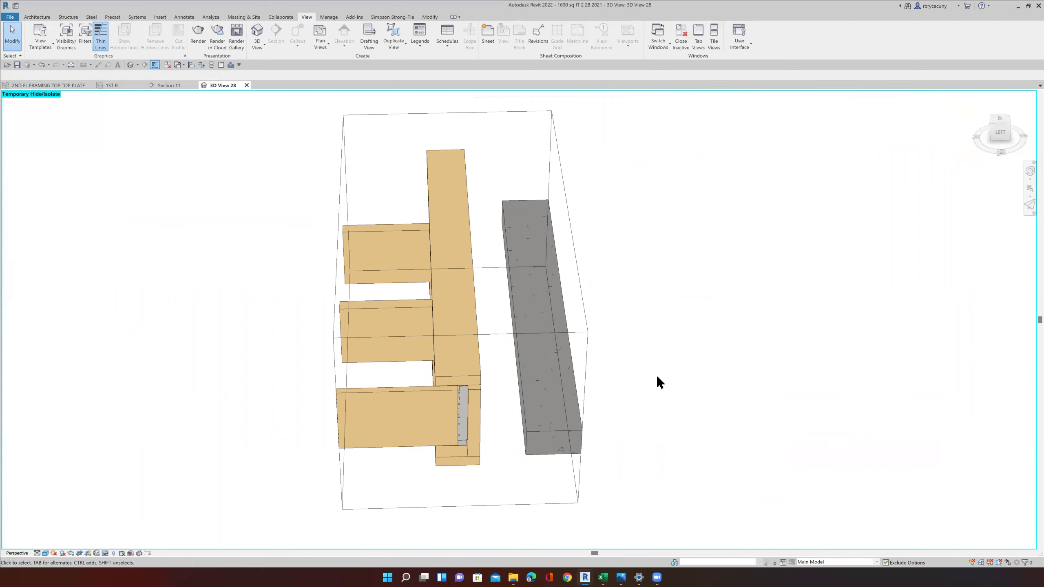
{"action": "scroll", "coordinate": [395, 396], "scroll_direction": "up", "scroll_amount": 3}
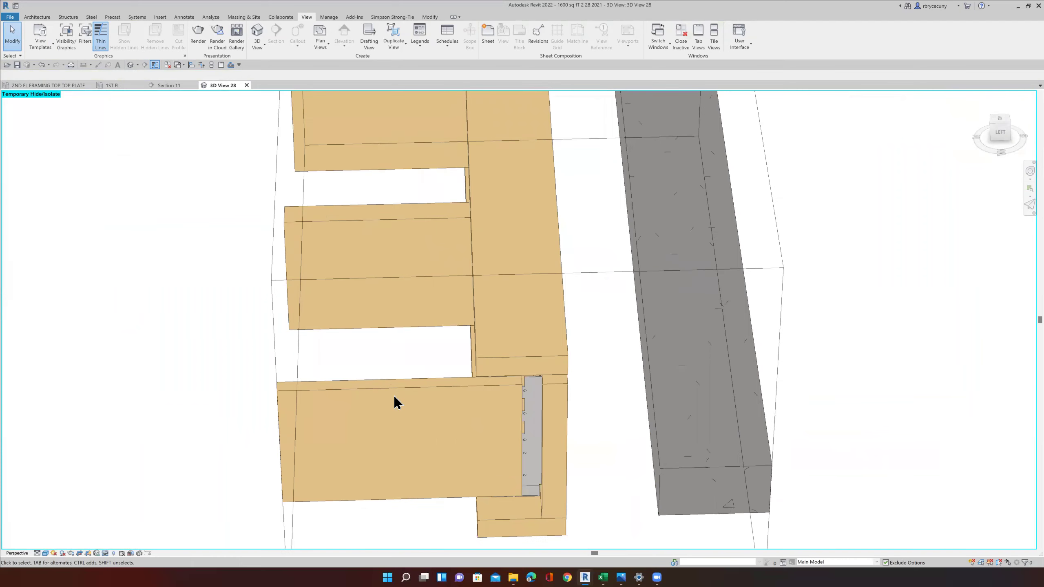
{"action": "scroll", "coordinate": [394, 396], "scroll_direction": "down", "scroll_amount": 5}
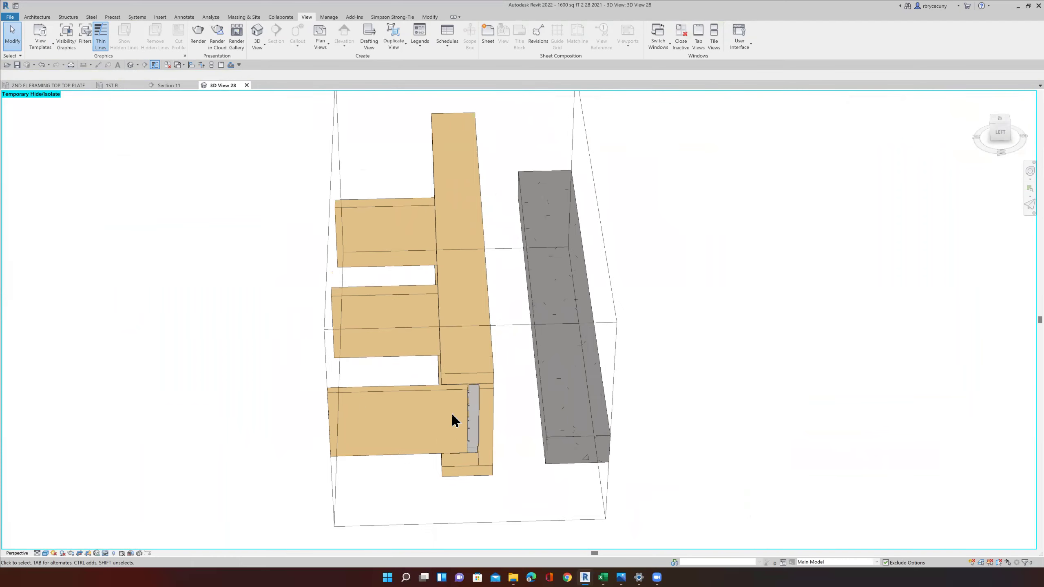
{"action": "scroll", "coordinate": [477, 426], "scroll_direction": "down", "scroll_amount": 2}
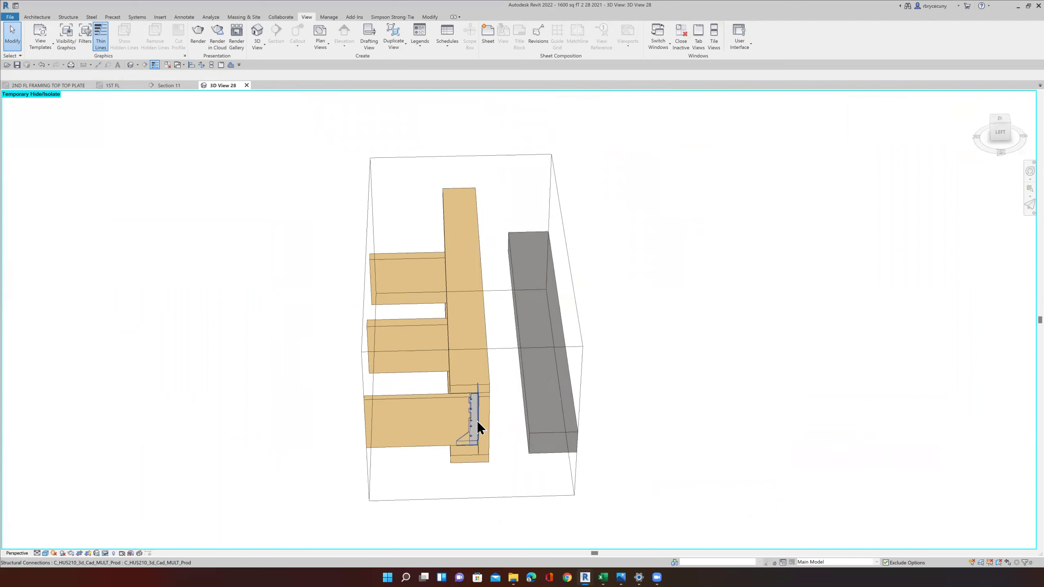
{"action": "scroll", "coordinate": [473, 430], "scroll_direction": "up", "scroll_amount": 3}
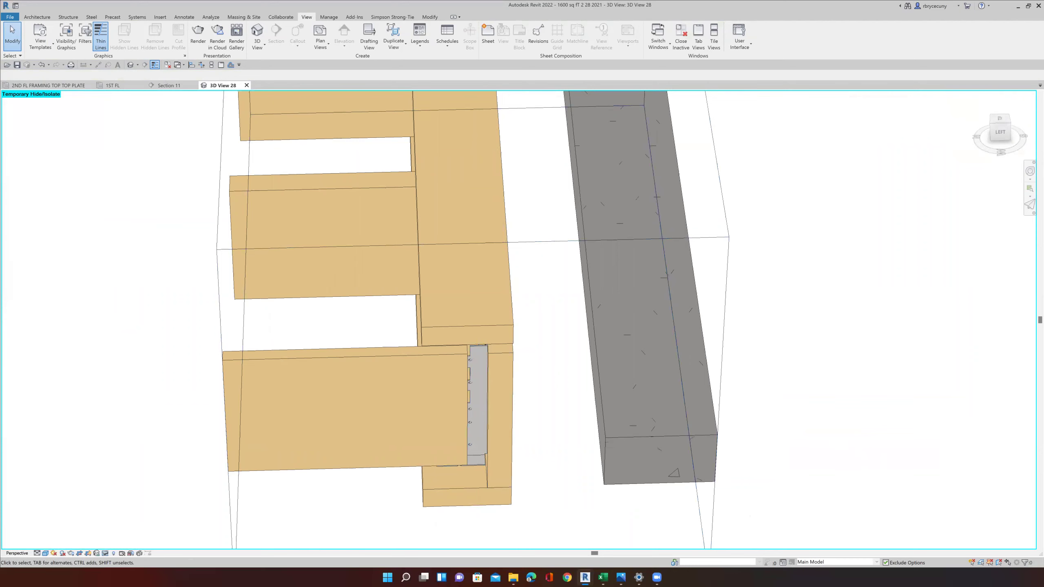
Step: Switch to the Photos app showing 217.jpg and examine the joist hangers along the rim boards in the rendered framing
{"action": "key", "text": "alt+Tab"}
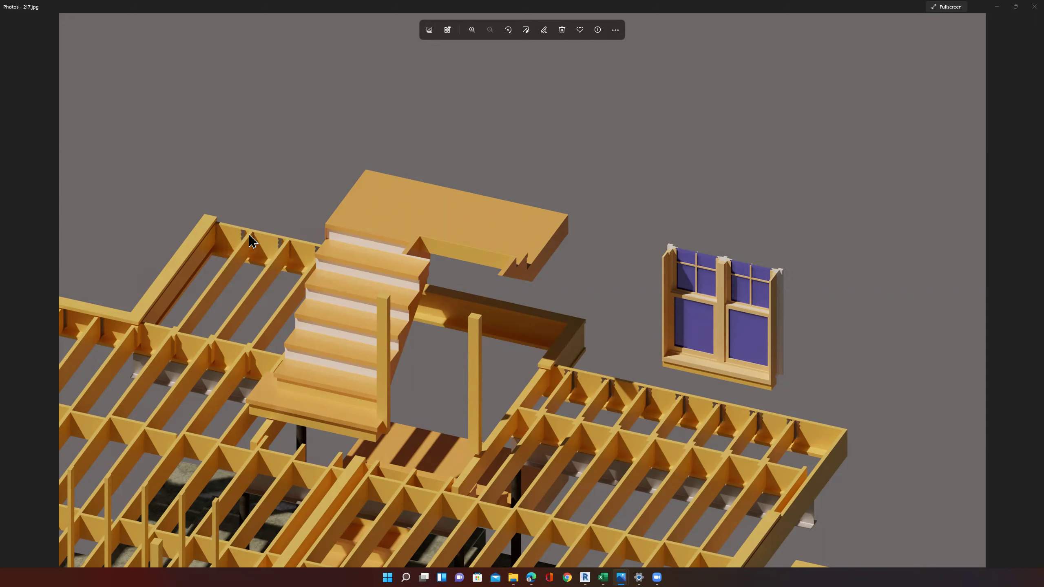
{"action": "scroll", "coordinate": [264, 249], "scroll_direction": "up", "scroll_amount": 3}
{"action": "scroll", "coordinate": [263, 249], "scroll_direction": "up", "scroll_amount": 2}
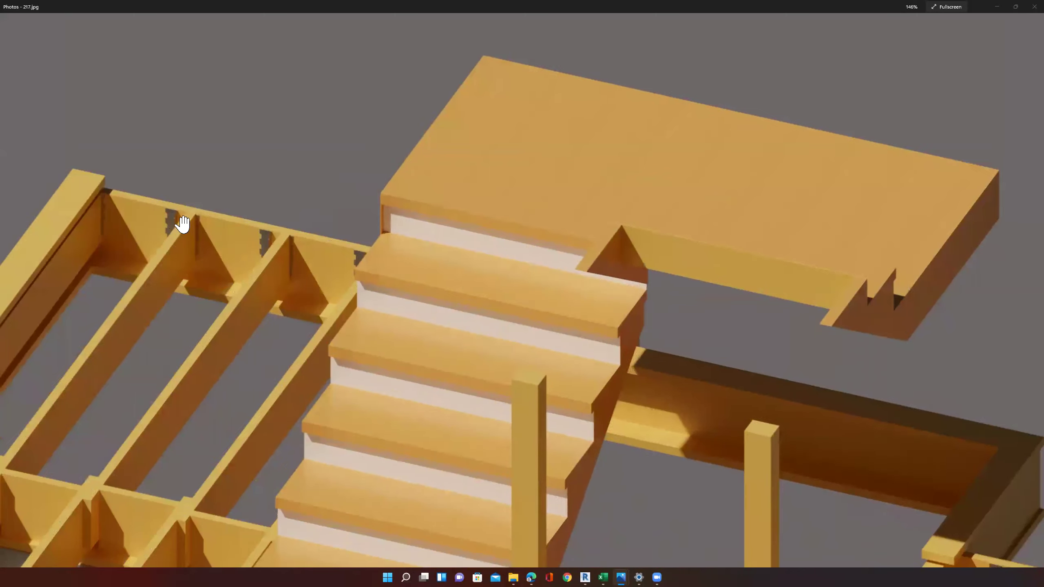
{"action": "scroll", "coordinate": [284, 240], "scroll_direction": "down", "scroll_amount": 1}
{"action": "scroll", "coordinate": [284, 242], "scroll_direction": "down", "scroll_amount": 3}
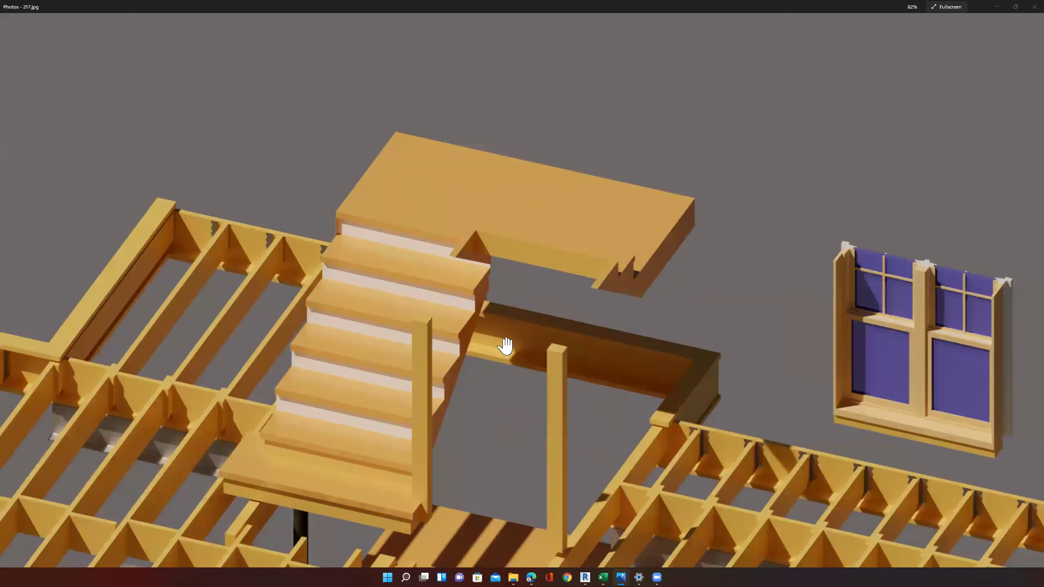
{"action": "scroll", "coordinate": [676, 439], "scroll_direction": "down", "scroll_amount": 2}
{"action": "scroll", "coordinate": [816, 452], "scroll_direction": "up", "scroll_amount": 2}
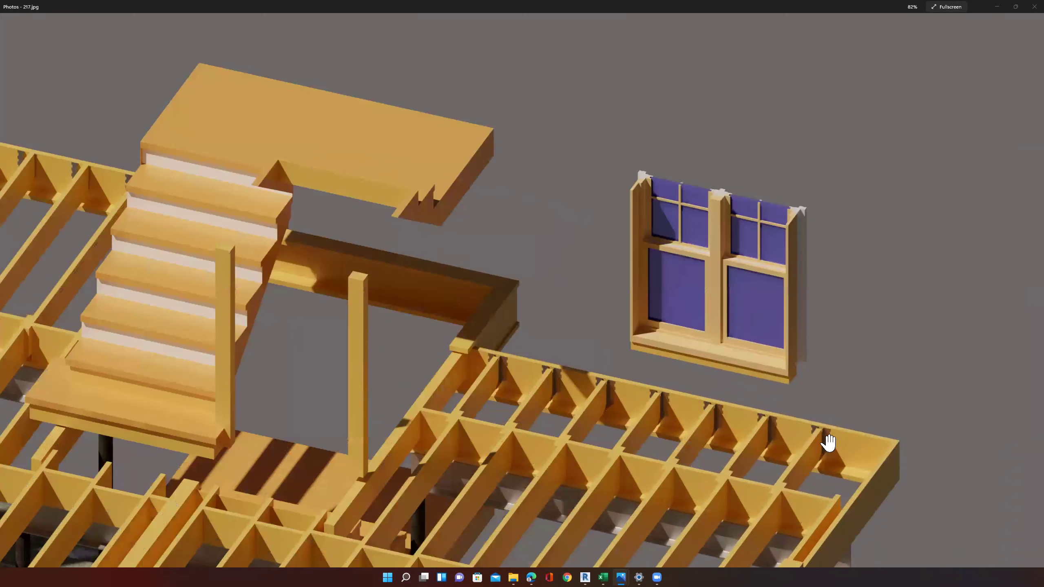
{"action": "scroll", "coordinate": [828, 443], "scroll_direction": "down", "scroll_amount": 2}
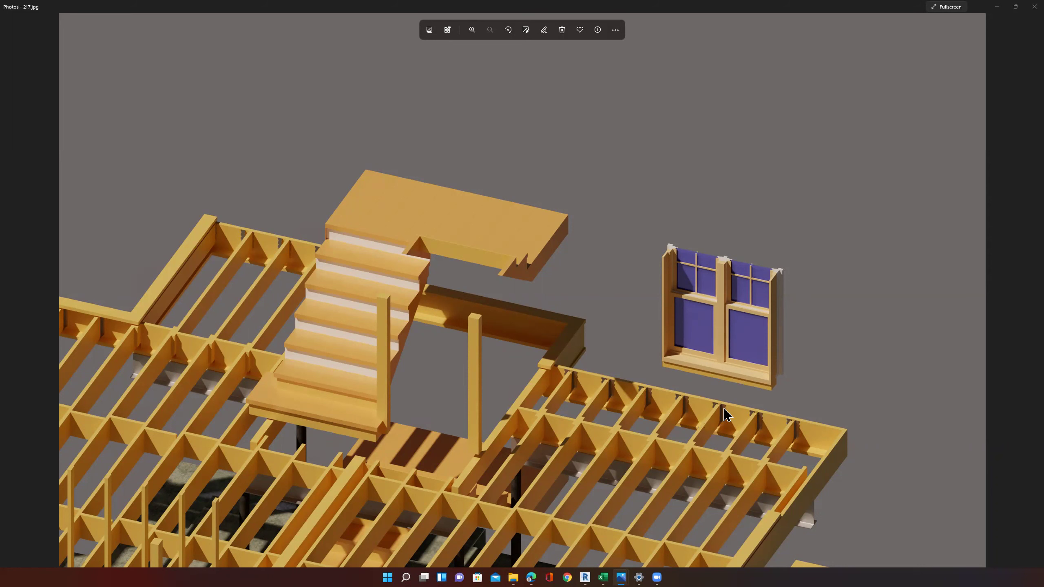
{"action": "scroll", "coordinate": [725, 414], "scroll_direction": "up", "scroll_amount": 1}
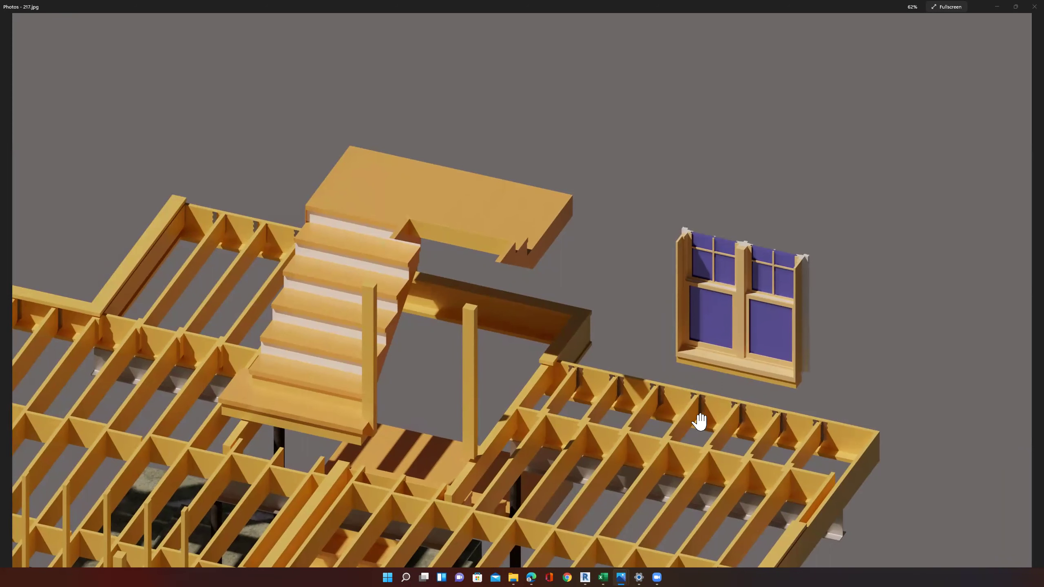
{"action": "scroll", "coordinate": [700, 422], "scroll_direction": "down", "scroll_amount": 1}
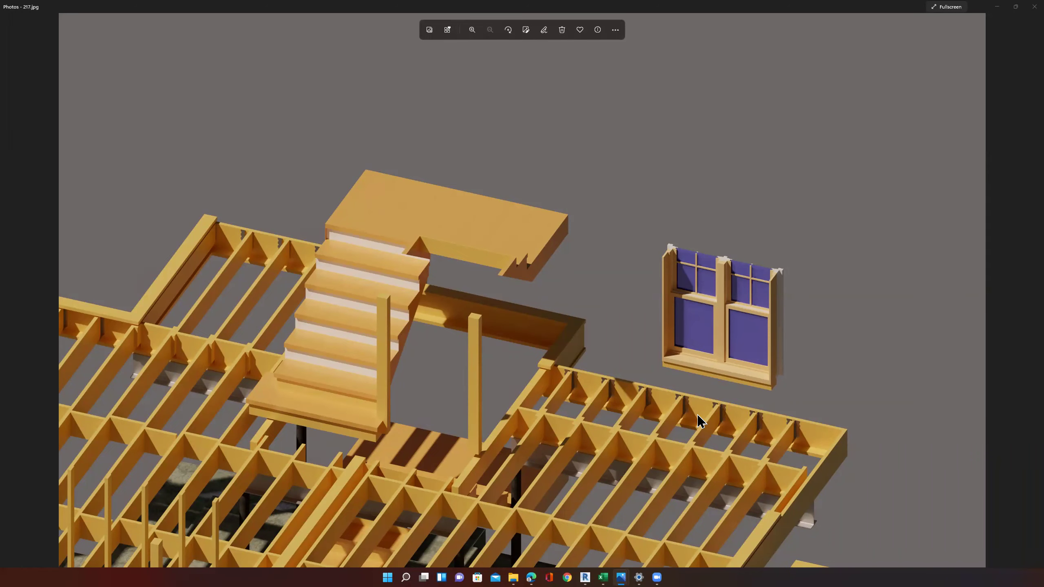